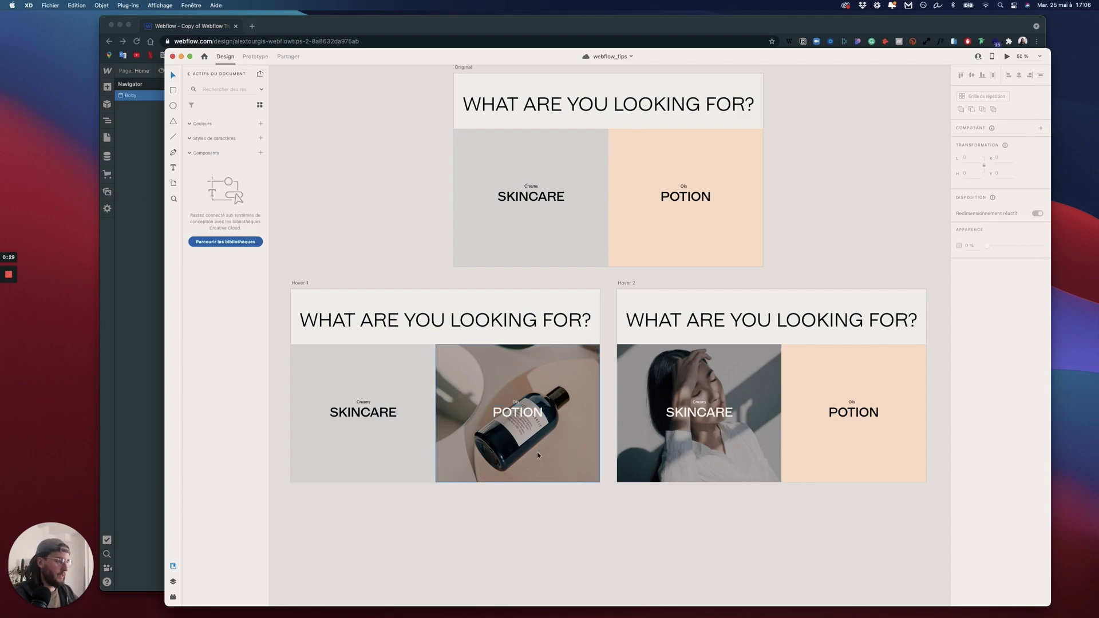
# Examine the original layout and the two hover-state artboards of the mockup
pyautogui.doubleClick(677, 192)
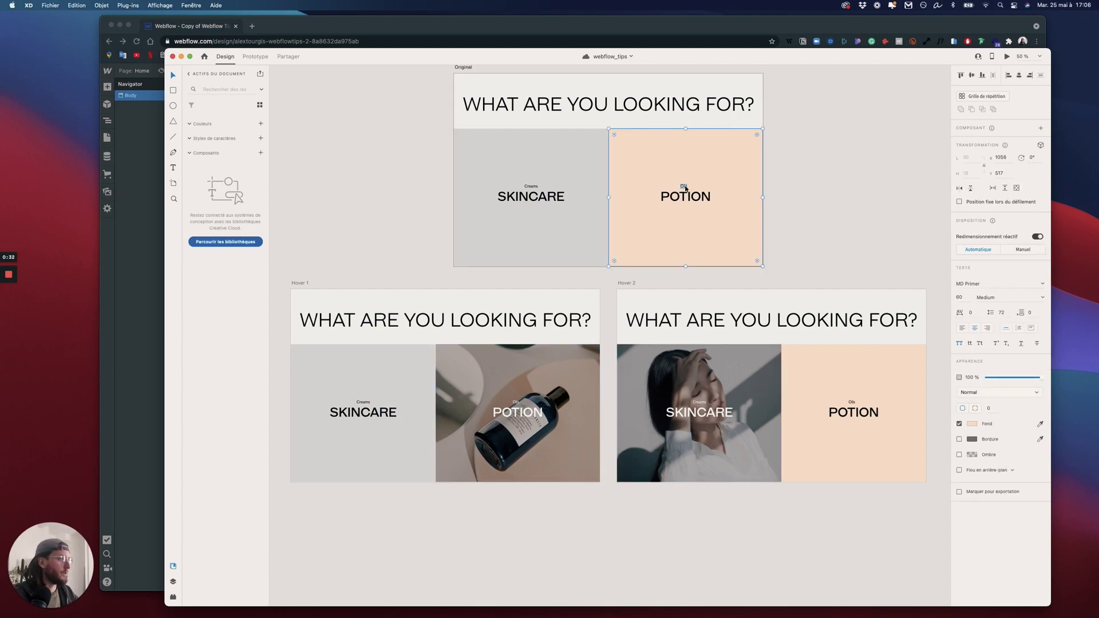
pyautogui.doubleClick(514, 403)
pyautogui.click(526, 499)
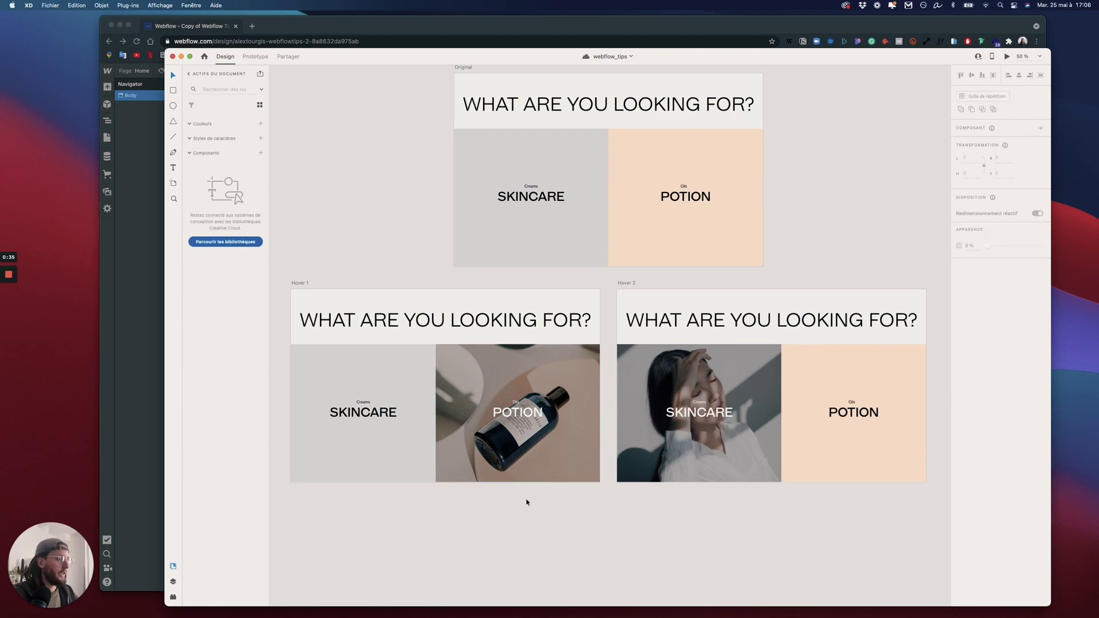
pyautogui.moveTo(511, 473); pyautogui.dragTo(445, 479)
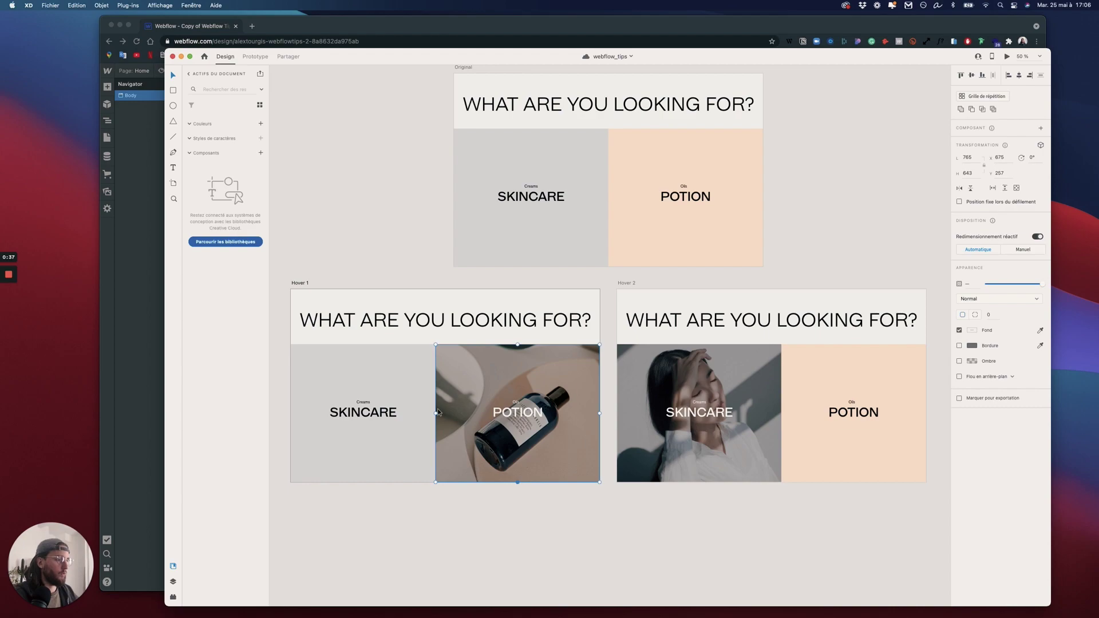
pyautogui.moveTo(437, 413)
pyautogui.mouseDown()
pyautogui.moveTo(449, 412)
pyautogui.moveTo(437, 412)
pyautogui.mouseUp()
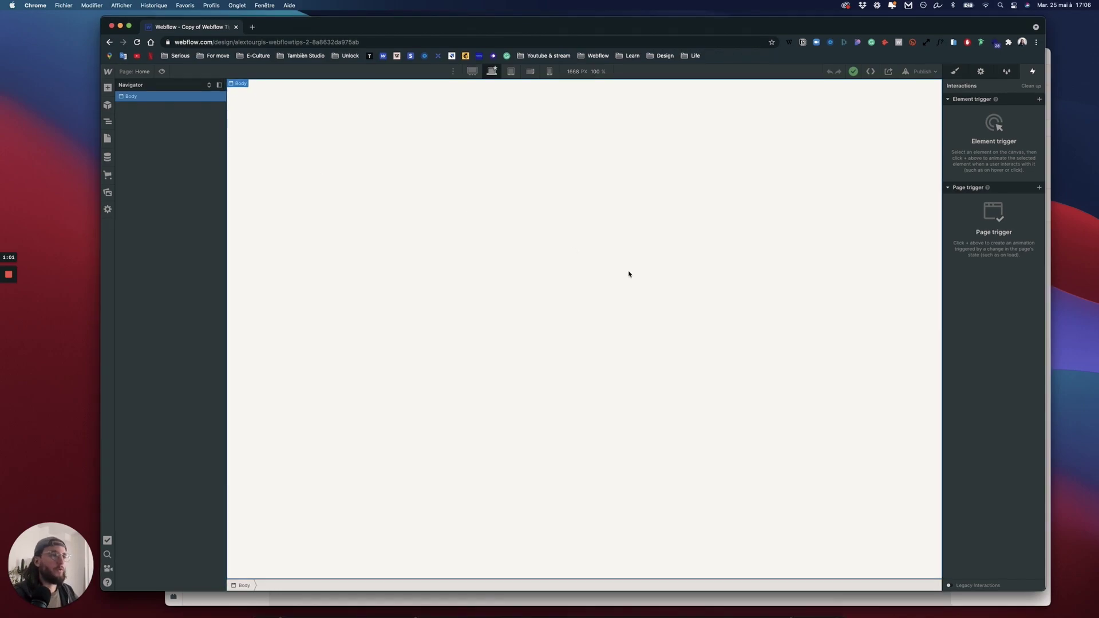
pyautogui.hotkey('ctrl', 'Up')
pyautogui.click(738, 269)
pyautogui.scroll(3, 738, 268)
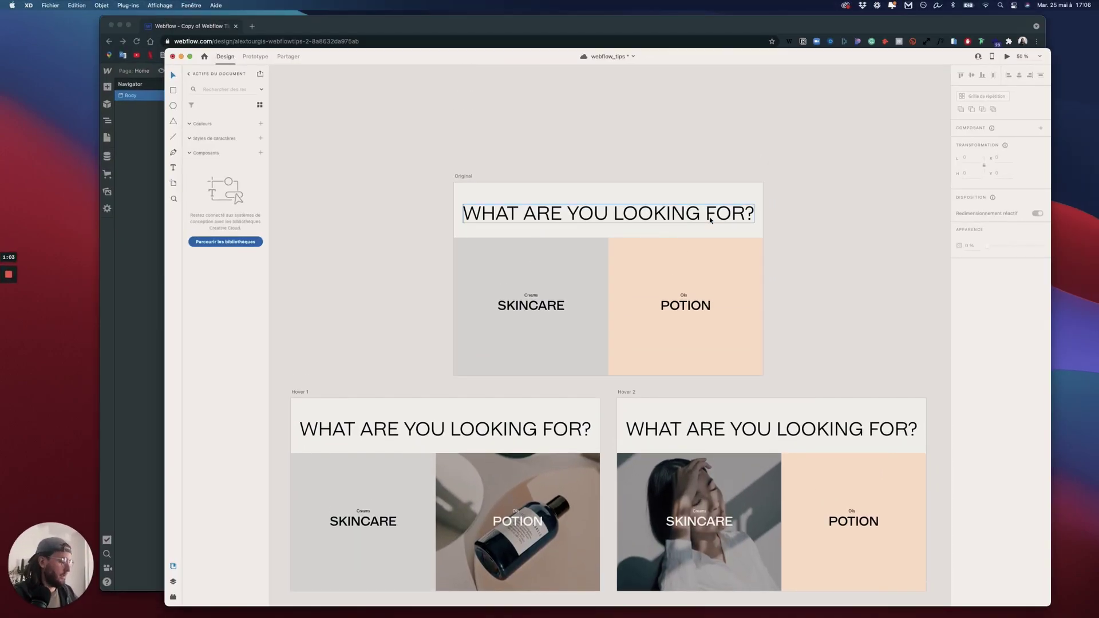
pyautogui.scroll(5, 711, 221)
# Switch to Webflow, add a Section to the page body and open its class name for editing
pyautogui.hotkey('ctrl', 'Up')
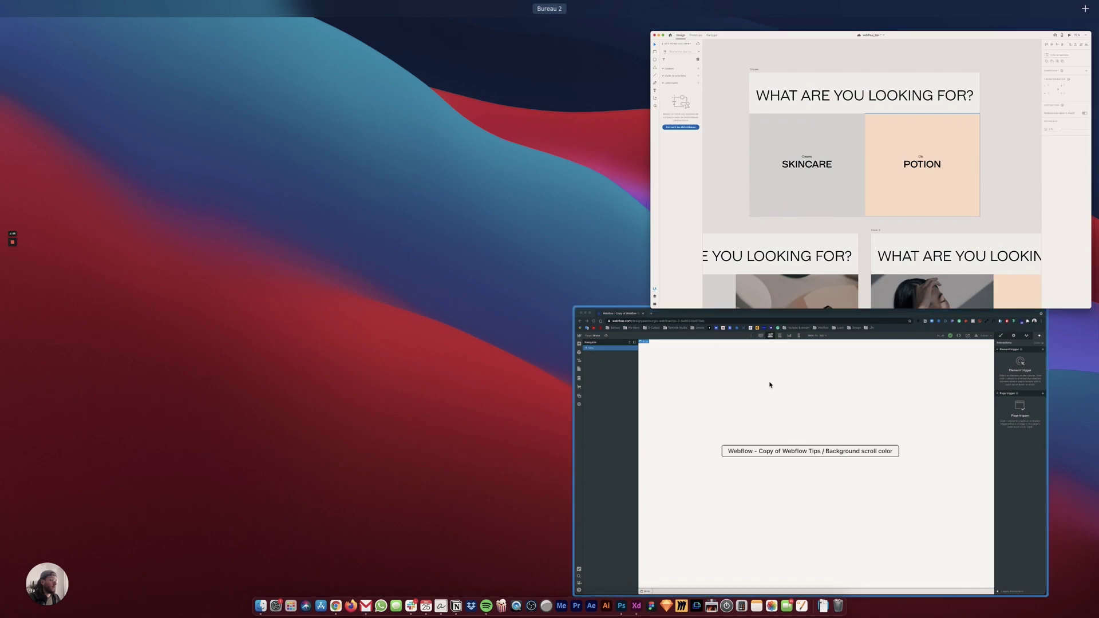
pyautogui.click(770, 385)
pyautogui.click(107, 86)
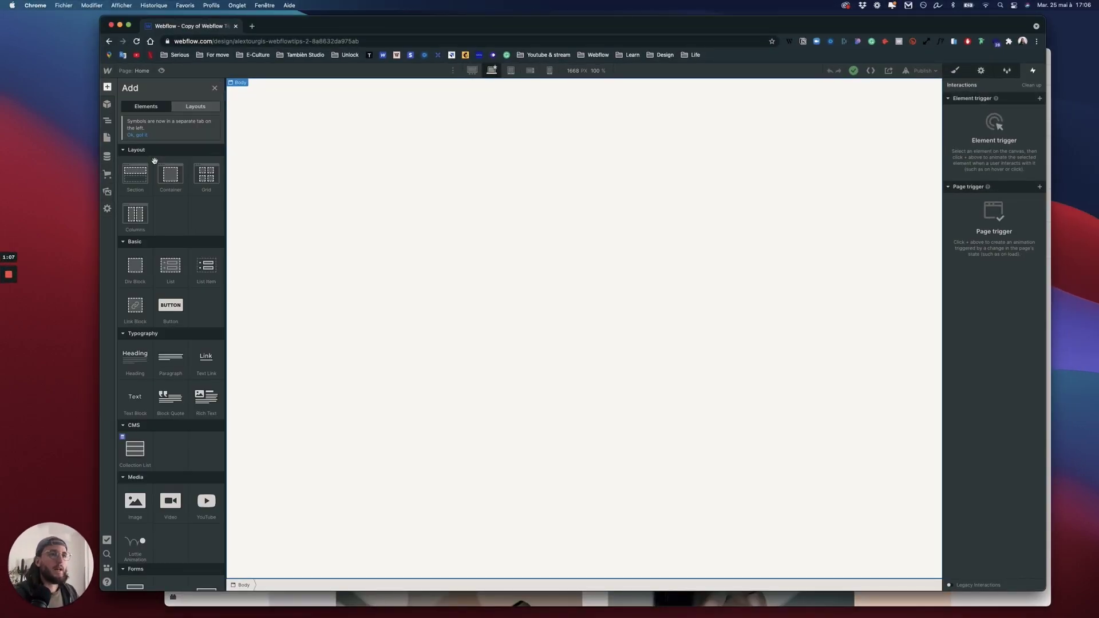
pyautogui.moveTo(136, 185); pyautogui.dragTo(291, 144)
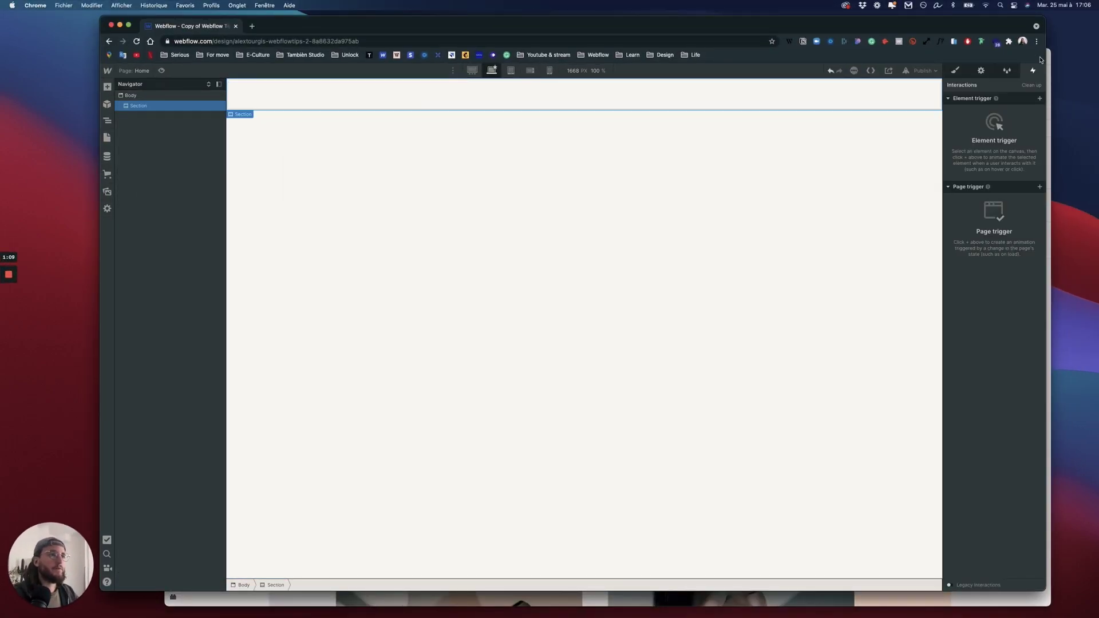
pyautogui.click(956, 70)
pyautogui.click(973, 115)
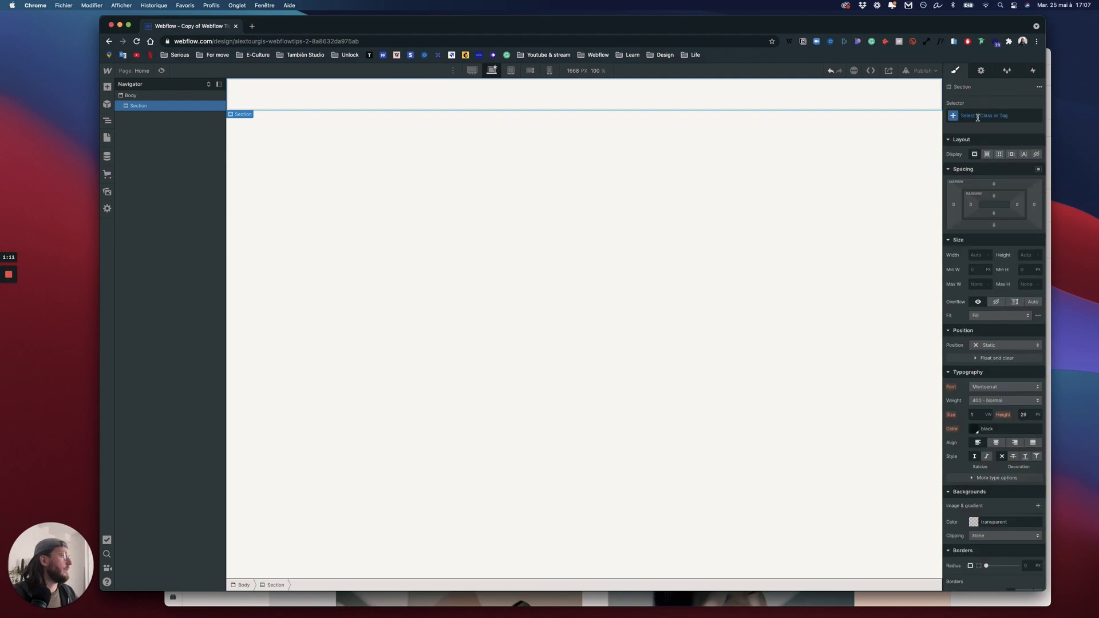
pyautogui.write('wrap')
pyautogui.press('BackSpace')
pyautogui.press('BackSpace')
pyautogui.write('sectio')
pyautogui.press('BackSpace')
pyautogui.press('BackSpace')
pyautogui.press('BackSpace')
pyautogui.press('BackSpace')
pyautogui.press('BackSpace')
pyautogui.press('BackSpace')
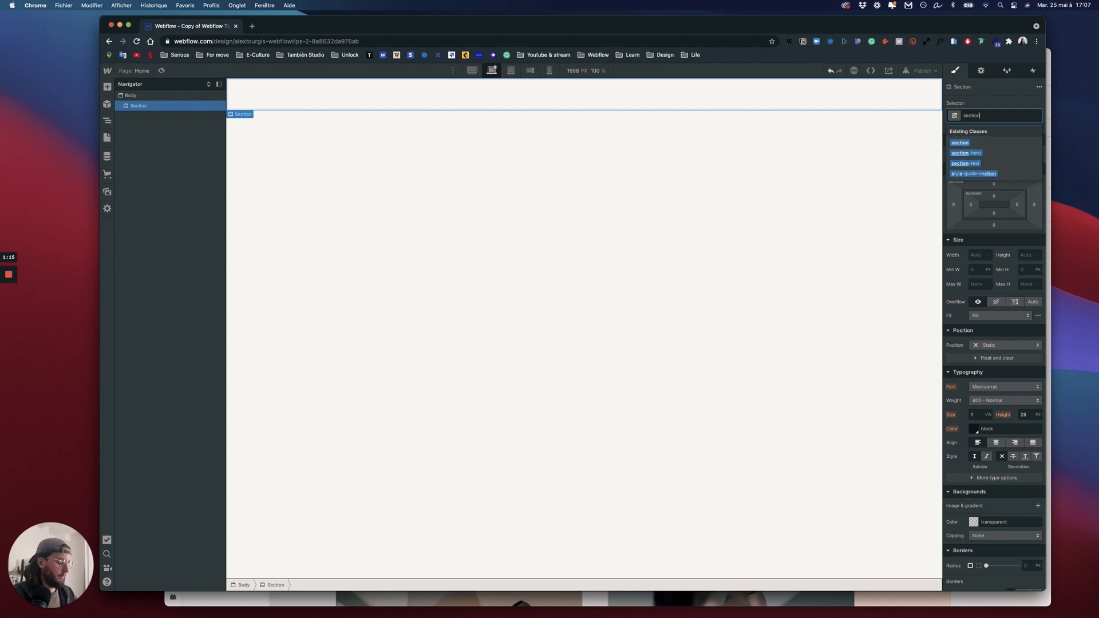
# Create the class main-section for the new section
pyautogui.write('main')
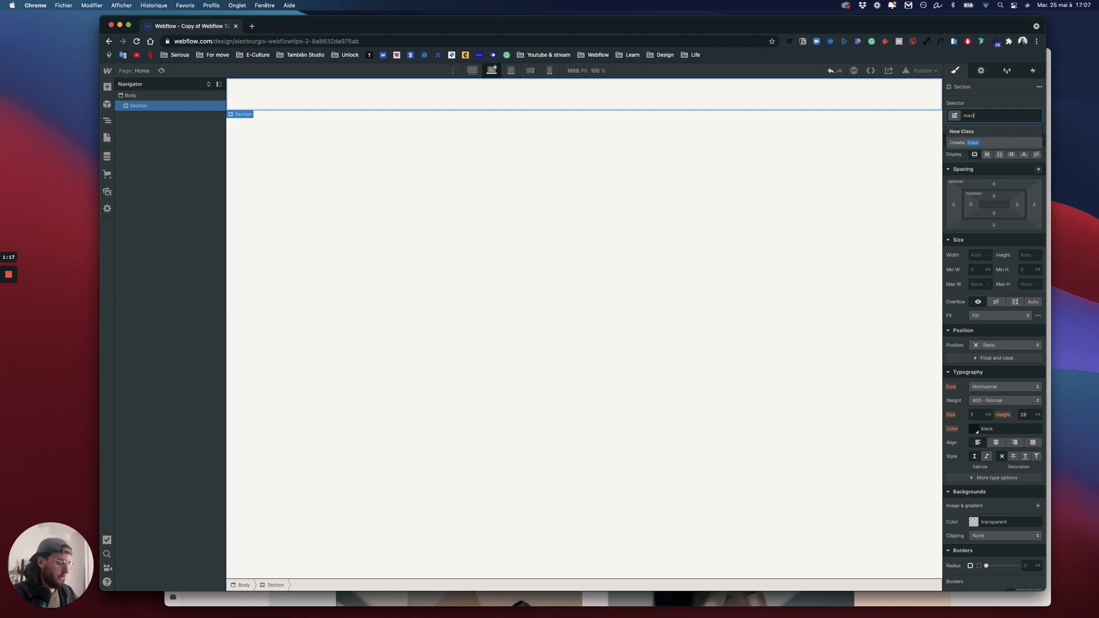
pyautogui.write('-section')
pyautogui.press('Return')
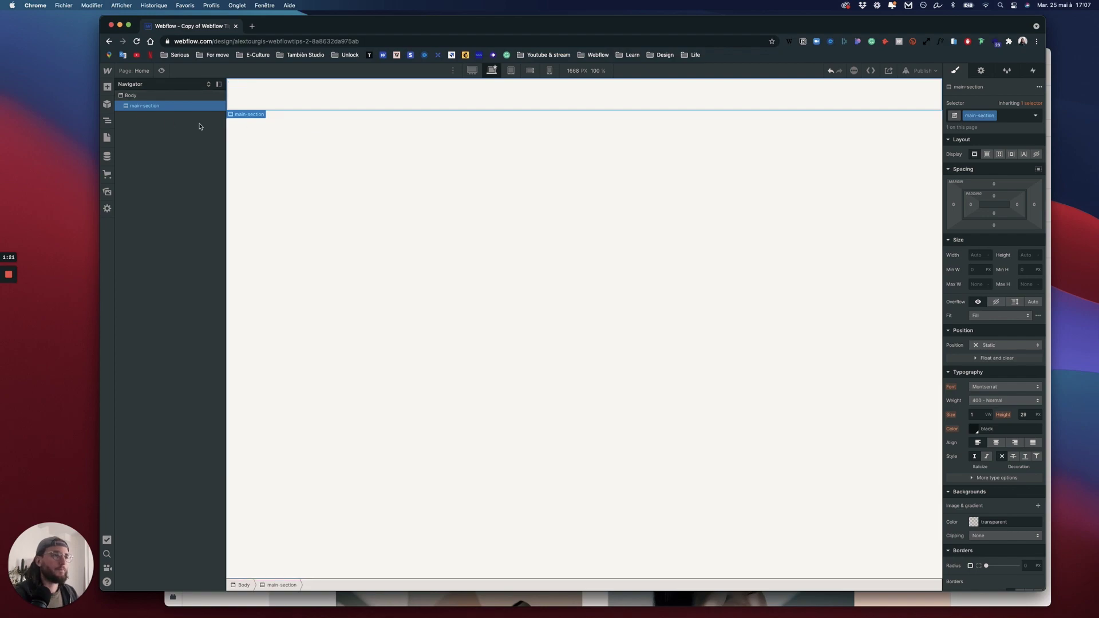
# Set the main-section width to 100 vw and its height to 100 vh
pyautogui.click(978, 254)
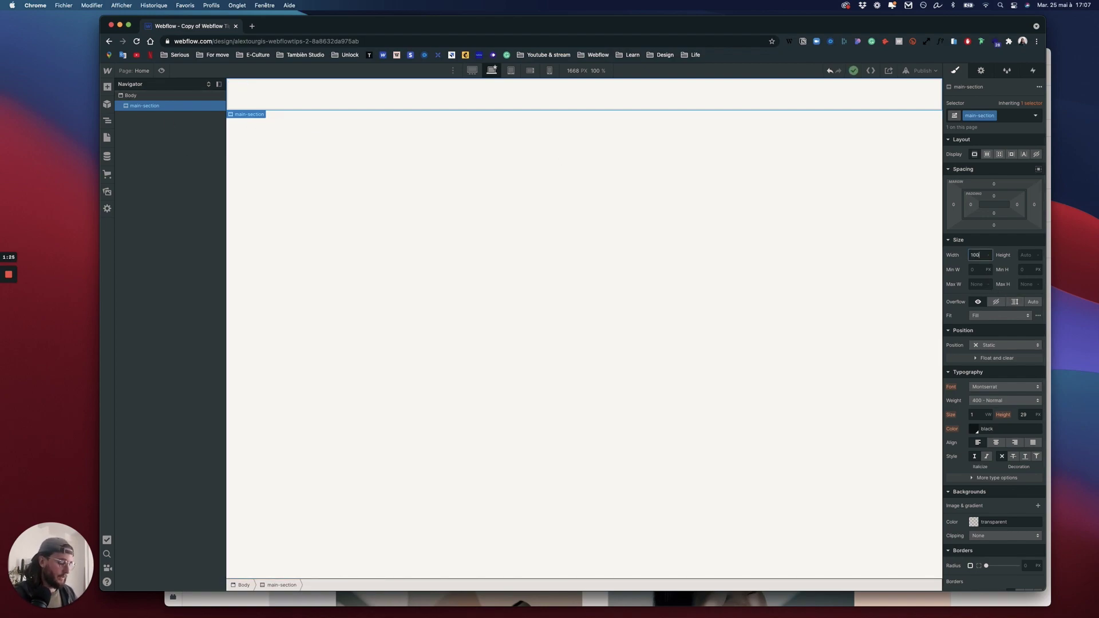
pyautogui.write('100vw')
pyautogui.press('Return')
pyautogui.click(1030, 255)
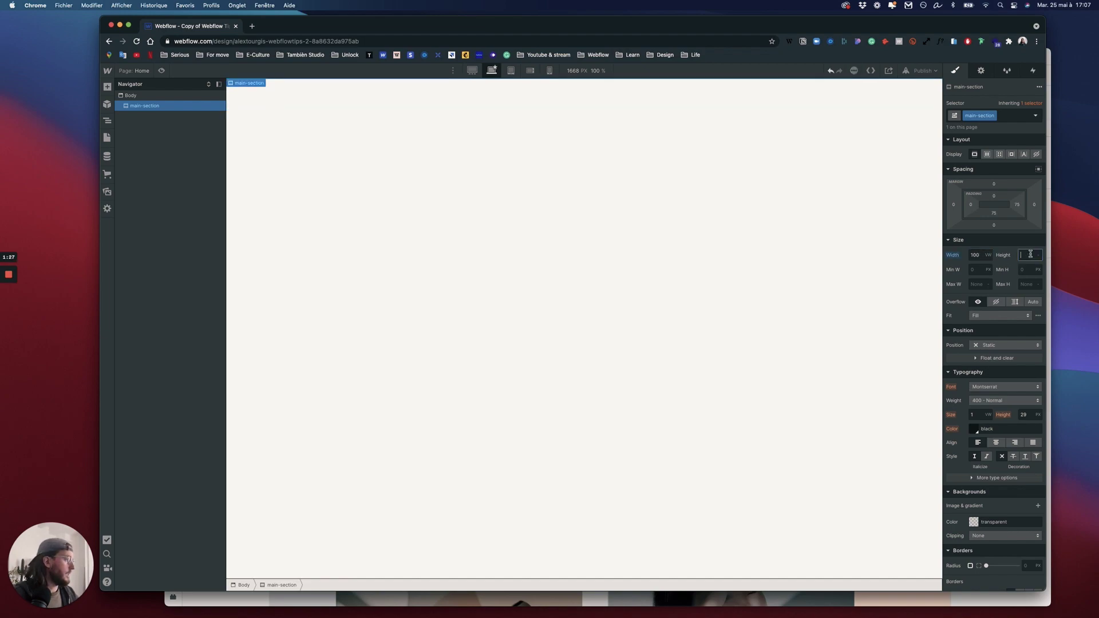
pyautogui.write('100vh')
pyautogui.press('Return')
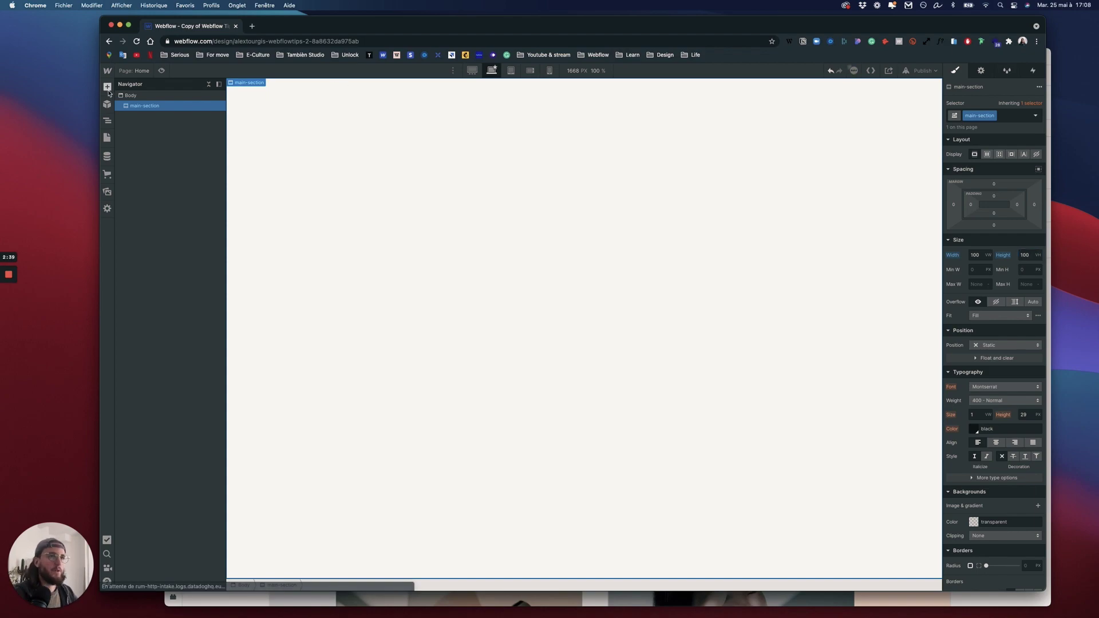
# Add a Div Block inside main-section and give it the class wrapper-title
pyautogui.click(107, 87)
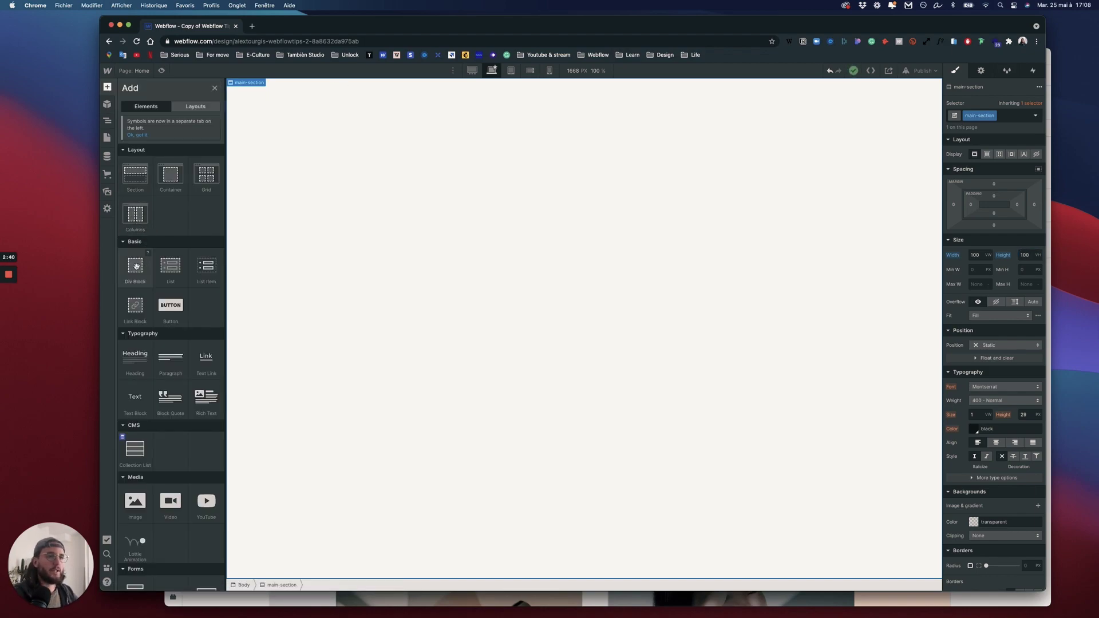
pyautogui.moveTo(136, 265); pyautogui.dragTo(361, 171)
pyautogui.click(989, 115)
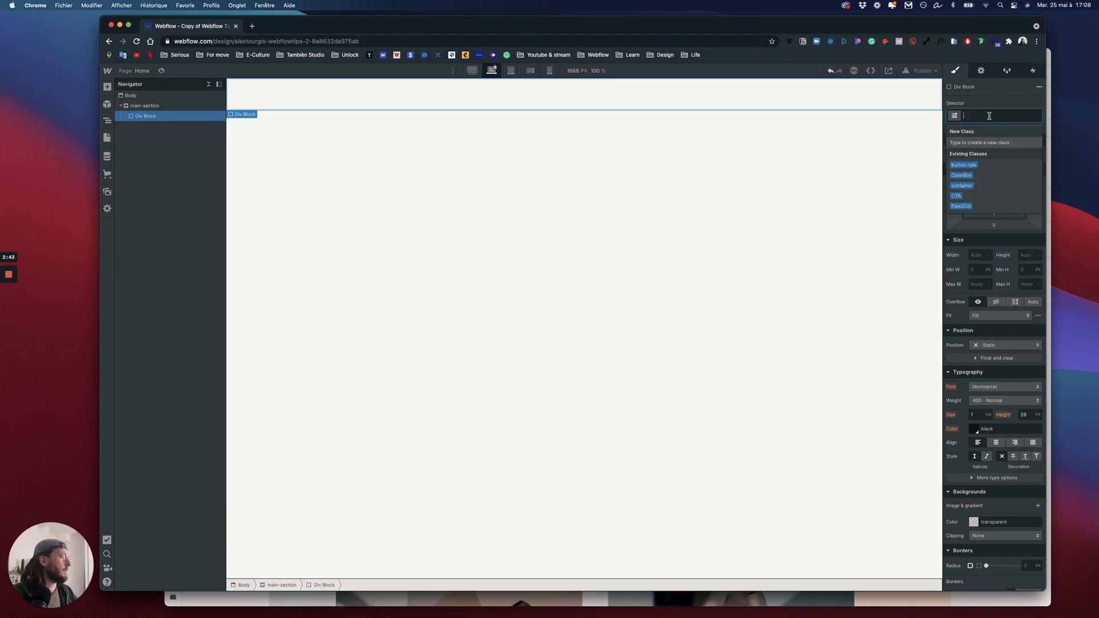
pyautogui.write('wrapper-tit')
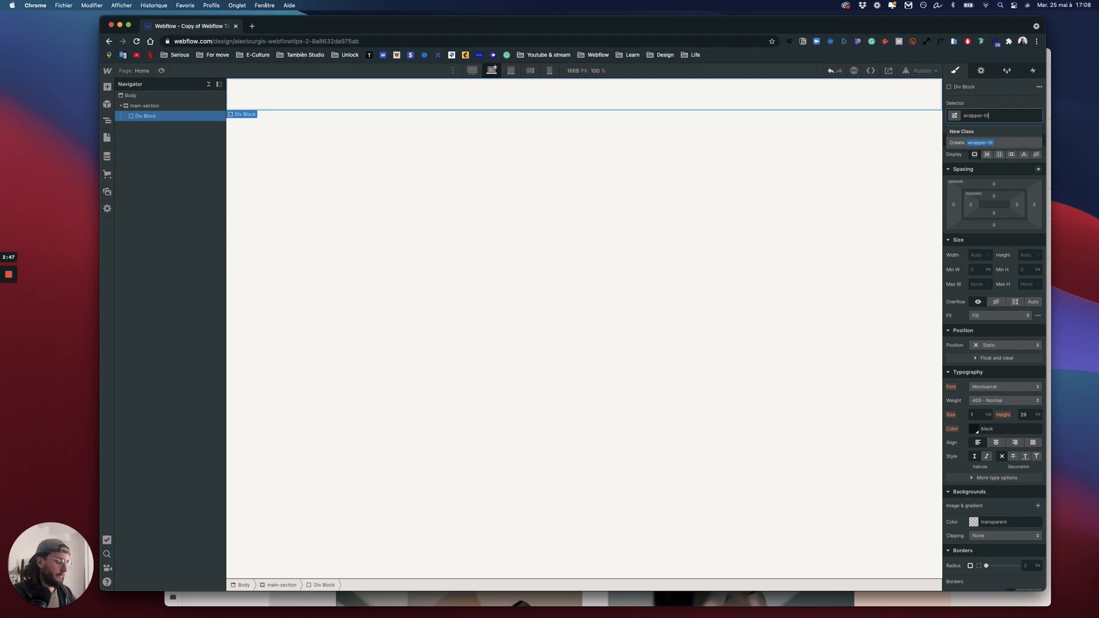
pyautogui.write('le')
pyautogui.press('Return')
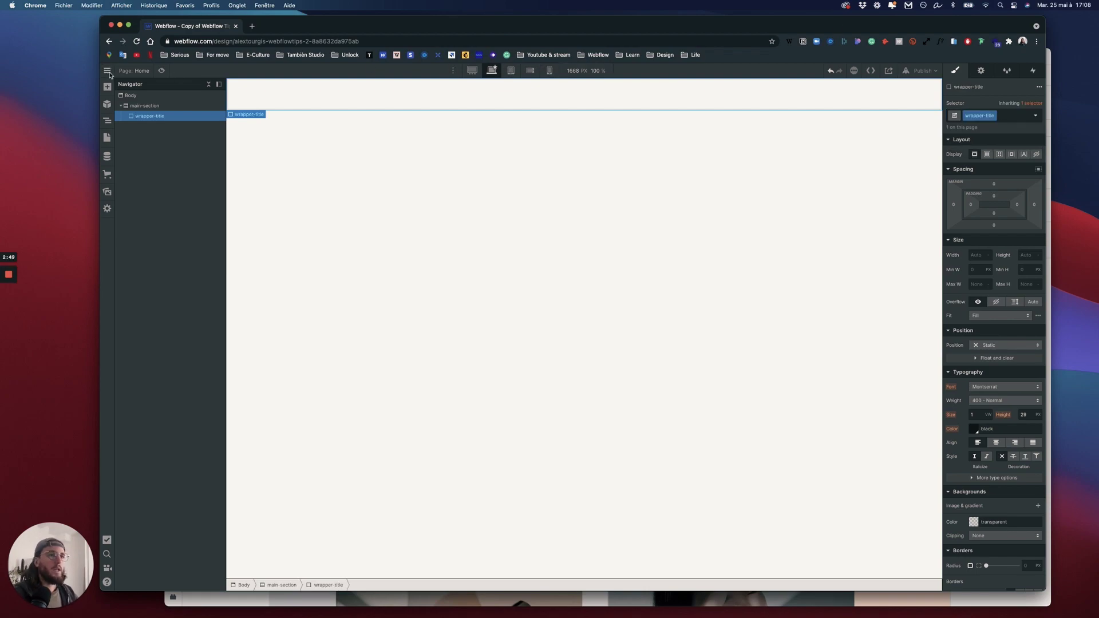
# Add an H1 heading inside wrapper-title and set its text to "What are you looking for?" as in the XD mockup
pyautogui.press('a')
pyautogui.moveTo(141, 366); pyautogui.dragTo(573, 104)
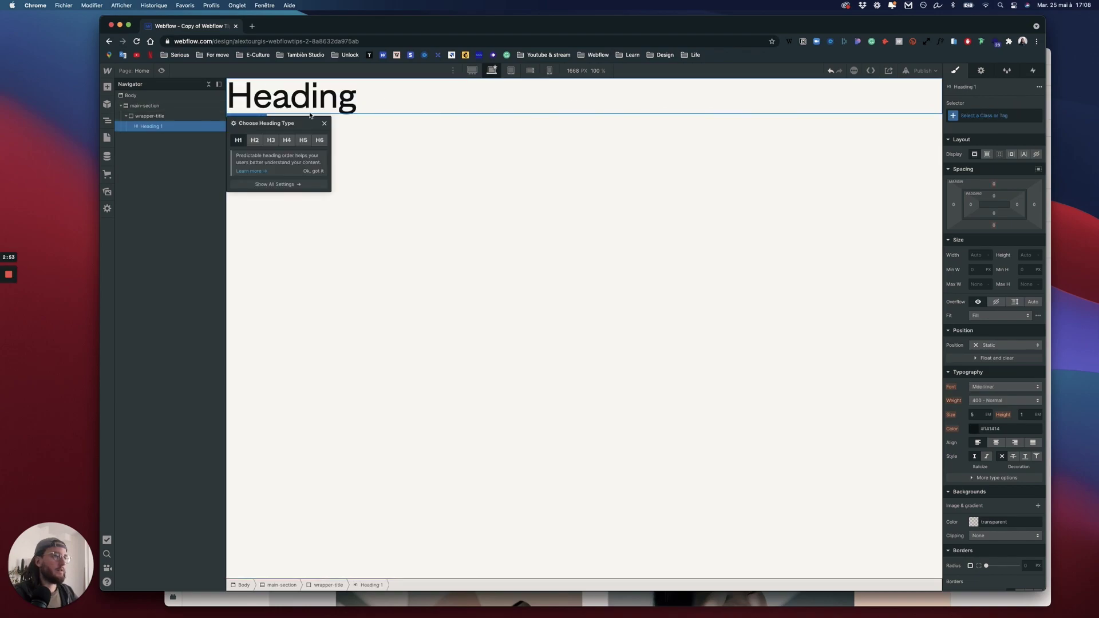
pyautogui.hotkey('ctrl', 'Up')
pyautogui.click(861, 238)
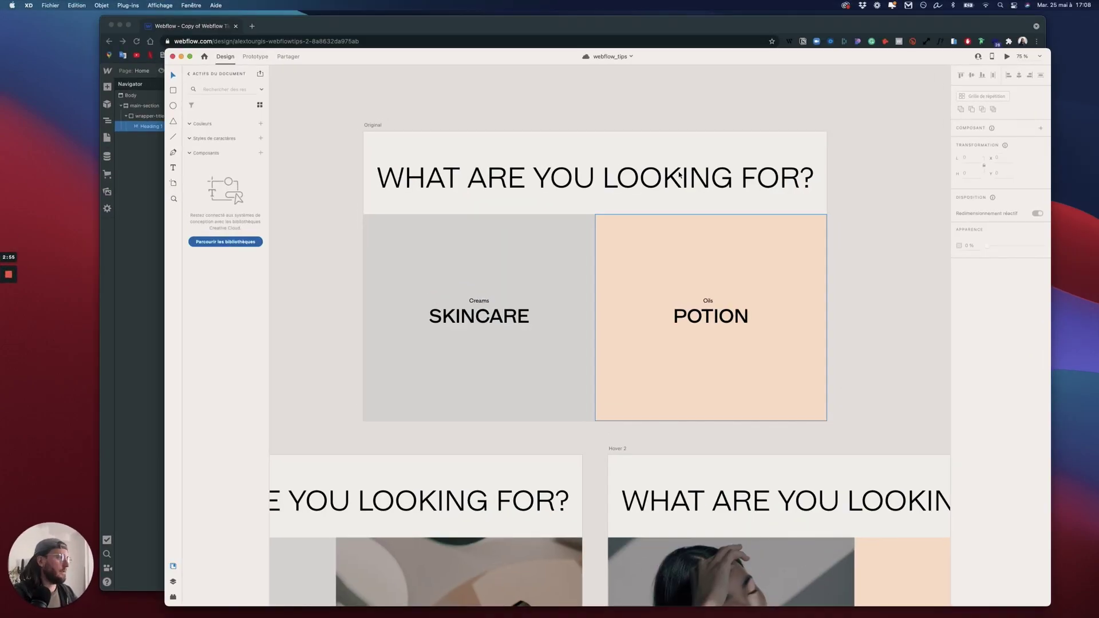
pyautogui.doubleClick(679, 172)
pyautogui.hotkey('ctrl', 'Up')
pyautogui.click(682, 351)
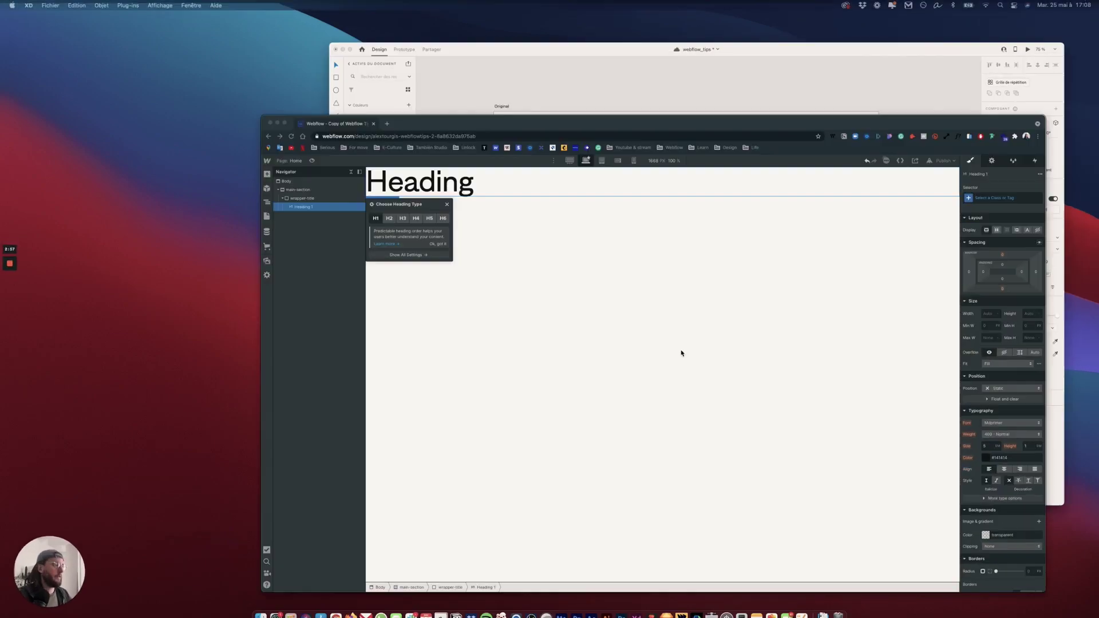
pyautogui.write('What are you looking for?')
pyautogui.press('super+a')
pyautogui.write('What are you looking for?')
pyautogui.press('Escape')
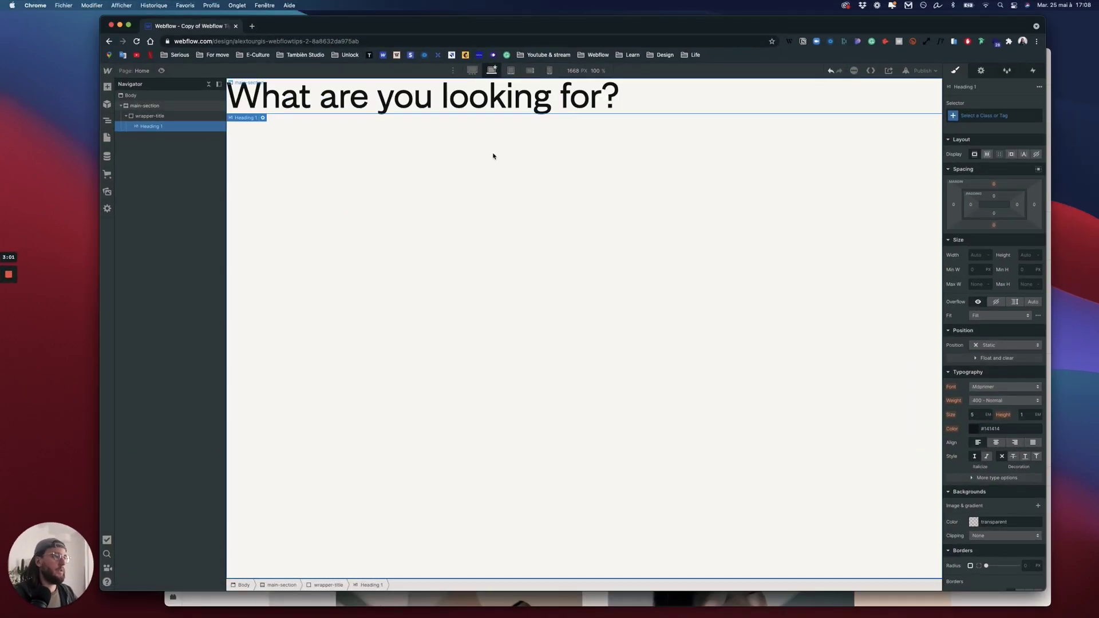
# Give the heading the class title and capitalize its text as all uppercase
pyautogui.click(986, 117)
pyautogui.write('title')
pyautogui.press('Return')
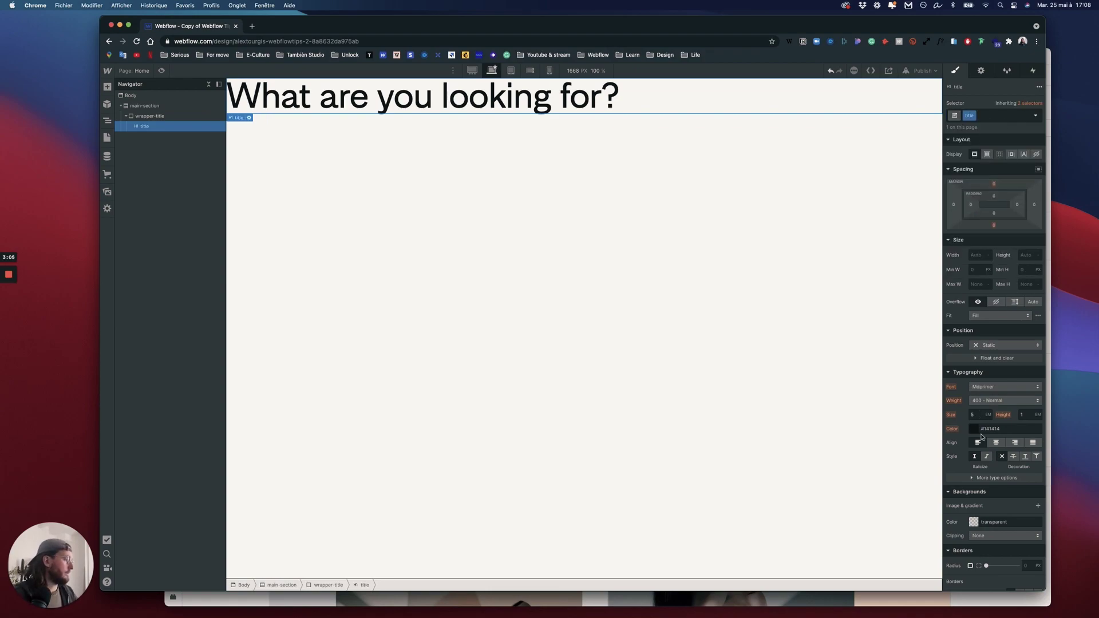
pyautogui.hotkey('ctrl', 'Up')
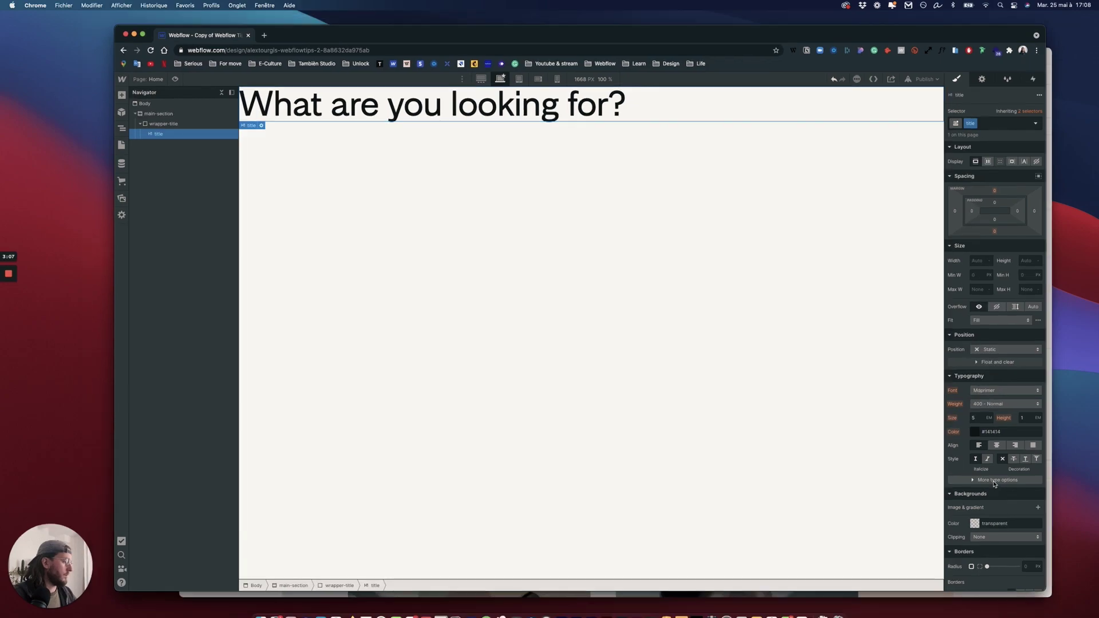
pyautogui.click(953, 500)
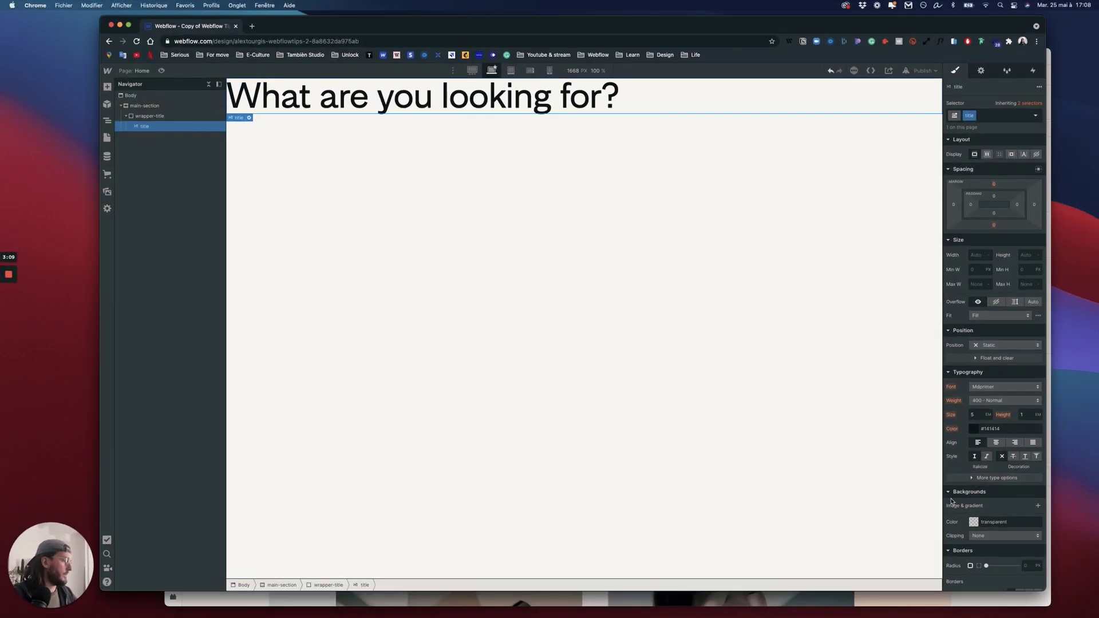
pyautogui.click(968, 514)
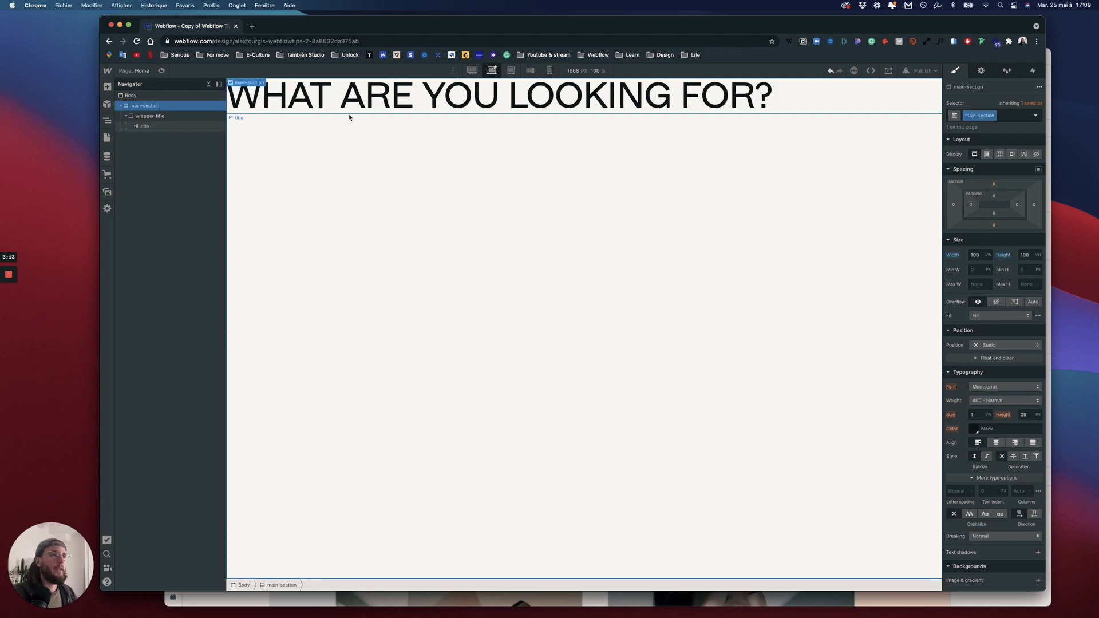
# Preview the page at different window and canvas widths to check how the heading scales, and return to editing
pyautogui.click(973, 415)
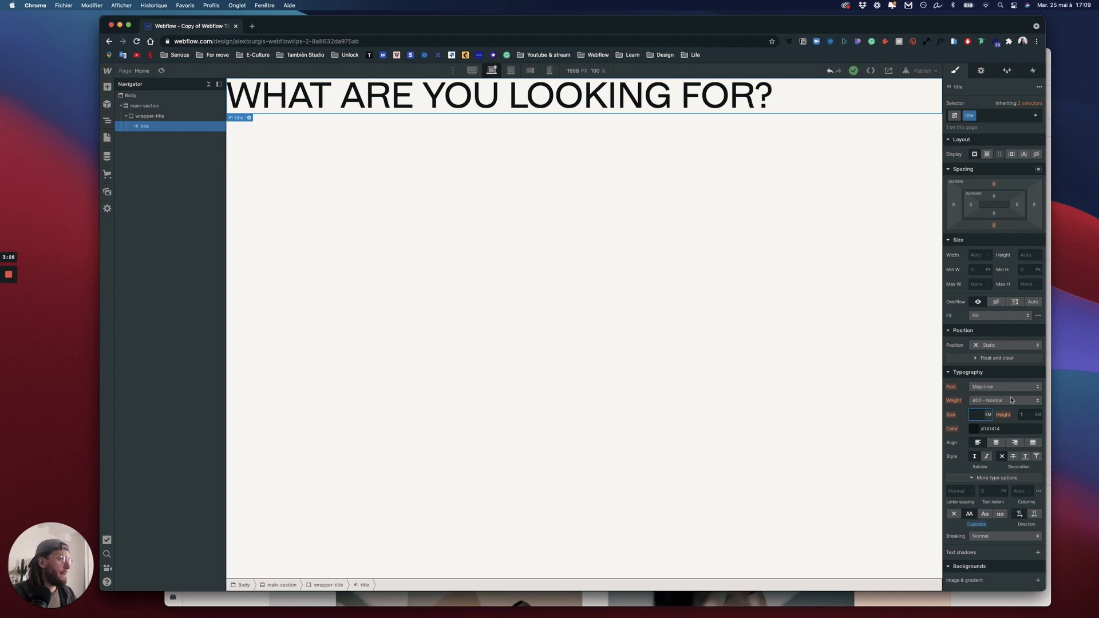
pyautogui.click(161, 71)
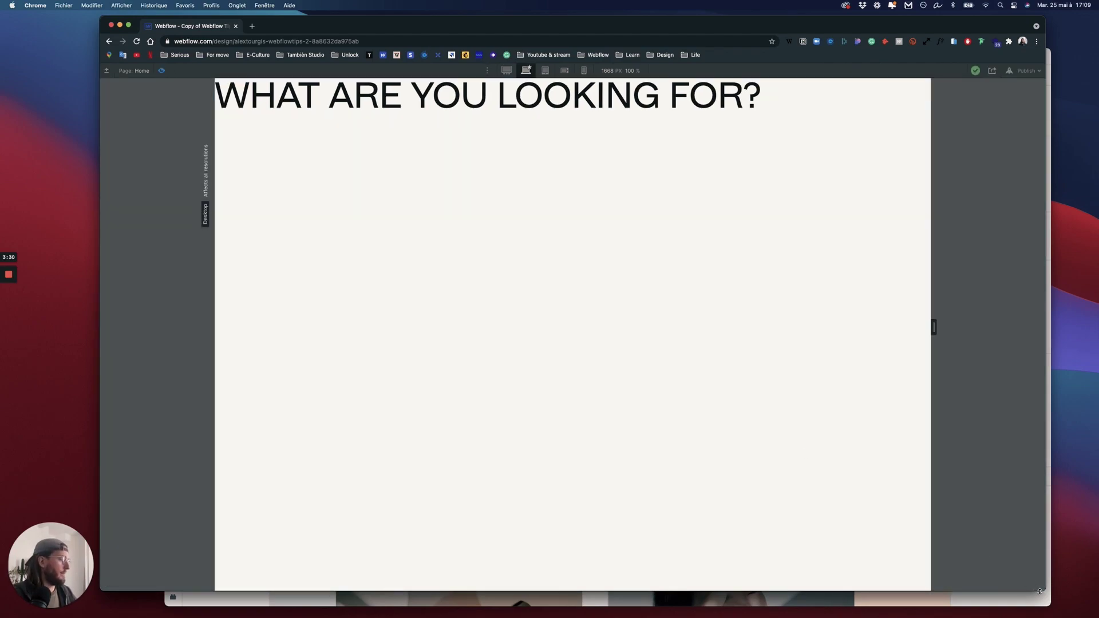
pyautogui.moveTo(1044, 593)
pyautogui.mouseDown()
pyautogui.moveTo(602, 508)
pyautogui.moveTo(773, 527)
pyautogui.moveTo(1052, 607)
pyautogui.mouseUp()
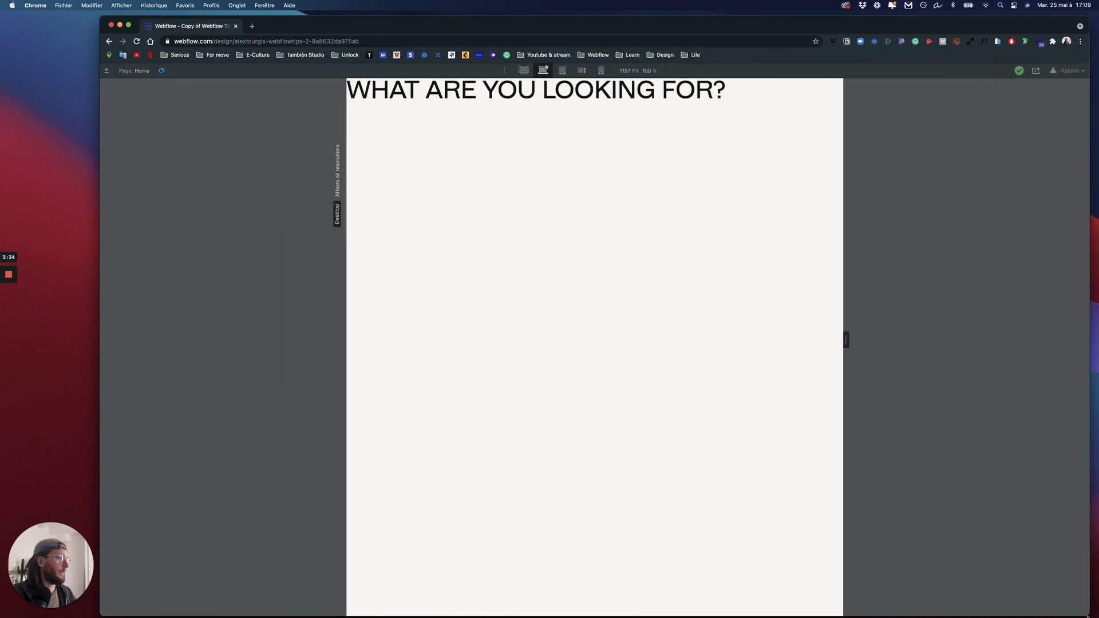
pyautogui.moveTo(829, 337); pyautogui.dragTo(1096, 359)
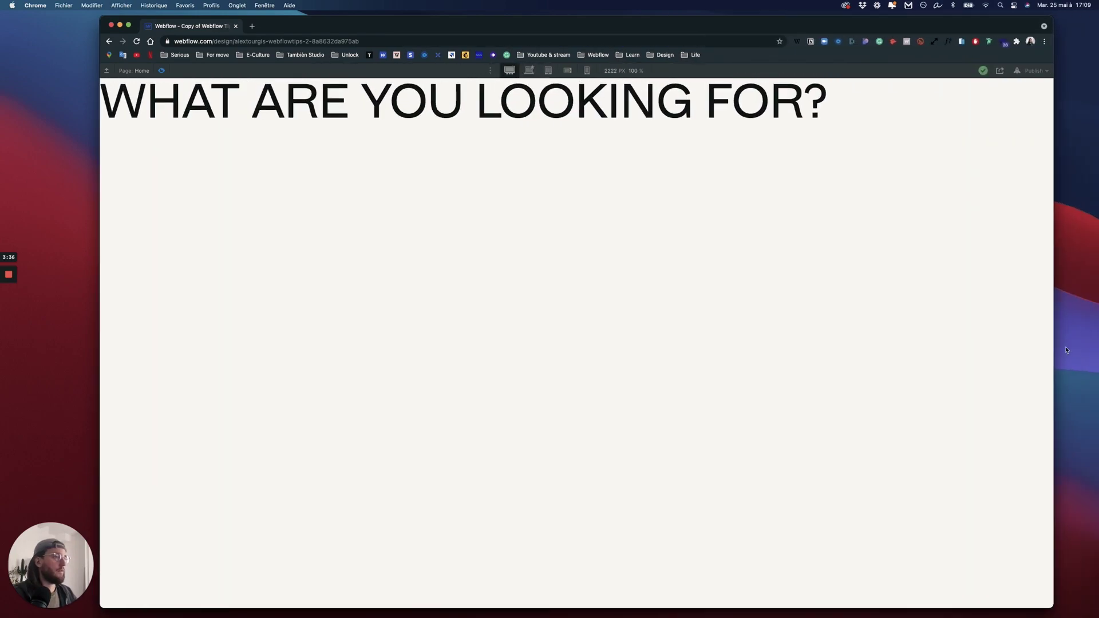
pyautogui.click(161, 71)
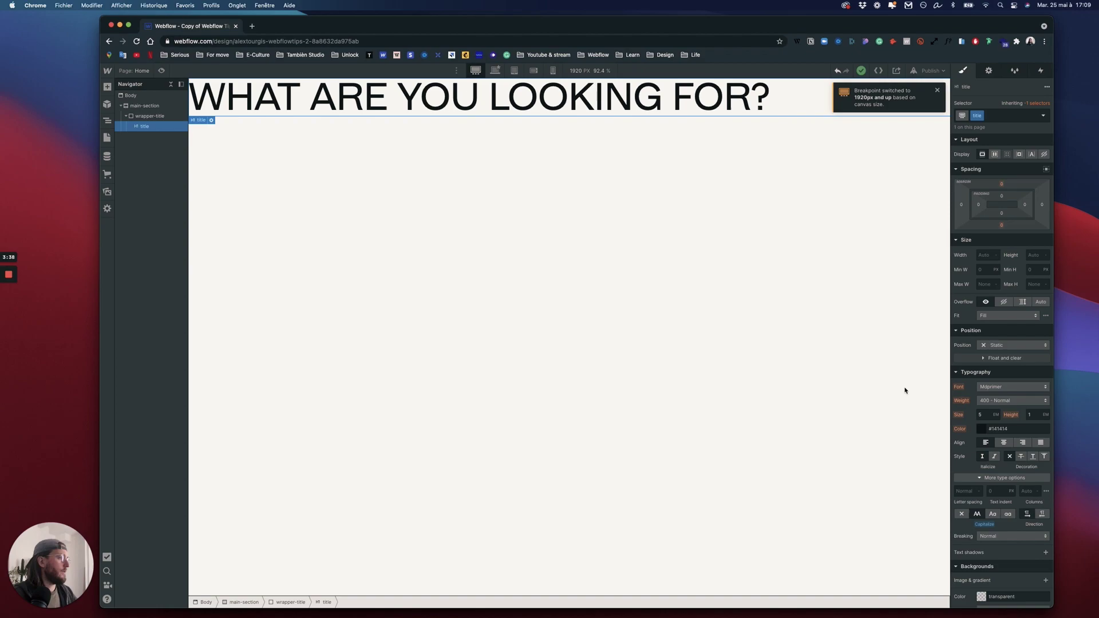
# Make wrapper-title a horizontal flex container with its content aligned and justified to the center
pyautogui.press('super+Up')
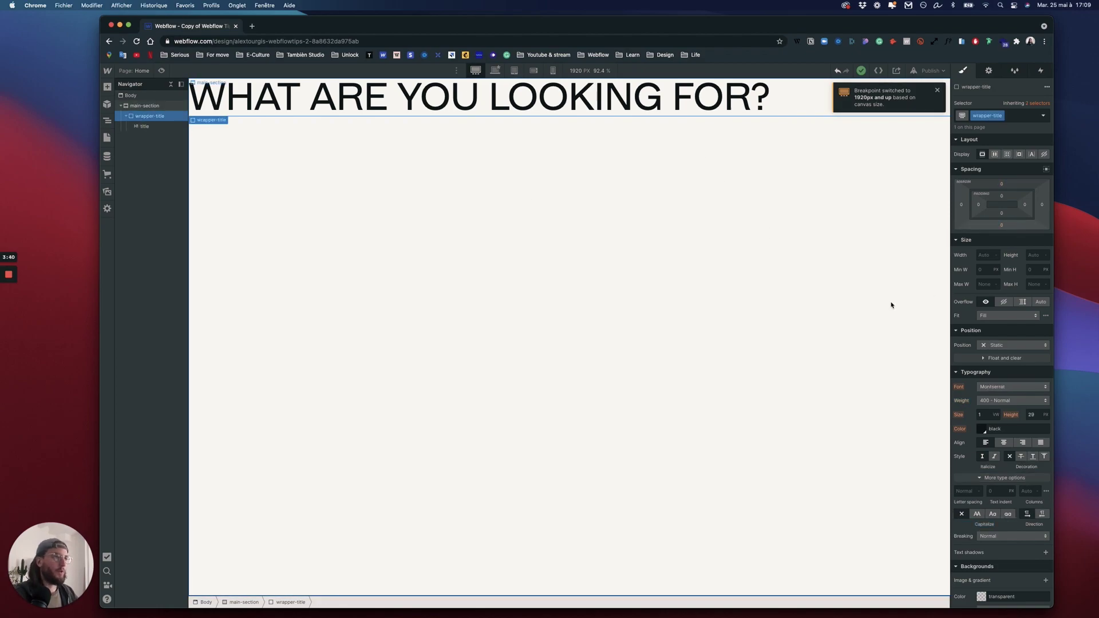
pyautogui.click(994, 154)
pyautogui.click(997, 188)
pyautogui.click(997, 199)
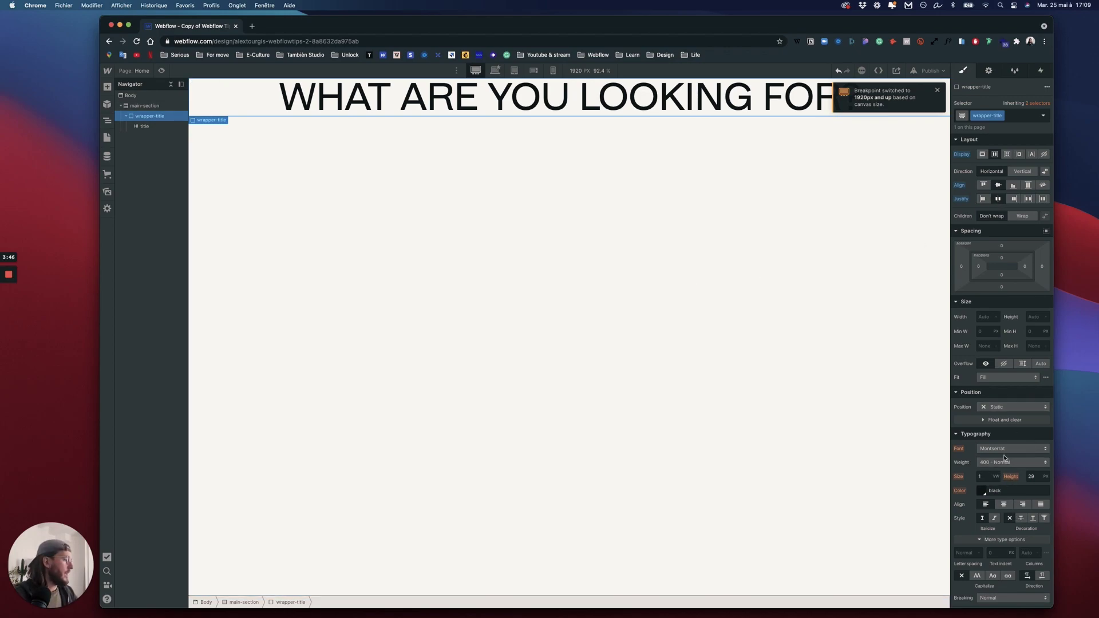
pyautogui.click(309, 112)
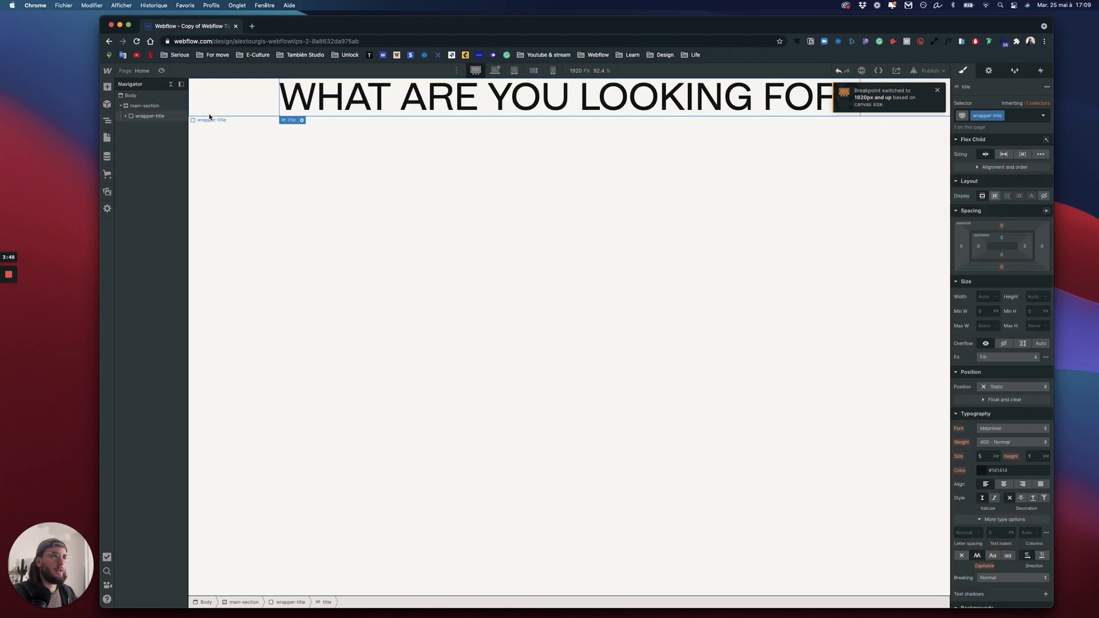
# Set the font size of the title heading to 6.2 so it nearly fills the page width on one line
pyautogui.click(468, 120)
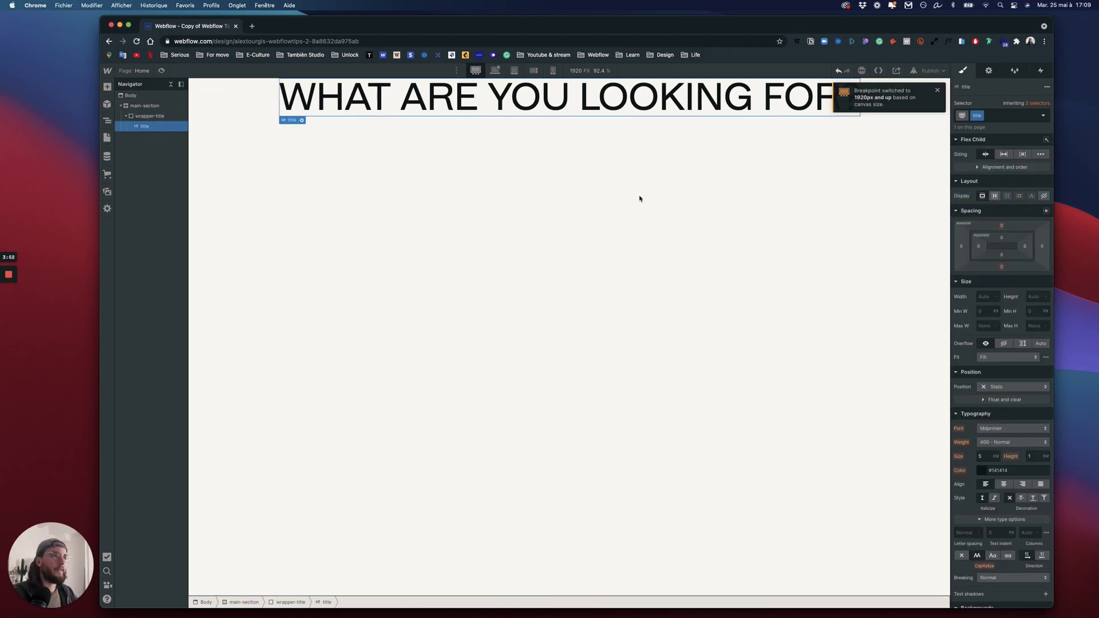
pyautogui.click(982, 457)
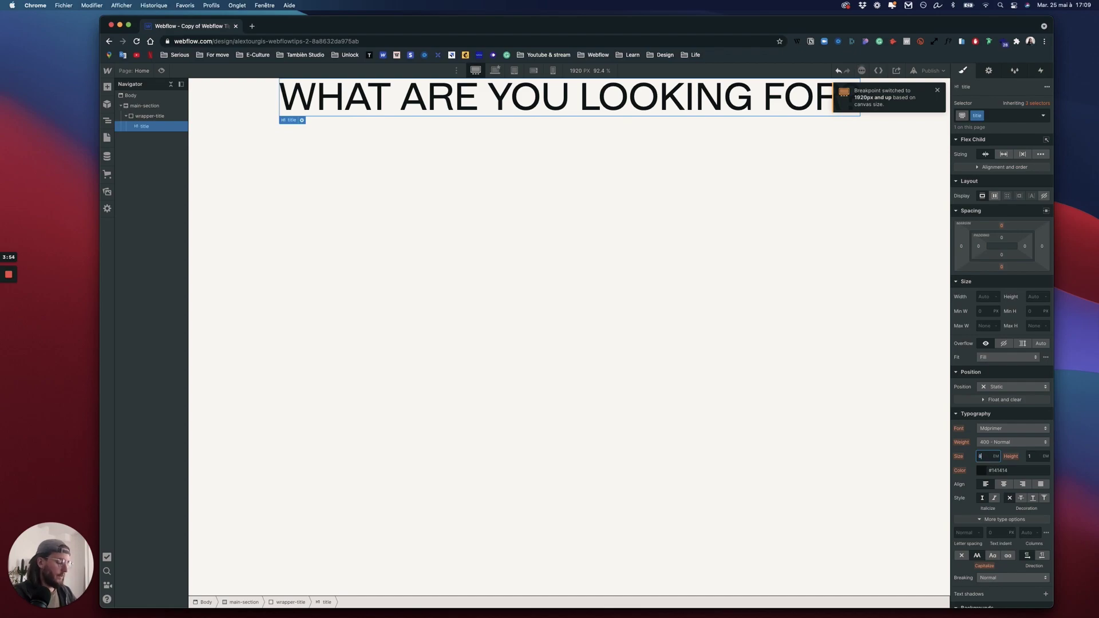
pyautogui.write('8')
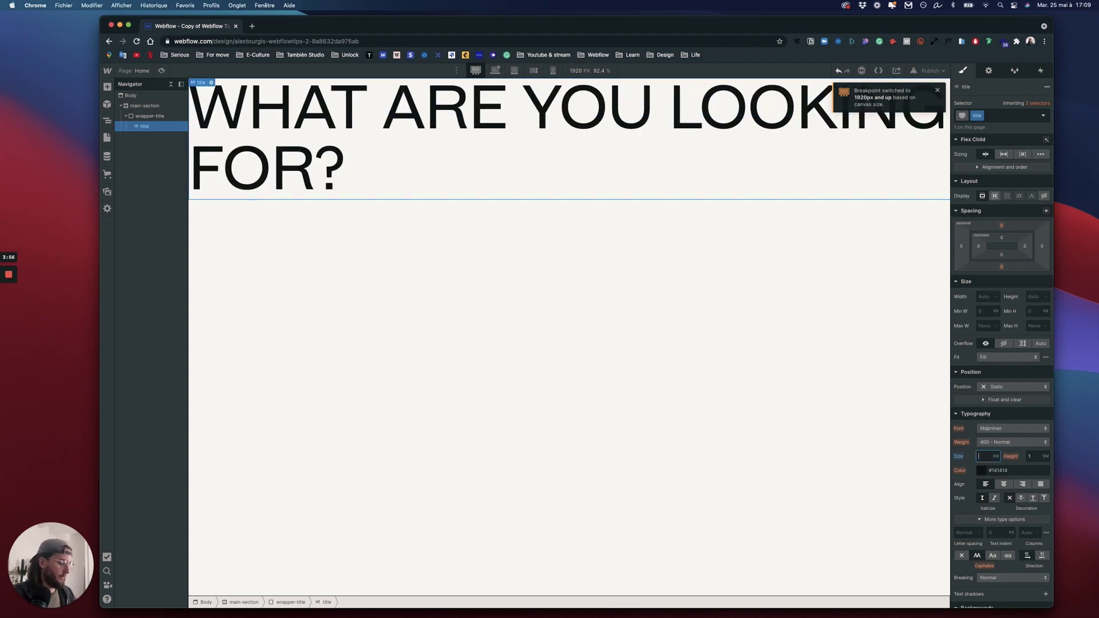
pyautogui.write('7')
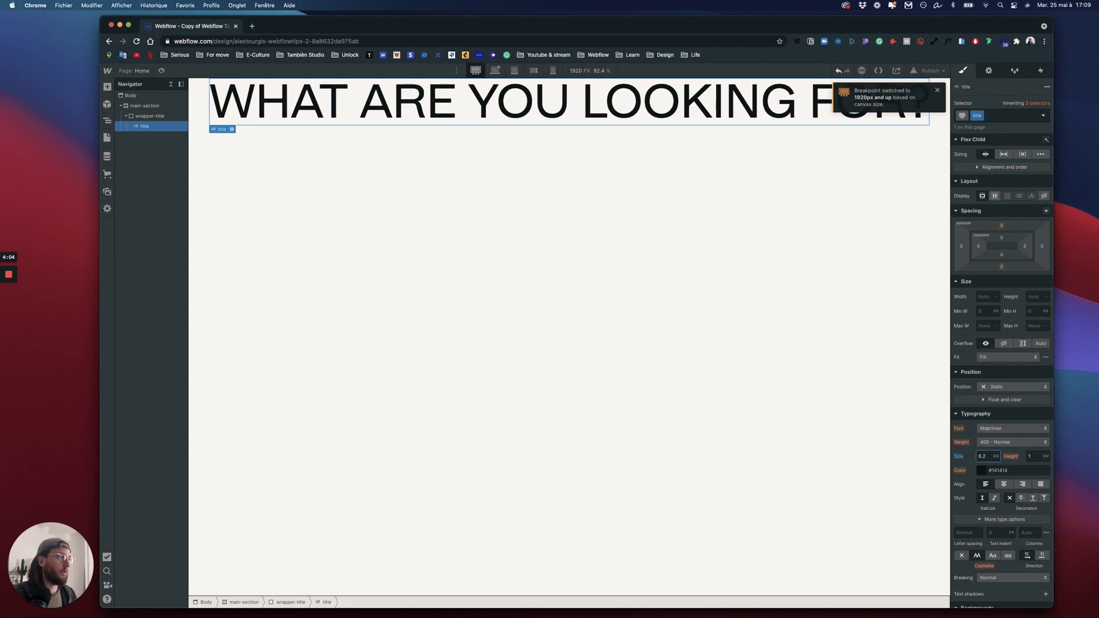
# Compare the heading with the title in the XD mockup, preview the page in Webflow at a narrower window size, and return to editing
pyautogui.hotkey('ctrl', 'Up')
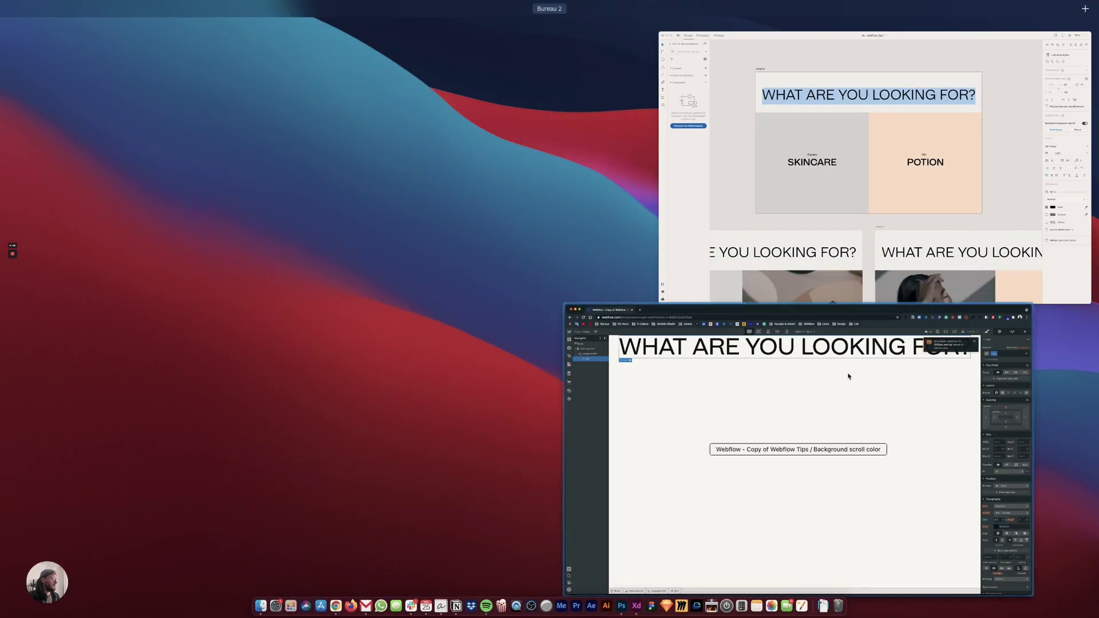
pyautogui.click(881, 221)
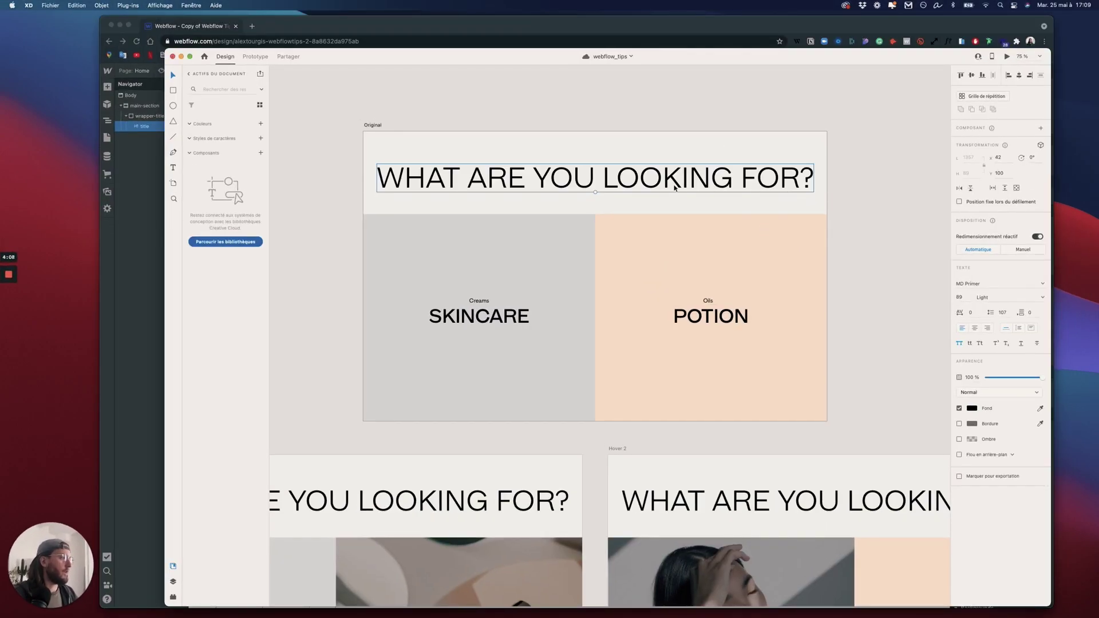
pyautogui.hotkey('ctrl', 'Up')
pyautogui.click(773, 412)
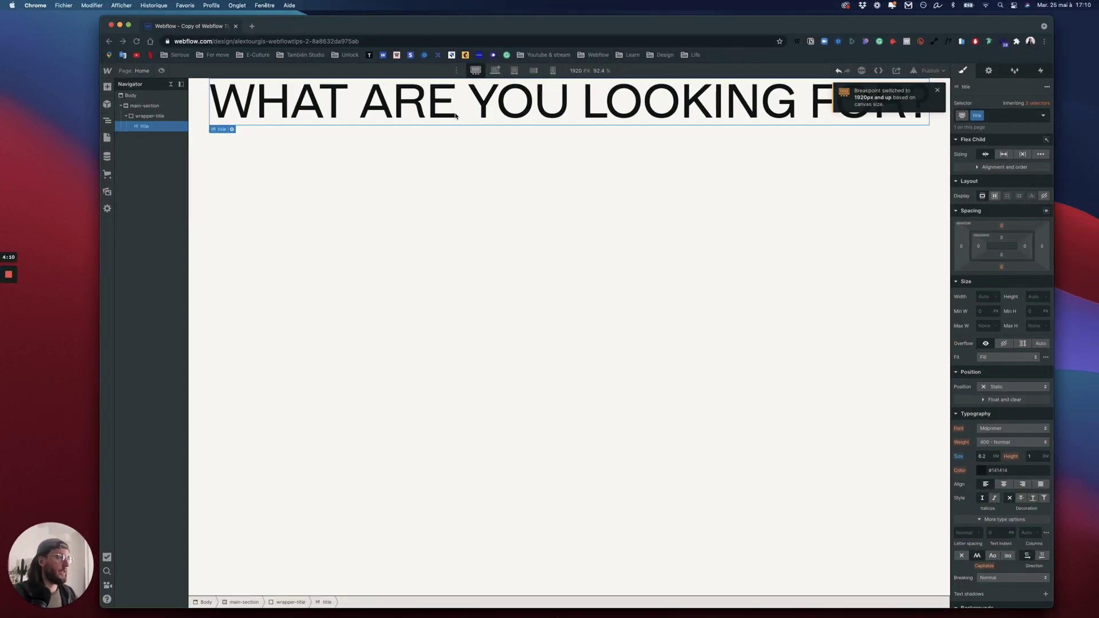
pyautogui.click(162, 71)
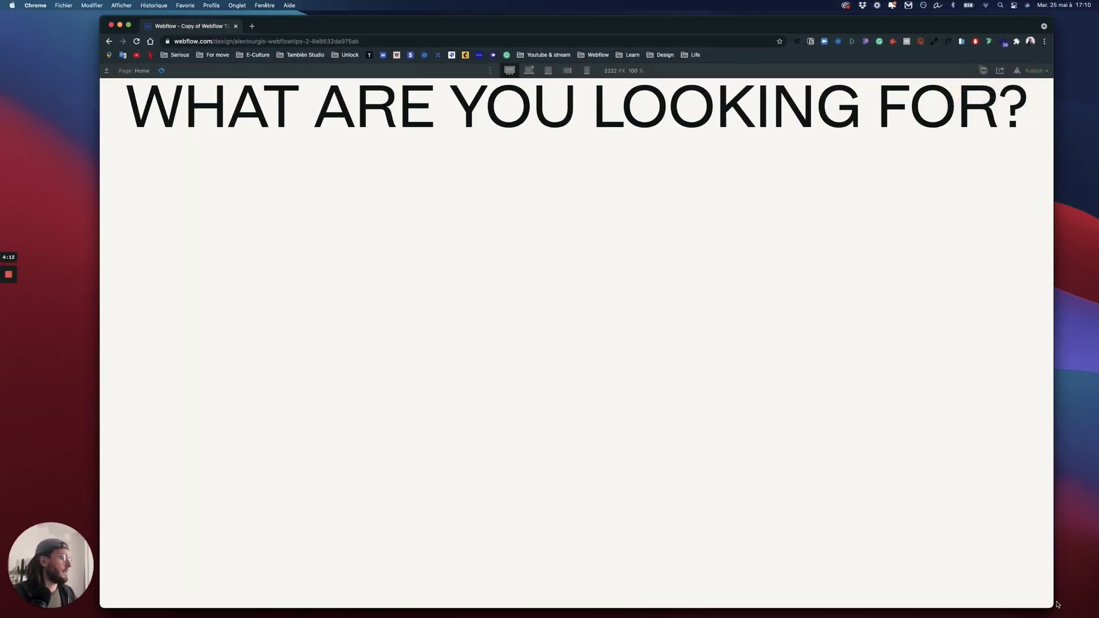
pyautogui.moveTo(1049, 604); pyautogui.dragTo(1001, 576)
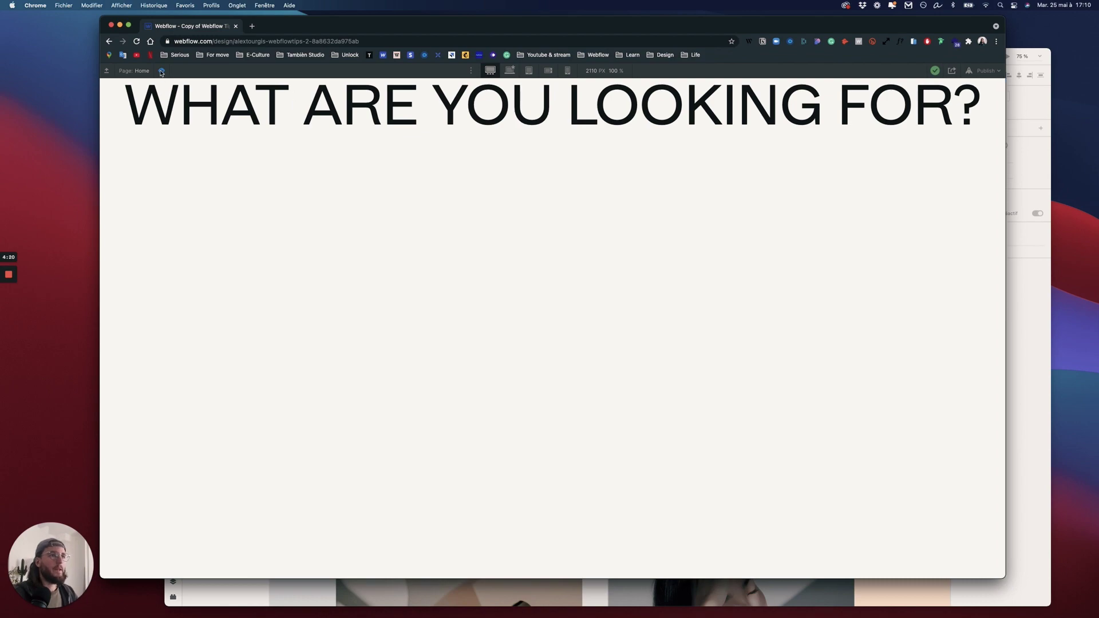
pyautogui.press('super+shift+p')
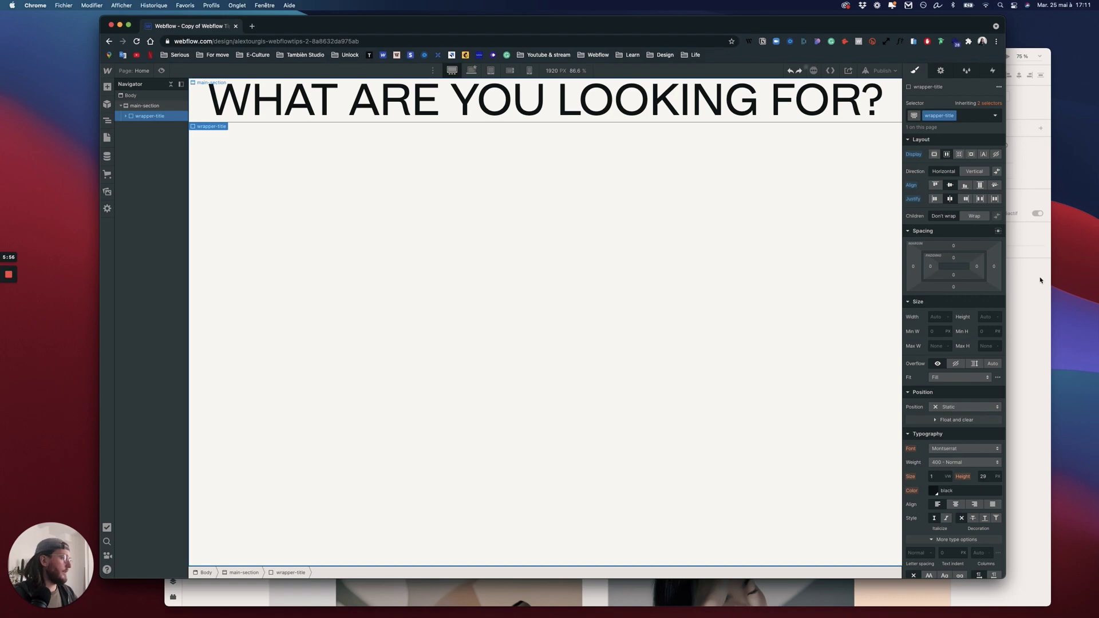
# Set wrapper-title to 100% width and 30% height
pyautogui.click(989, 317)
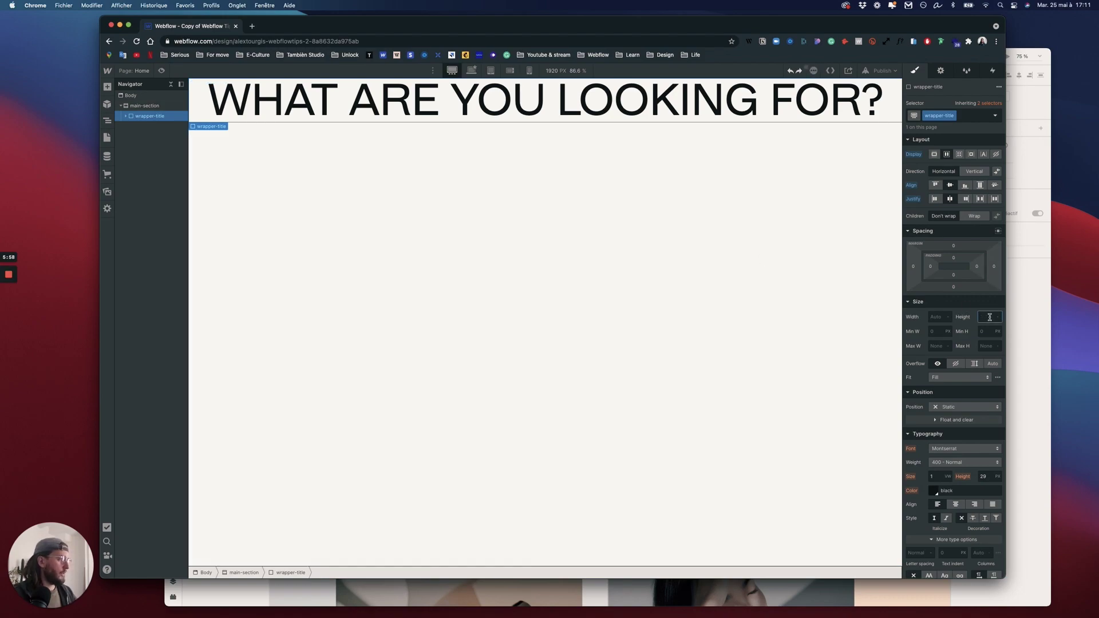
pyautogui.click(941, 317)
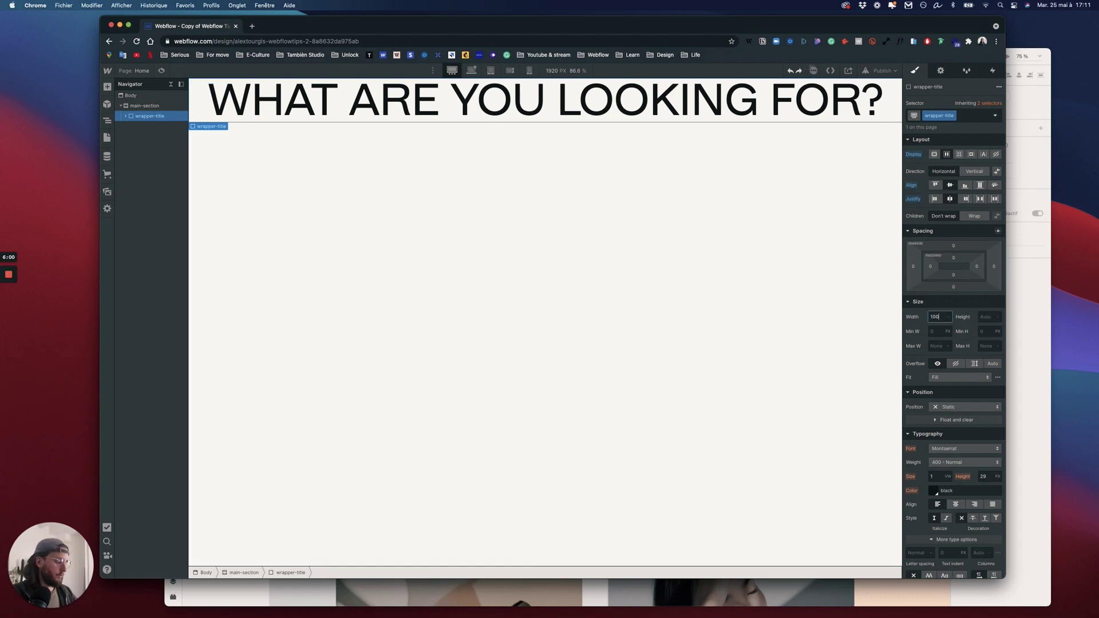
pyautogui.write('100%')
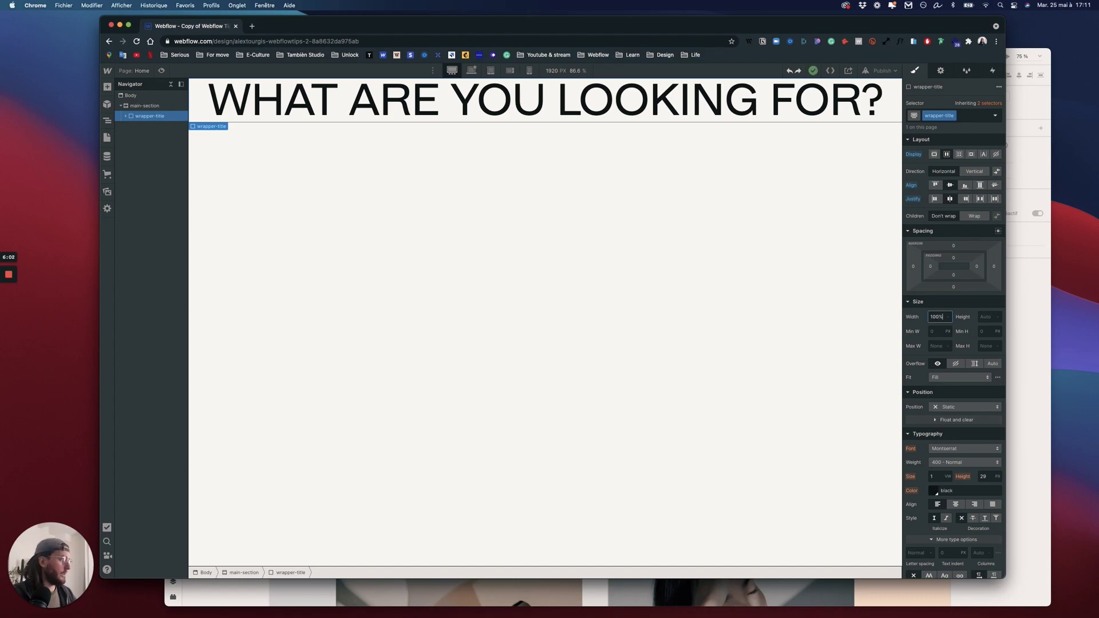
pyautogui.click(992, 318)
pyautogui.write('30')
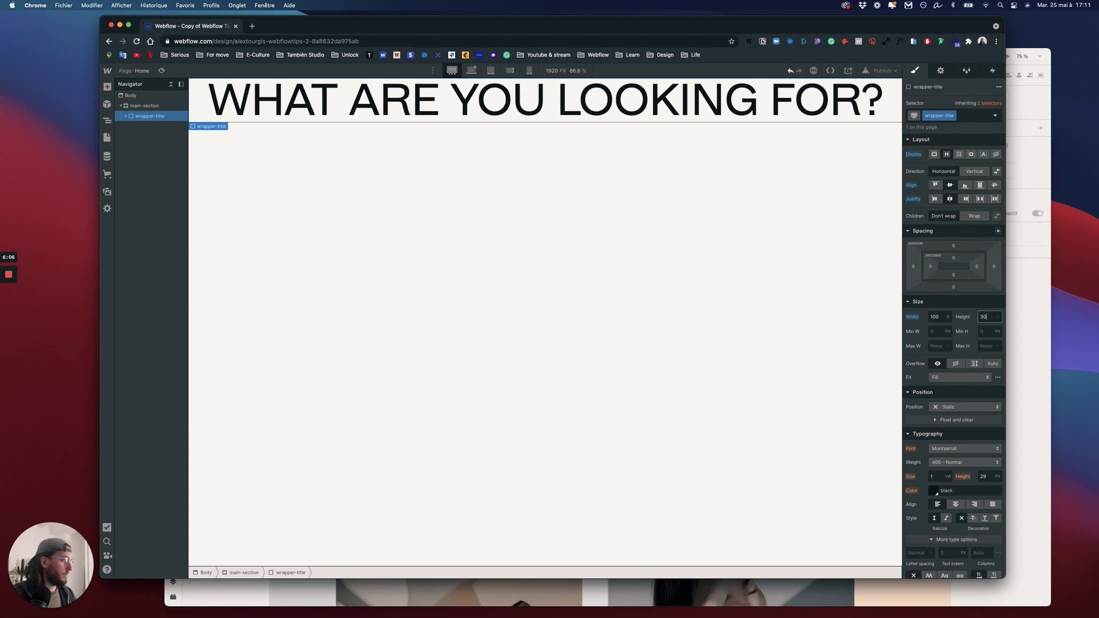
pyautogui.press('Return')
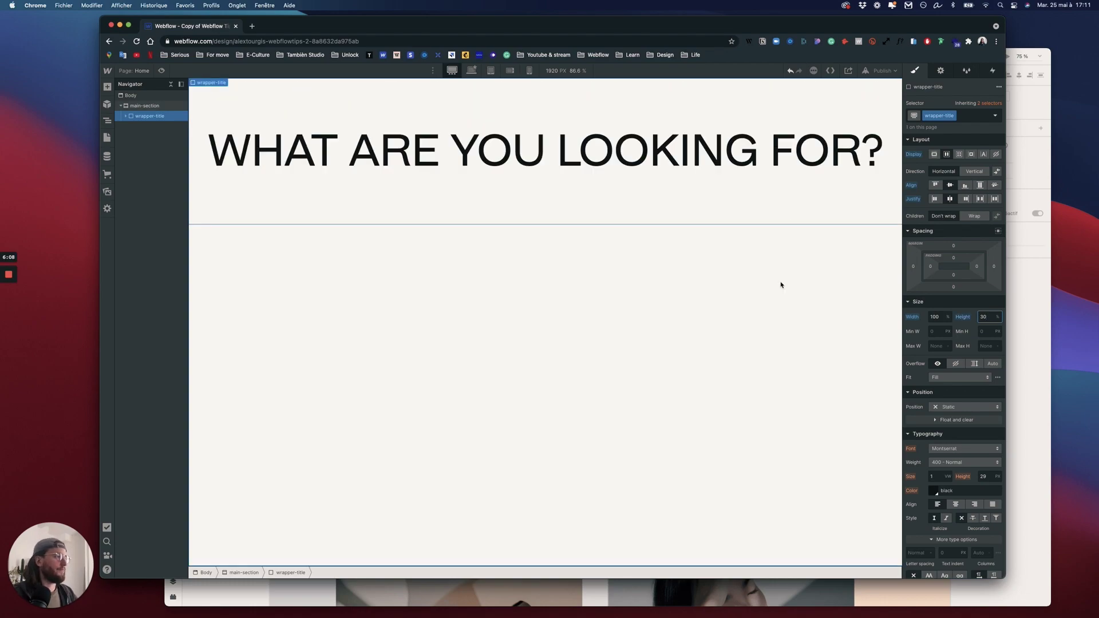
# Check the panel area in the XD mockup, and in Webflow add a div block below wrapper-title inside main-section with the class wrapper-cards
pyautogui.hotkey('ctrl', 'Up')
pyautogui.click(877, 235)
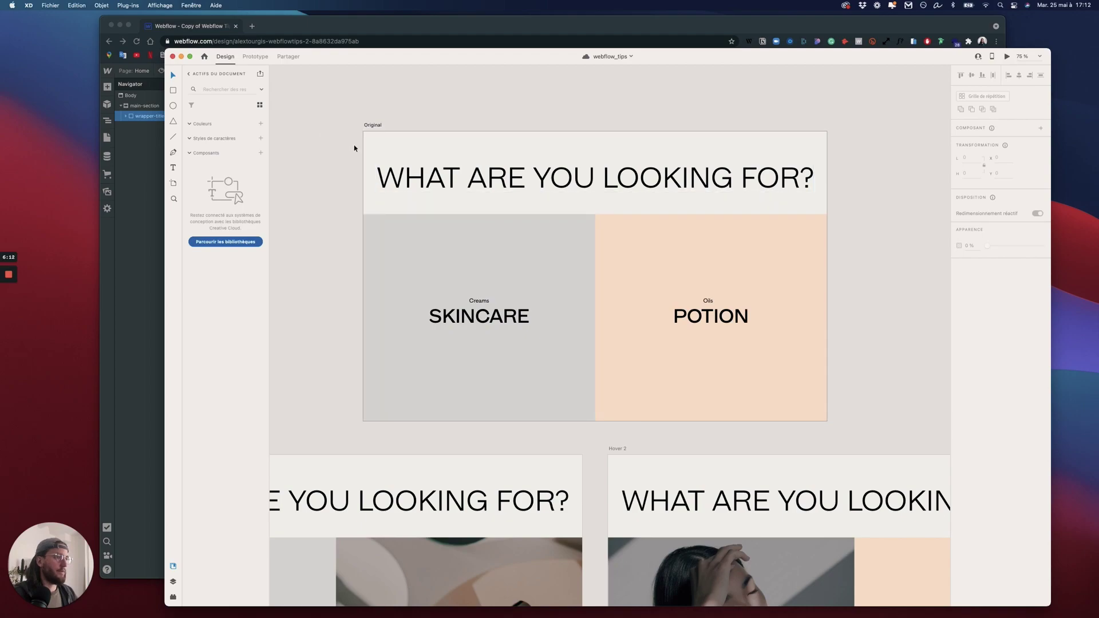
pyautogui.hotkey('ctrl', 'Up')
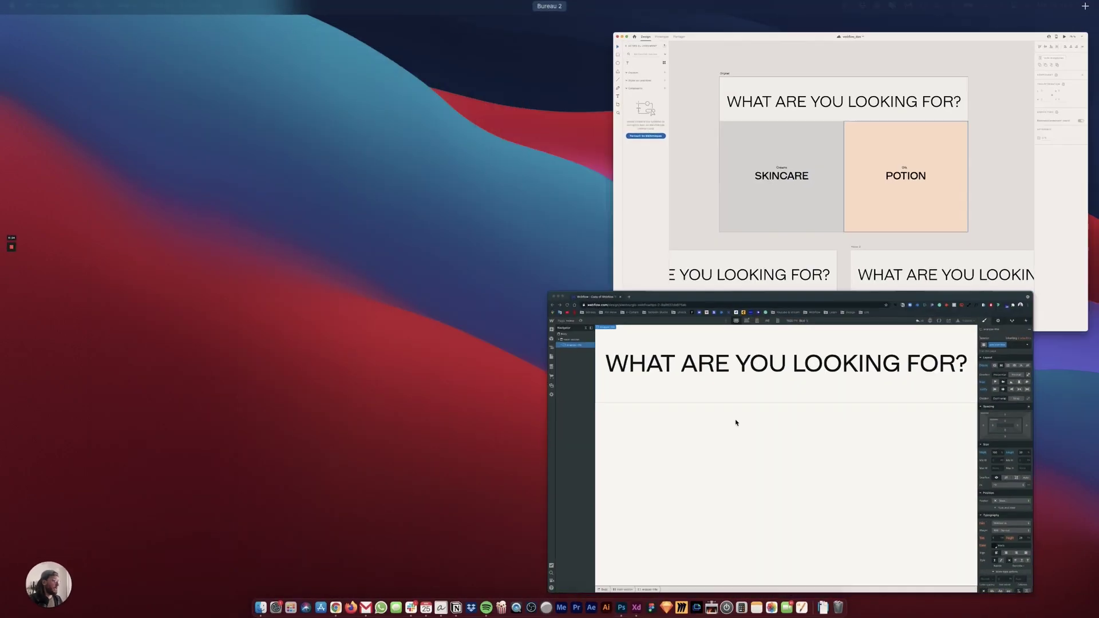
pyautogui.click(736, 421)
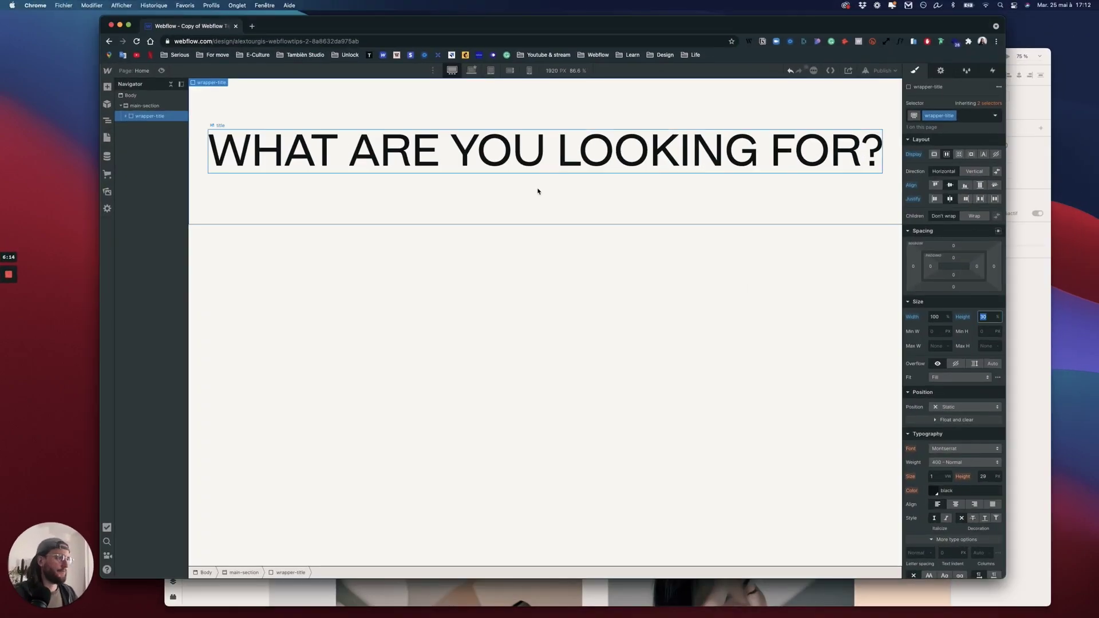
pyautogui.click(107, 87)
pyautogui.moveTo(135, 265); pyautogui.dragTo(145, 131)
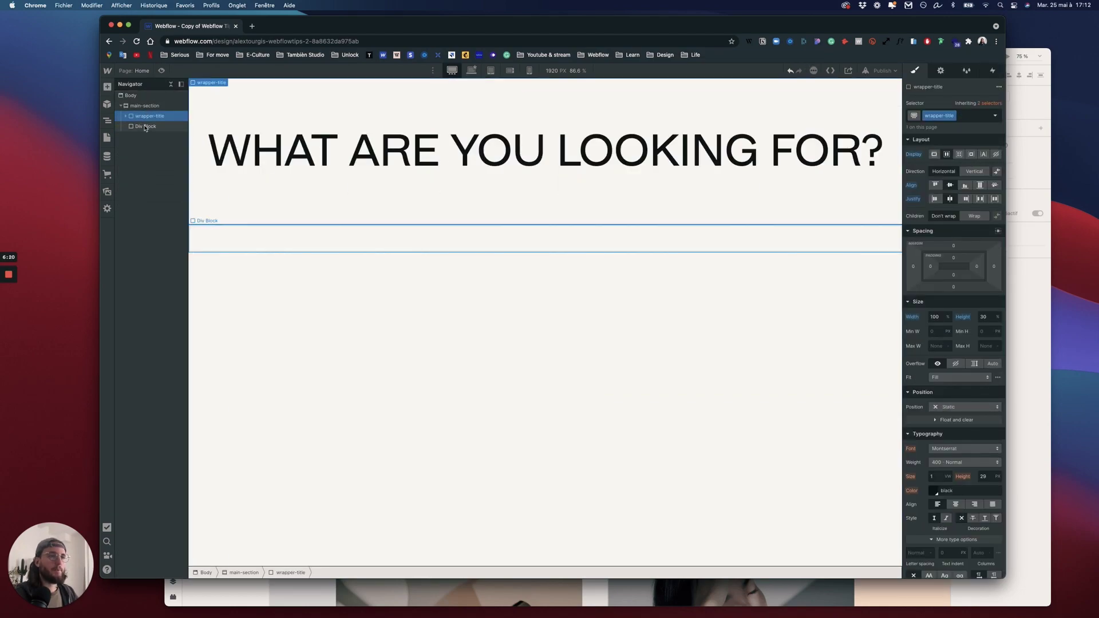
pyautogui.click(953, 116)
pyautogui.write('w')
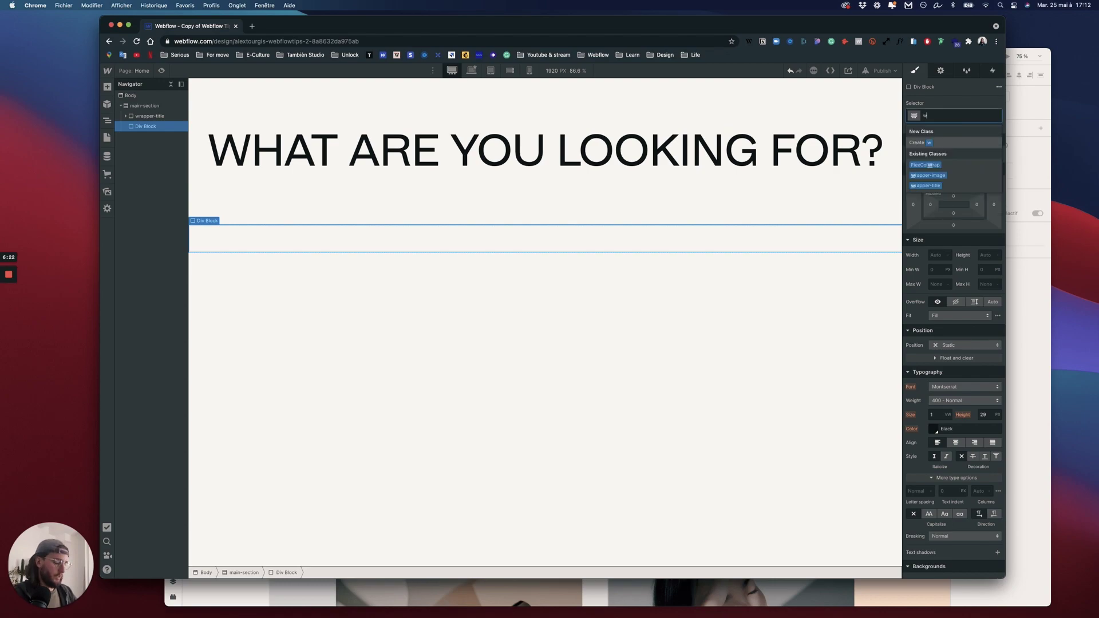
pyautogui.write('rapper-cards')
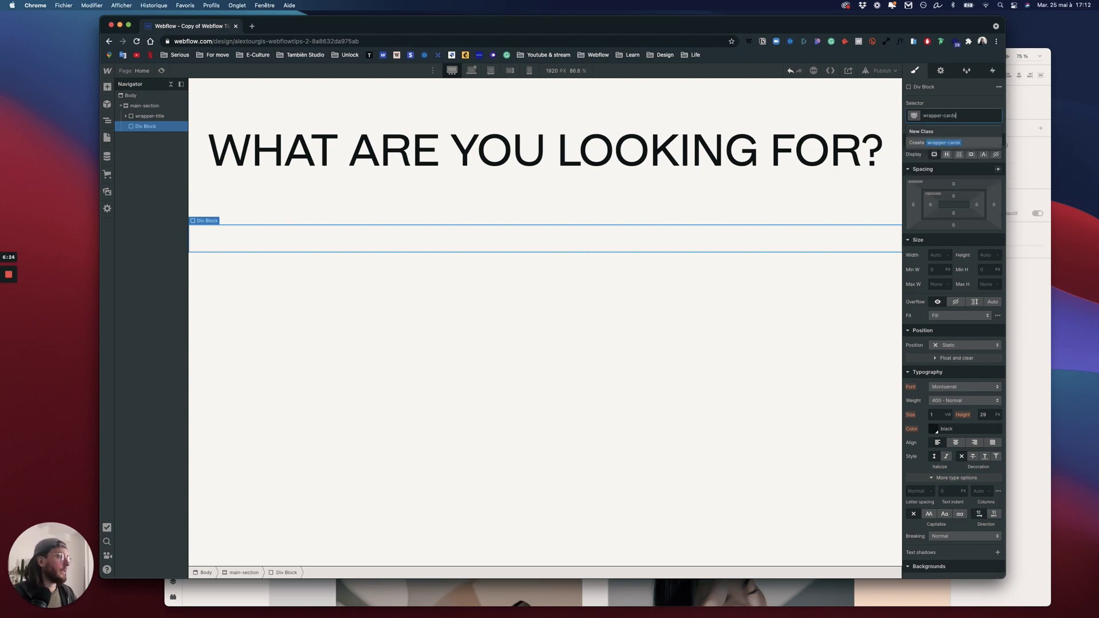
pyautogui.press('Return')
# Set wrapper-cards to 100% width and 70% height
pyautogui.click(938, 254)
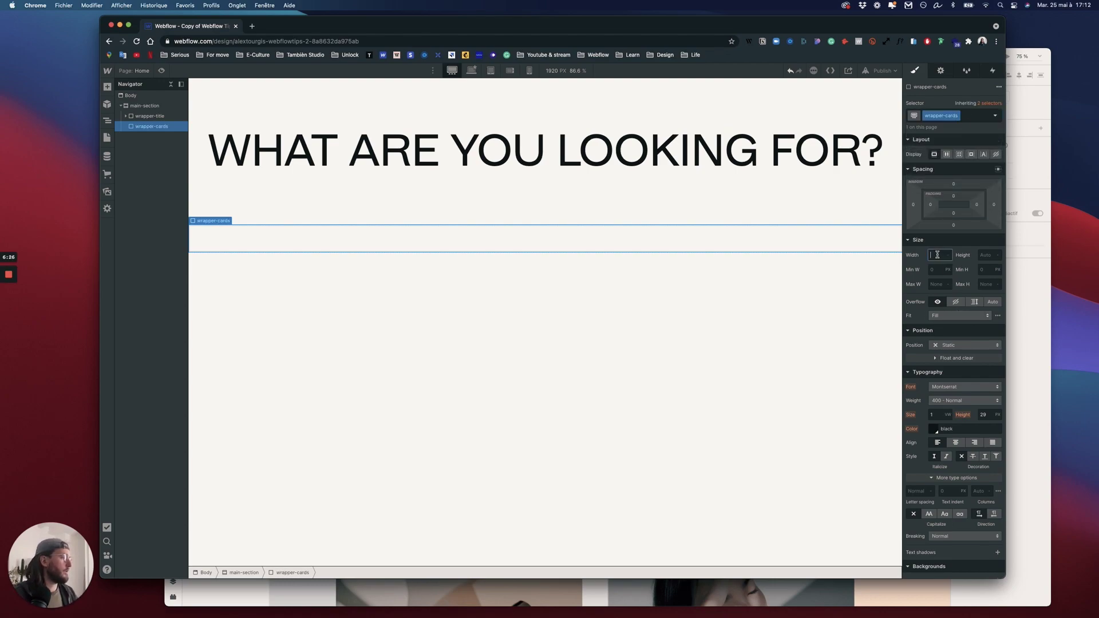
pyautogui.click(983, 255)
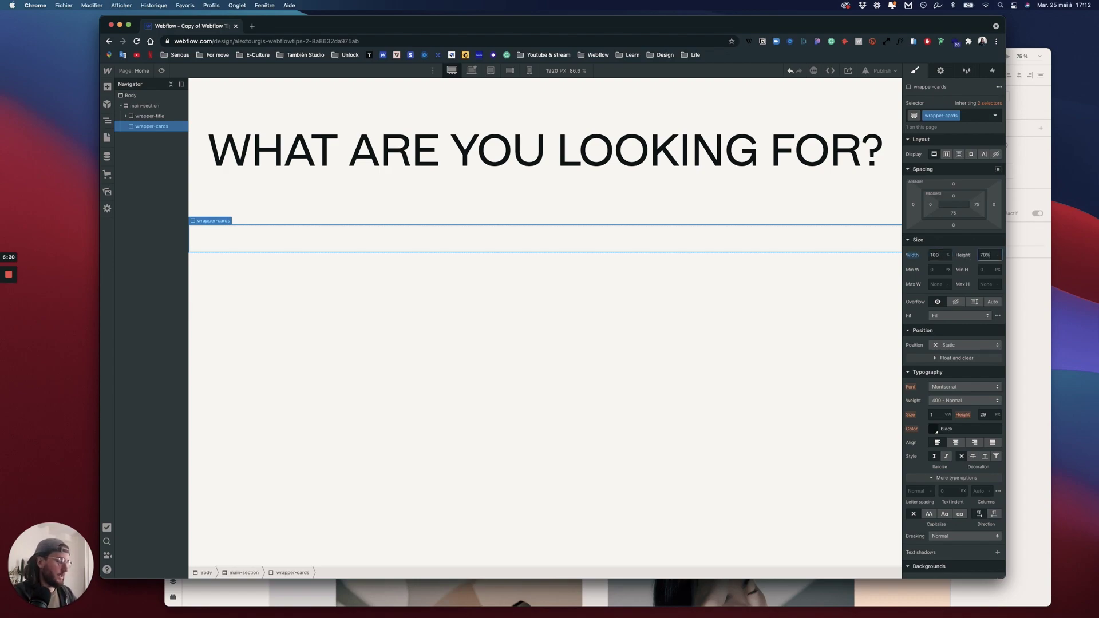
pyautogui.write('70%')
pyautogui.press('Return')
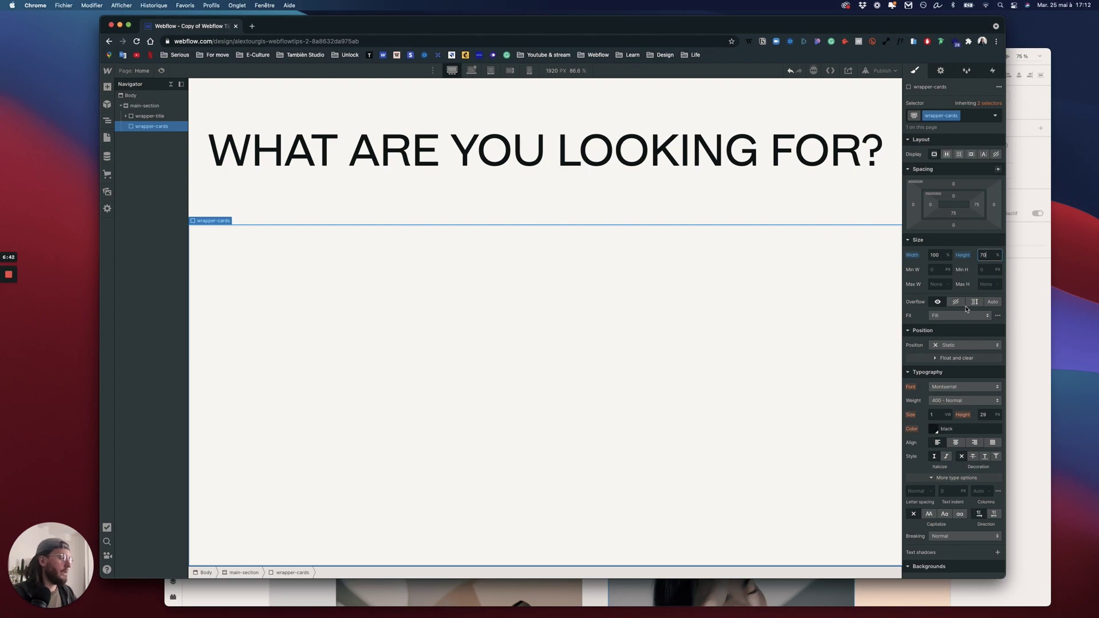
# Check the two panels in the XD mockup, and in Webflow add a div block inside wrapper-cards with the class card
pyautogui.click(1034, 292)
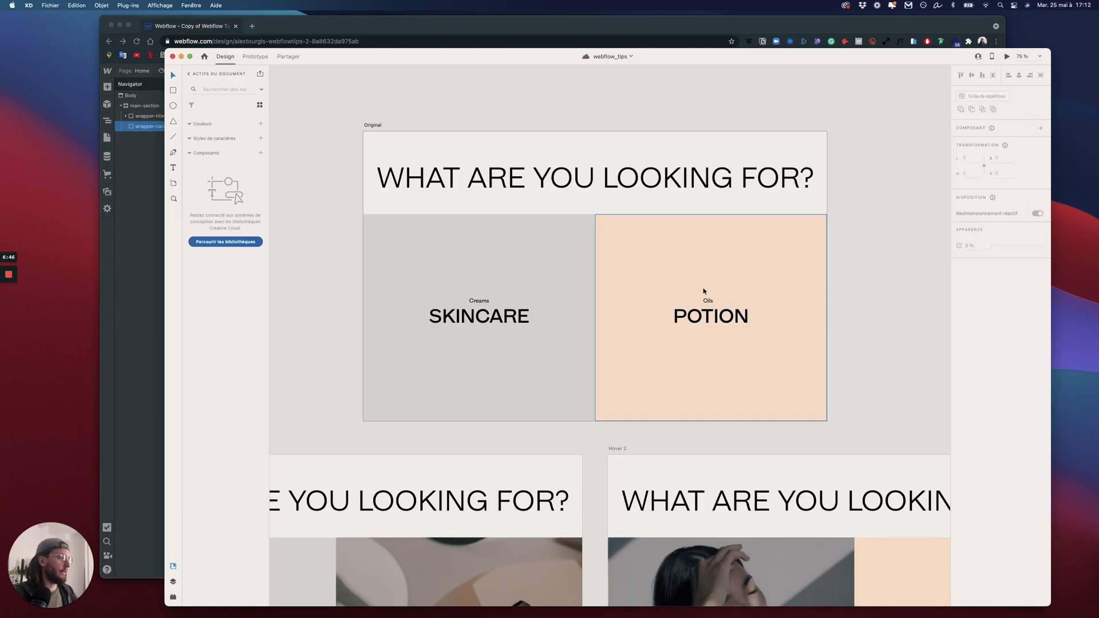
pyautogui.hotkey('ctrl', 'Up')
pyautogui.click(780, 424)
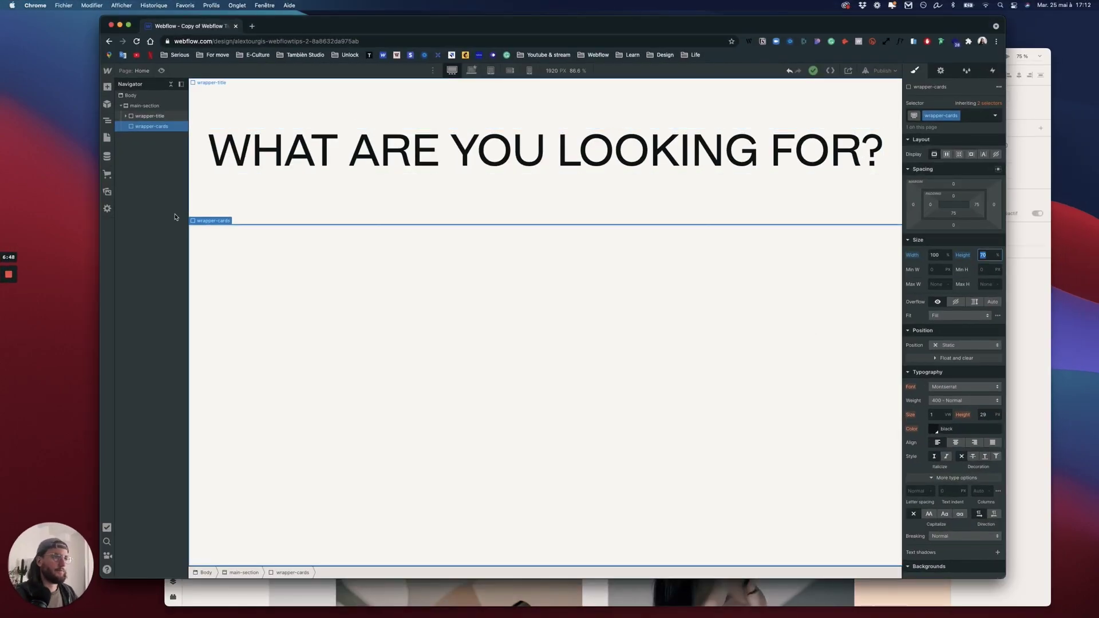
pyautogui.click(107, 86)
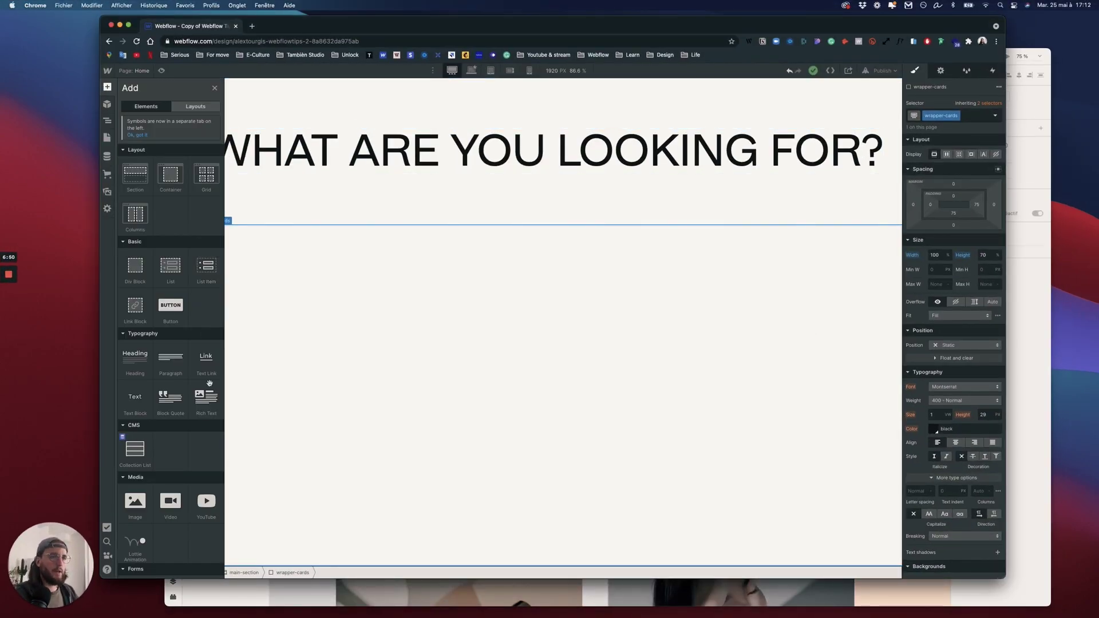
pyautogui.moveTo(133, 272); pyautogui.dragTo(372, 303)
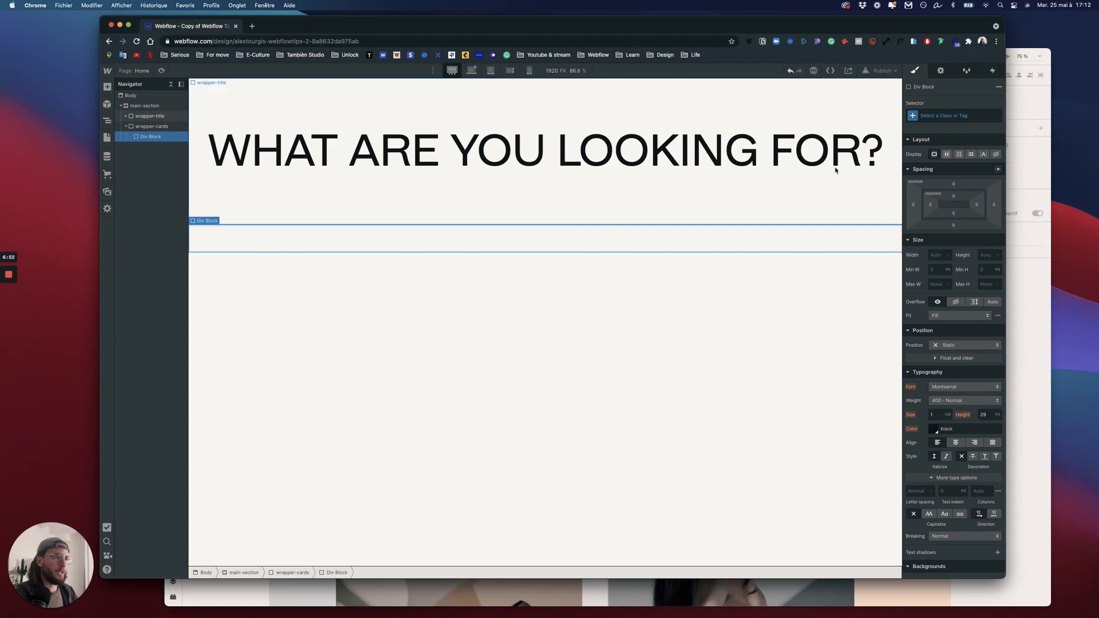
pyautogui.click(953, 116)
pyautogui.write('card')
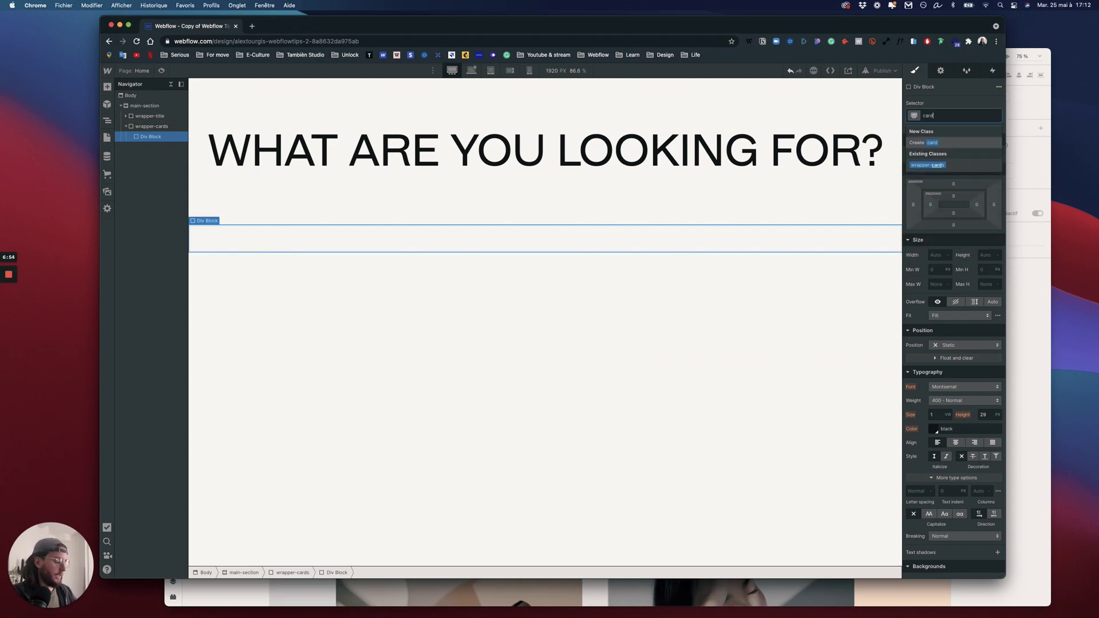
pyautogui.press('Return')
# Set the card to 50% width and 100% height
pyautogui.click(939, 256)
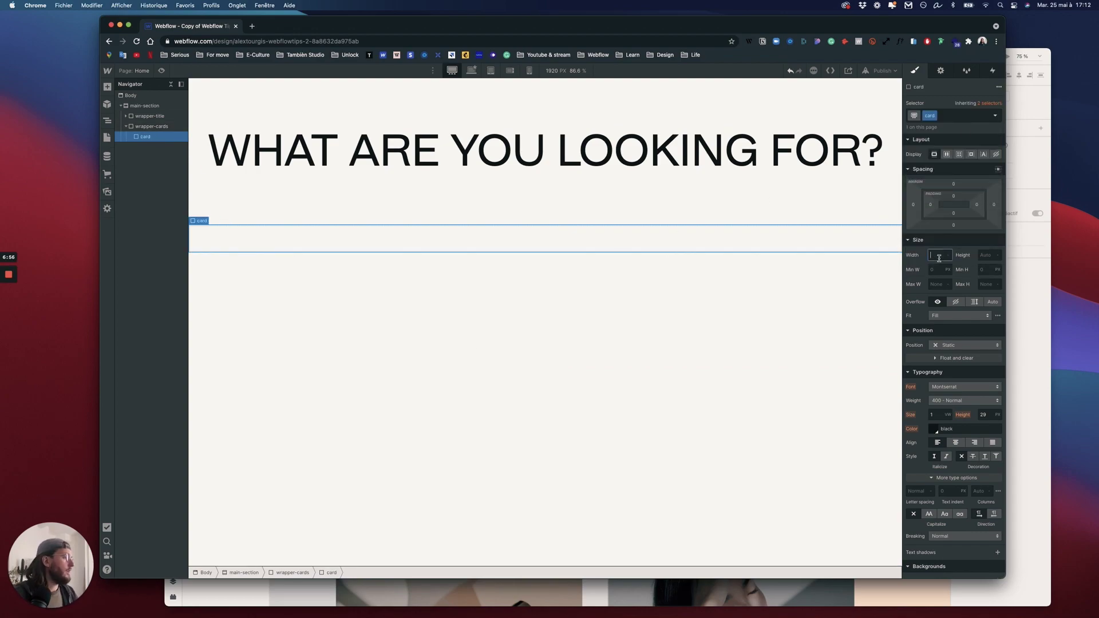
pyautogui.write('50%')
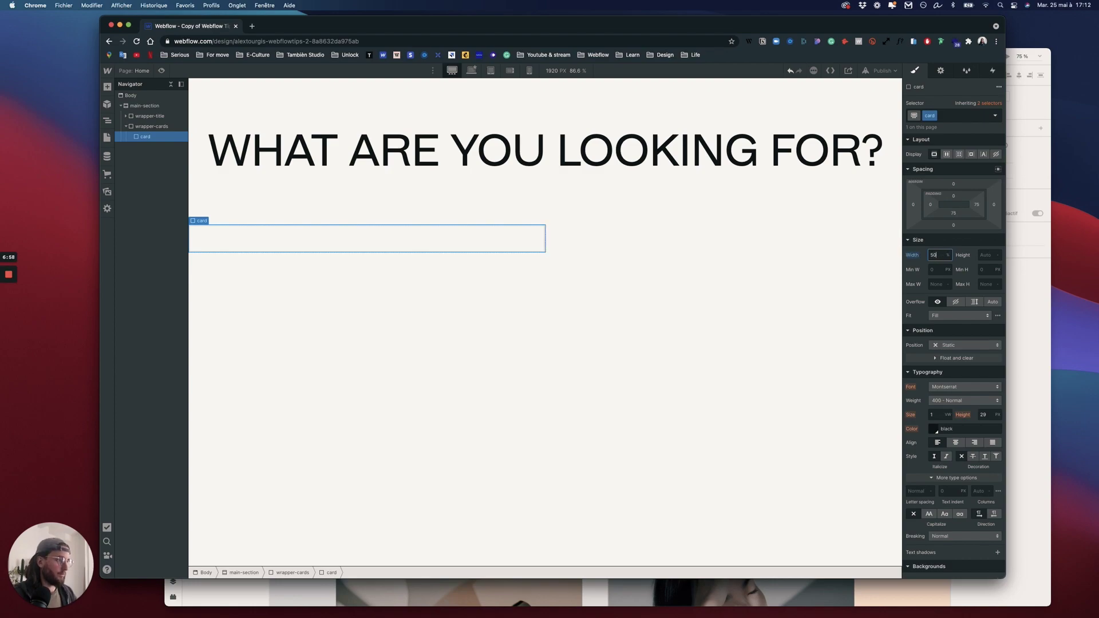
pyautogui.click(983, 256)
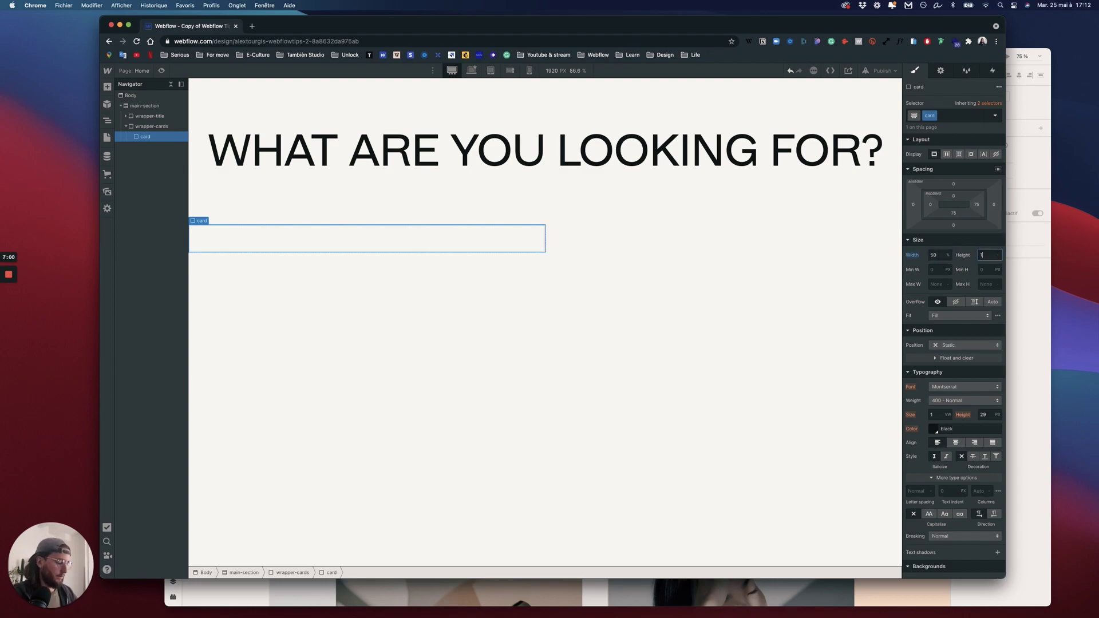
pyautogui.write('100%')
pyautogui.press('Return')
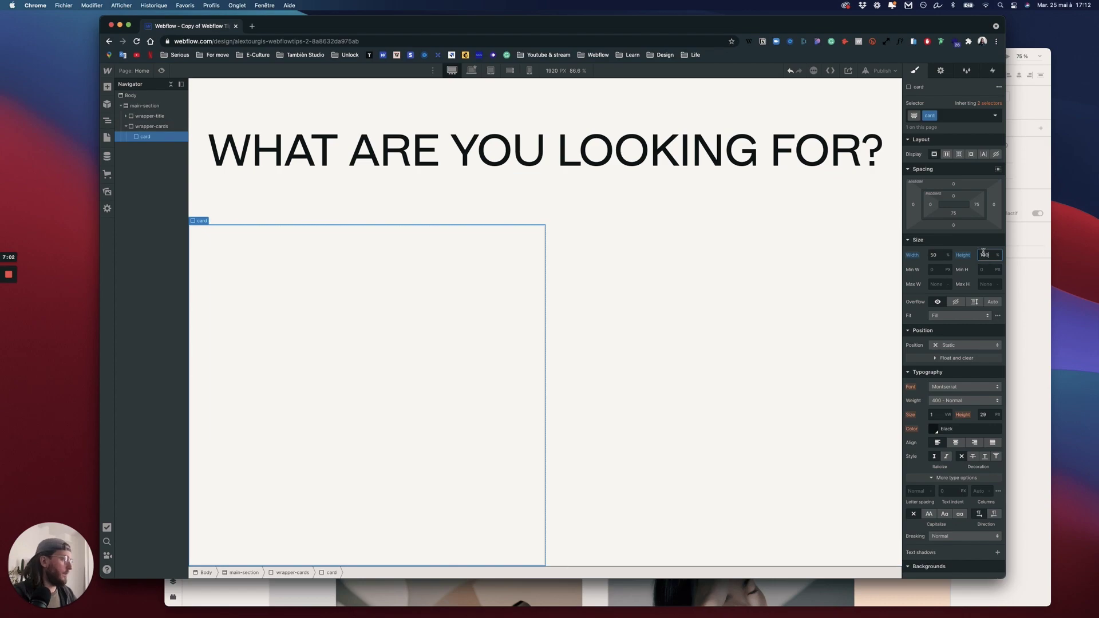
# Set the card's overflow to hidden
pyautogui.click(150, 128)
pyautogui.click(147, 137)
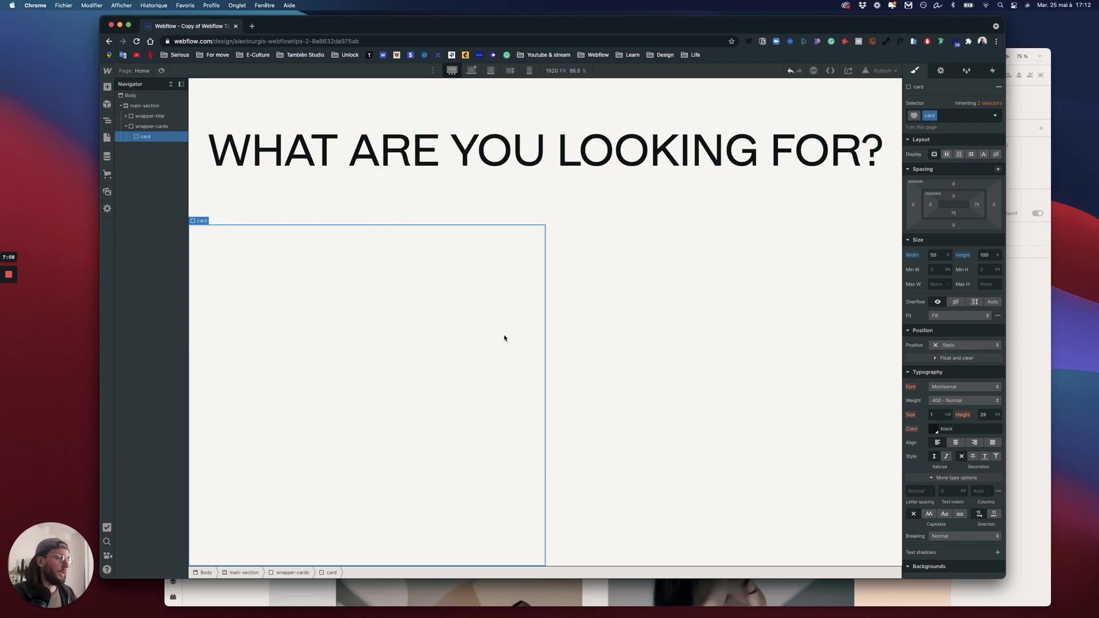
pyautogui.click(957, 302)
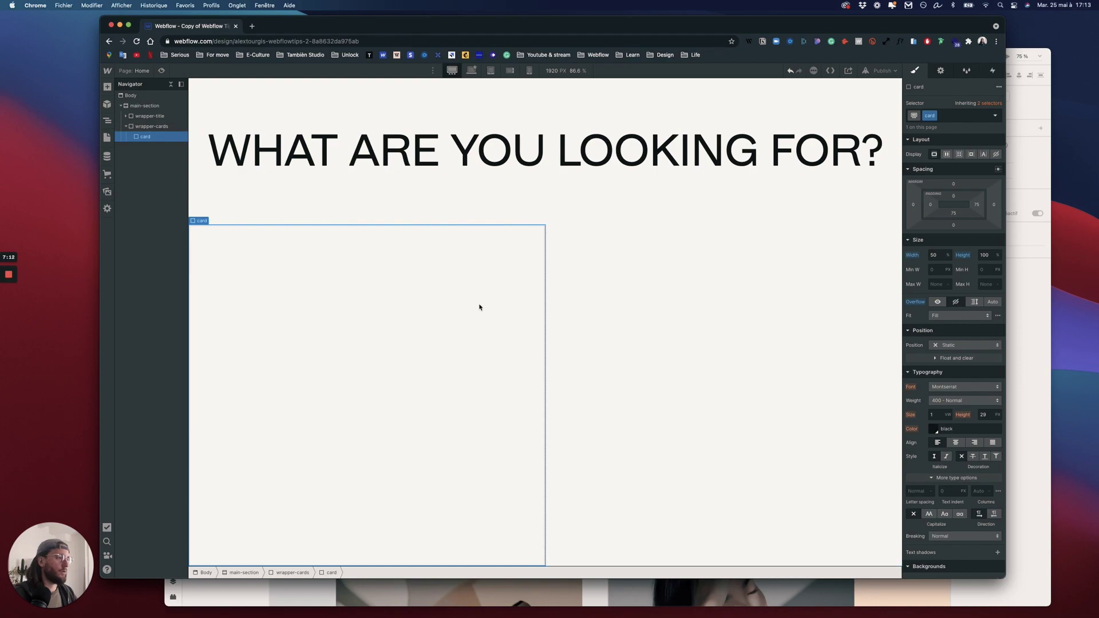
# Check the Skincare panel in the XD mockup, and in Webflow add an image with the class img-card inside the card
pyautogui.press('super+Tab')
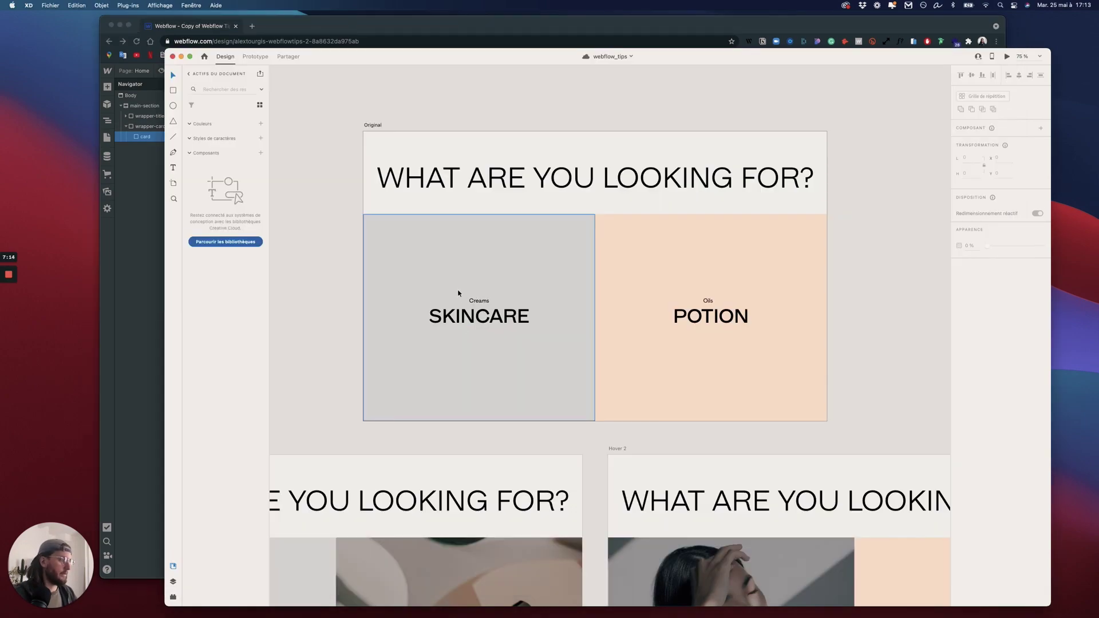
pyautogui.scroll(-1, 569, 361)
pyautogui.scroll(2, 565, 389)
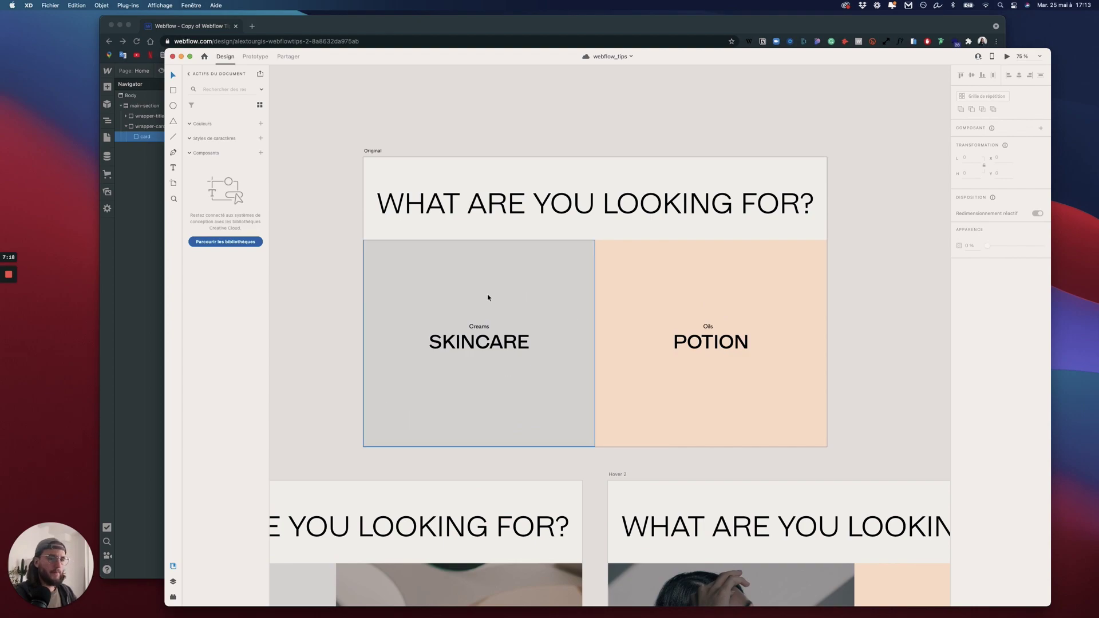
pyautogui.hotkey('ctrl', 'Up')
pyautogui.click(827, 373)
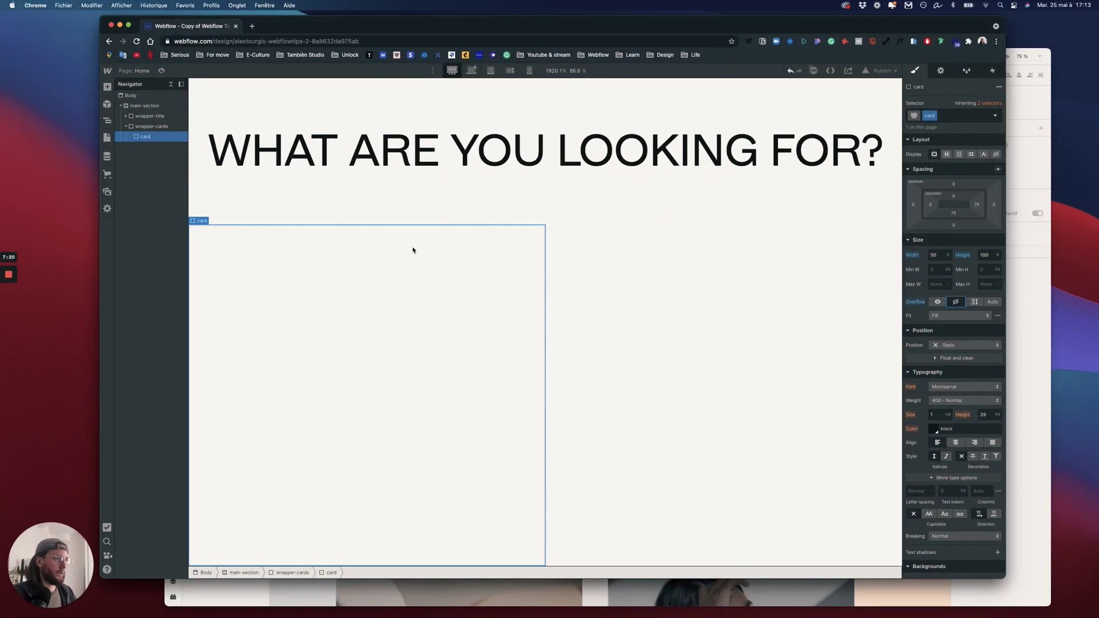
pyautogui.click(107, 87)
pyautogui.moveTo(135, 501); pyautogui.dragTo(148, 144)
pyautogui.click(148, 147)
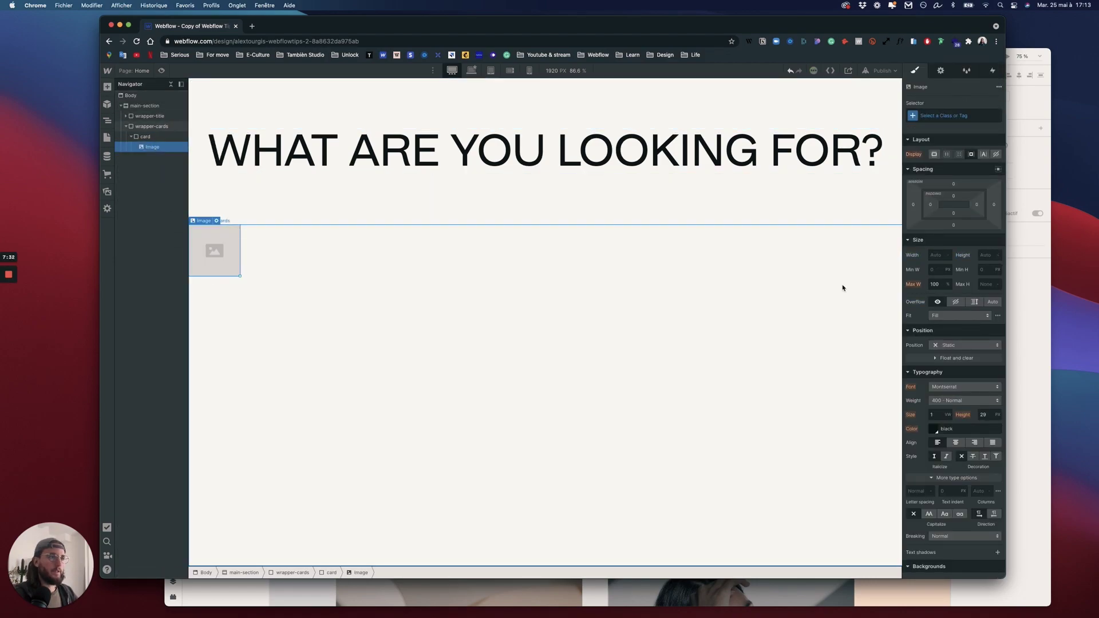
pyautogui.click(941, 115)
pyautogui.write('img-card')
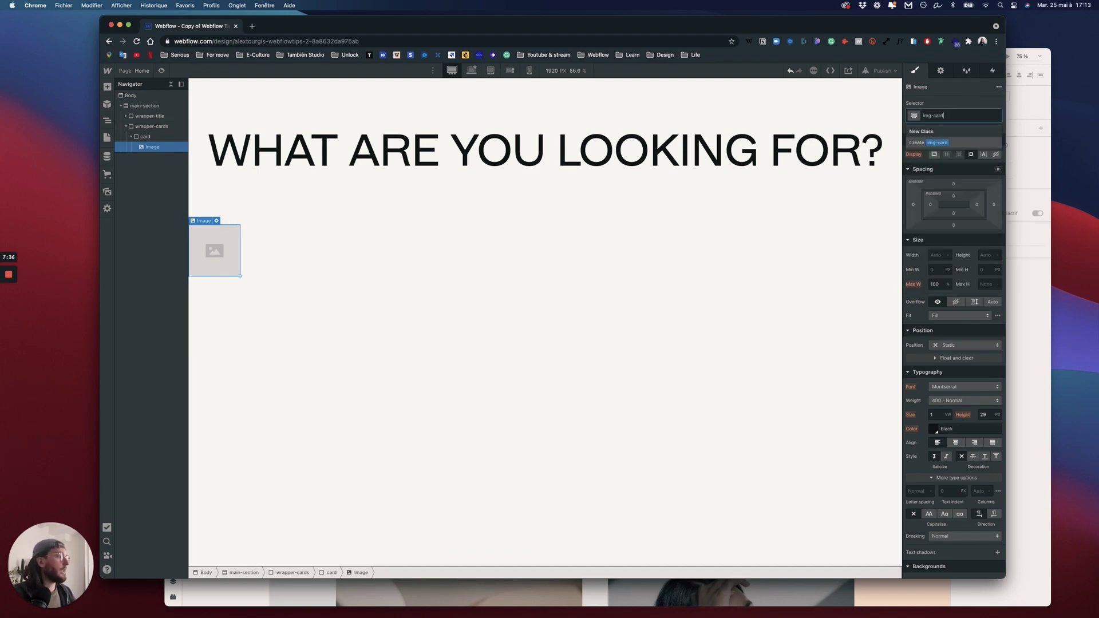
pyautogui.press('Return')
# Set img-card to 100% width and 100% height
pyautogui.write('100%')
pyautogui.press('Return')
pyautogui.click(988, 256)
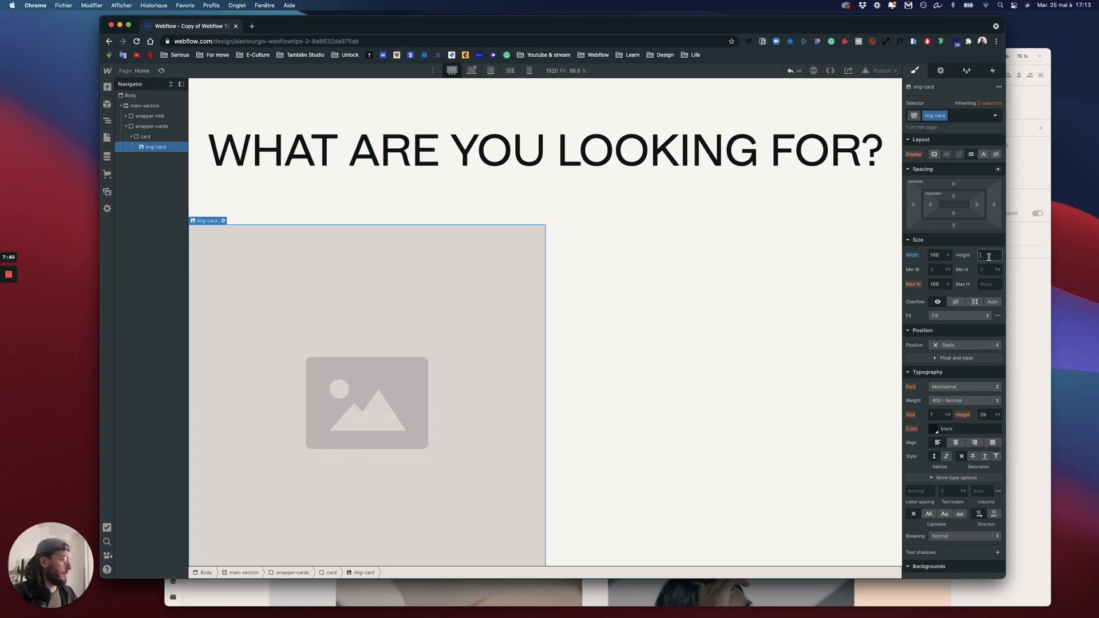
pyautogui.write('100%')
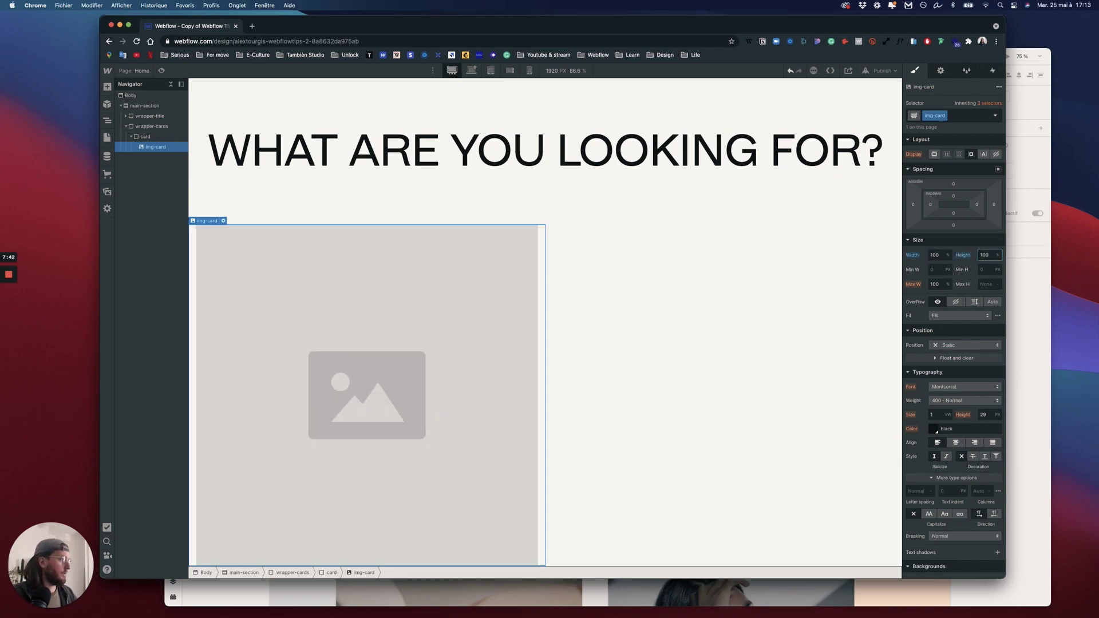
# Try the Cover fit on the img-card placeholder, and undo it
pyautogui.click(959, 315)
pyautogui.click(953, 336)
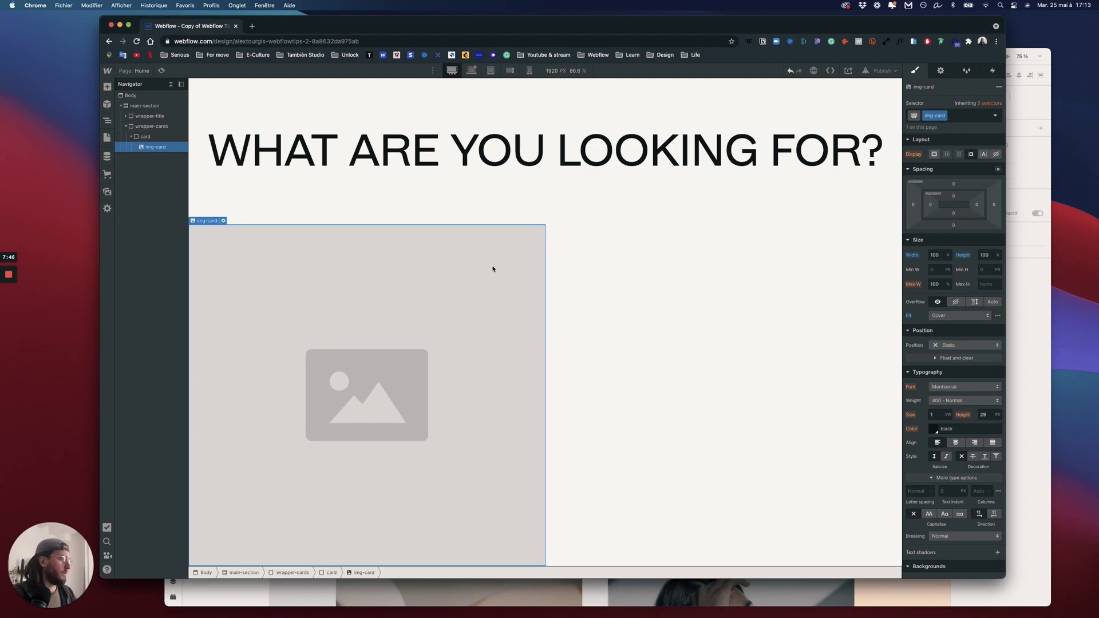
pyautogui.press('super+z')
# Assign the photo of the woman in the white shirt from the assets to img-card
pyautogui.click(223, 221)
pyautogui.click(241, 265)
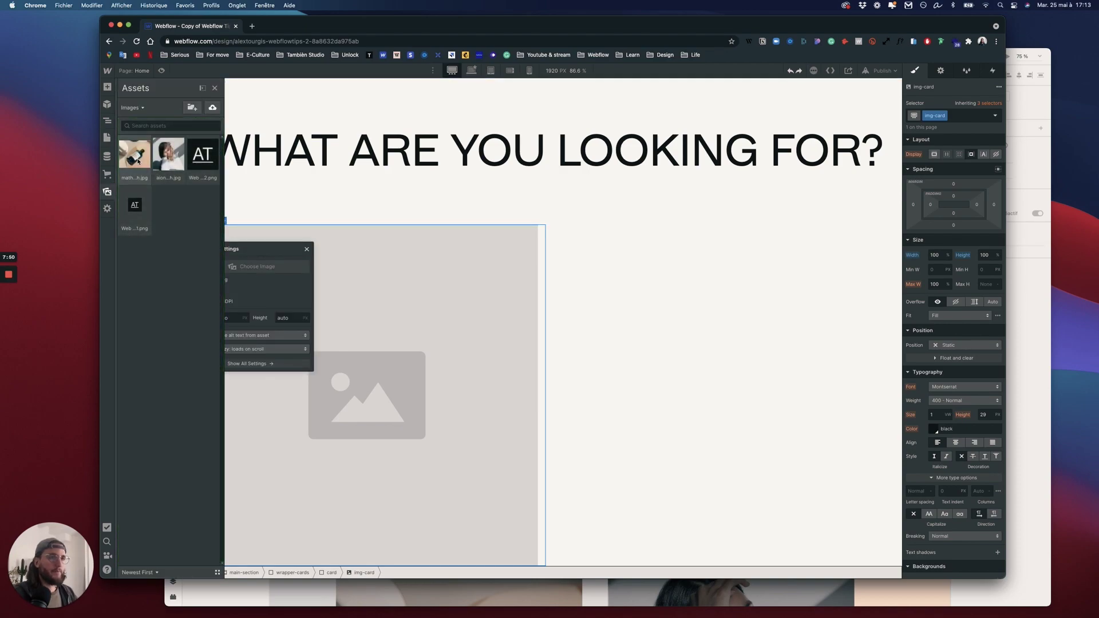
pyautogui.click(175, 162)
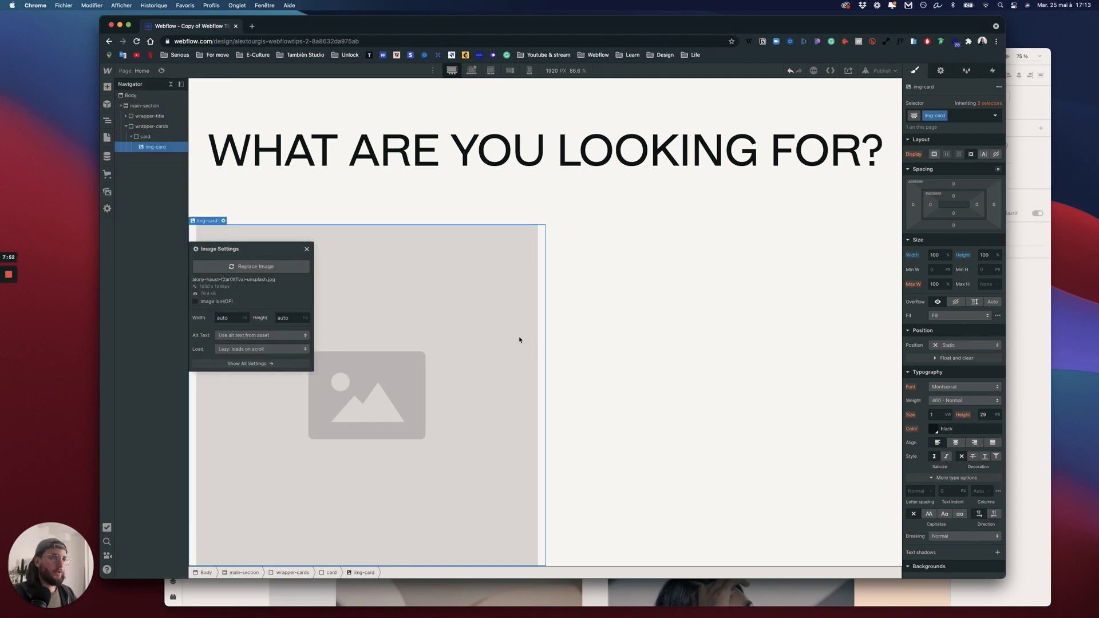
pyautogui.click(306, 250)
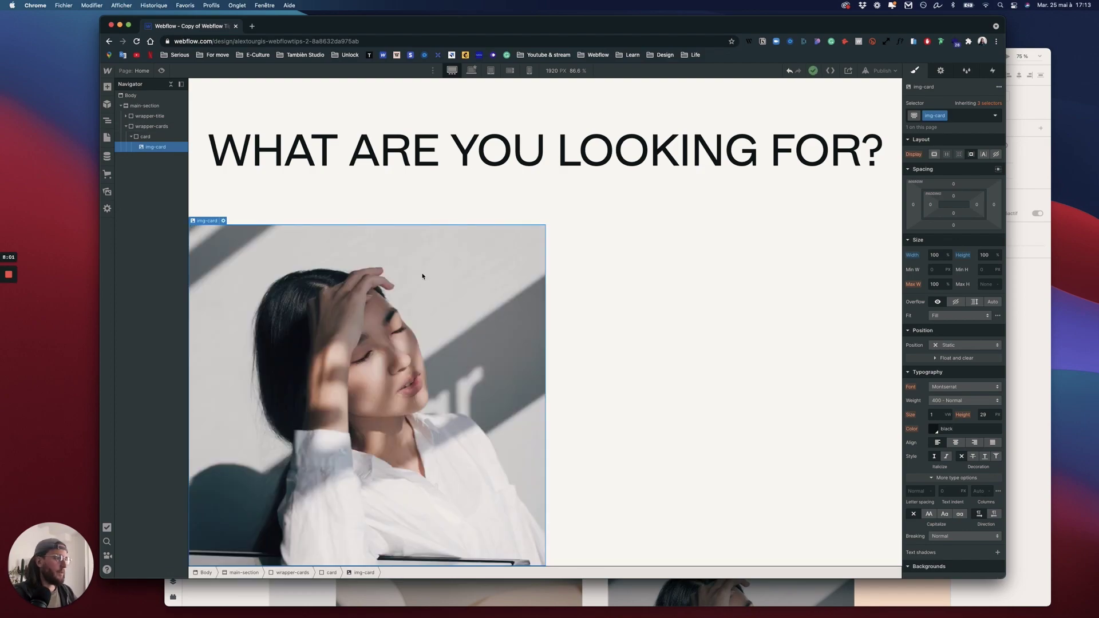
# Set img-card's fit to Cover, and resize the browser window to check how the photo adapts
pyautogui.click(950, 315)
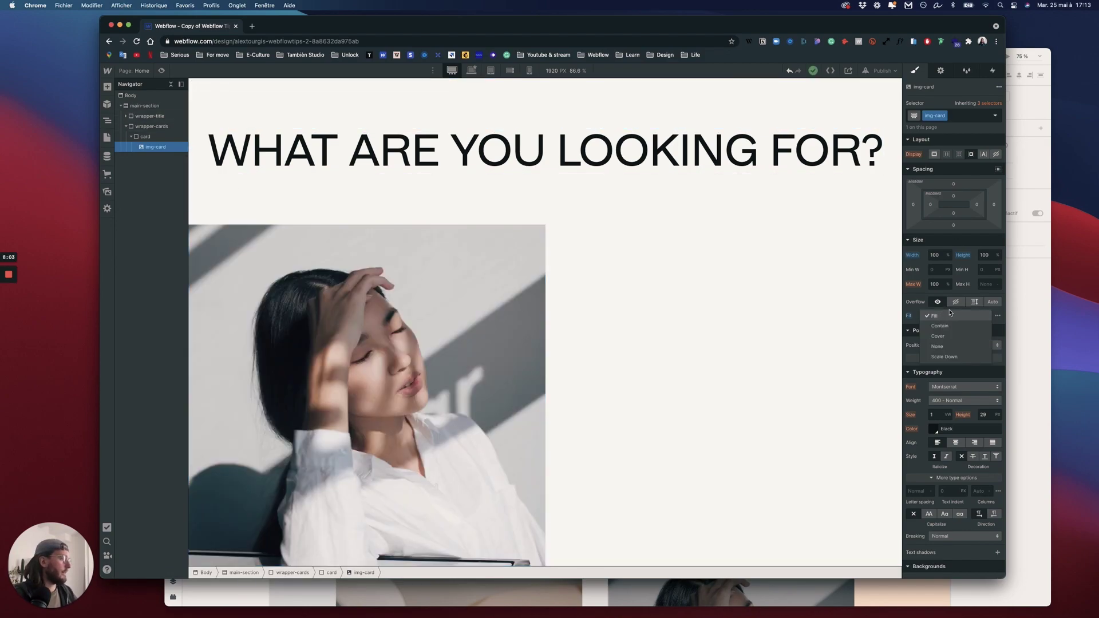
pyautogui.click(939, 336)
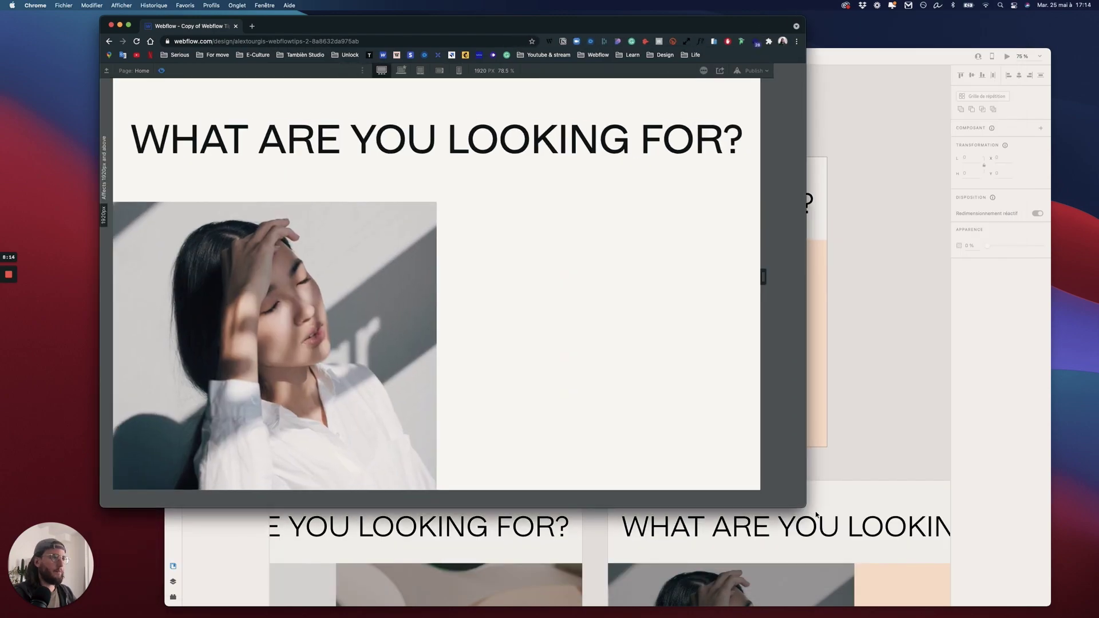
pyautogui.moveTo(816, 514); pyautogui.dragTo(986, 584)
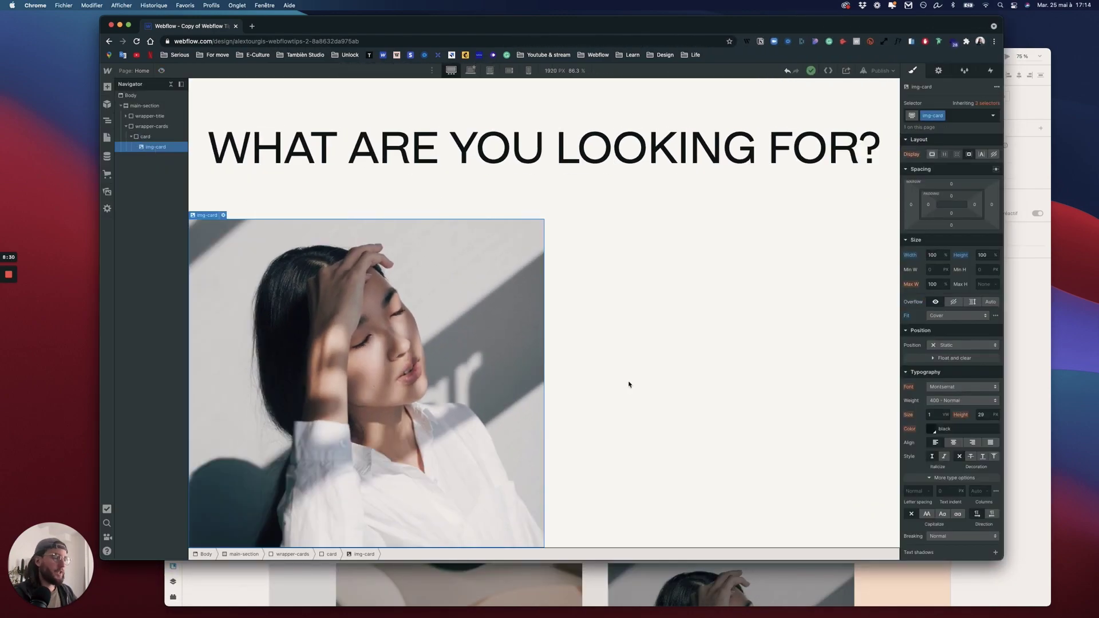
# Switch to the XD mockup and examine the layers of the Skincare panel on the Original artboard, undoing any shift
pyautogui.hotkey('ctrl', 'Up')
pyautogui.click(802, 273)
pyautogui.click(552, 406)
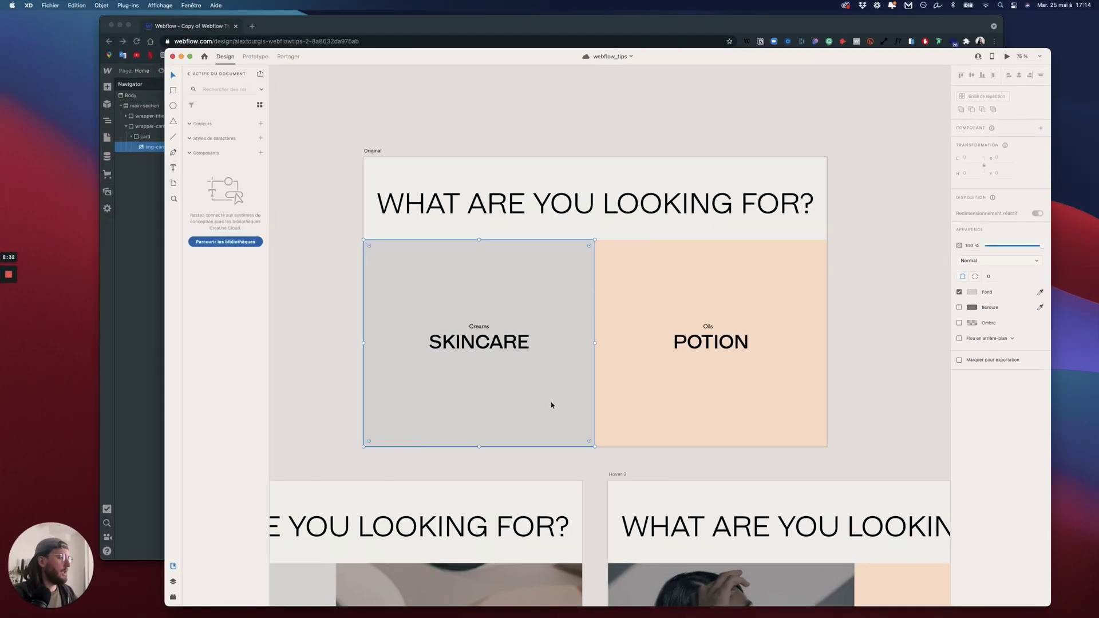
pyautogui.moveTo(526, 312); pyautogui.dragTo(500, 317)
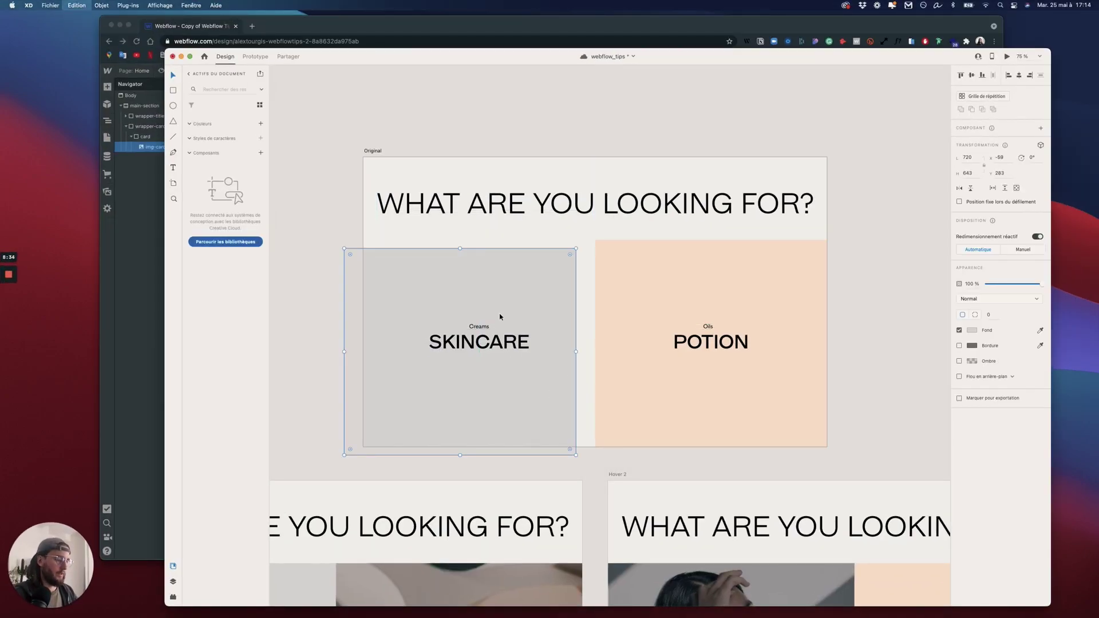
pyautogui.press('super+z')
pyautogui.scroll(-2, 498, 366)
pyautogui.moveTo(486, 265); pyautogui.dragTo(478, 304)
pyautogui.click(490, 327)
pyautogui.scroll(-2, 535, 309)
pyautogui.hotkey('ctrl', 'Up')
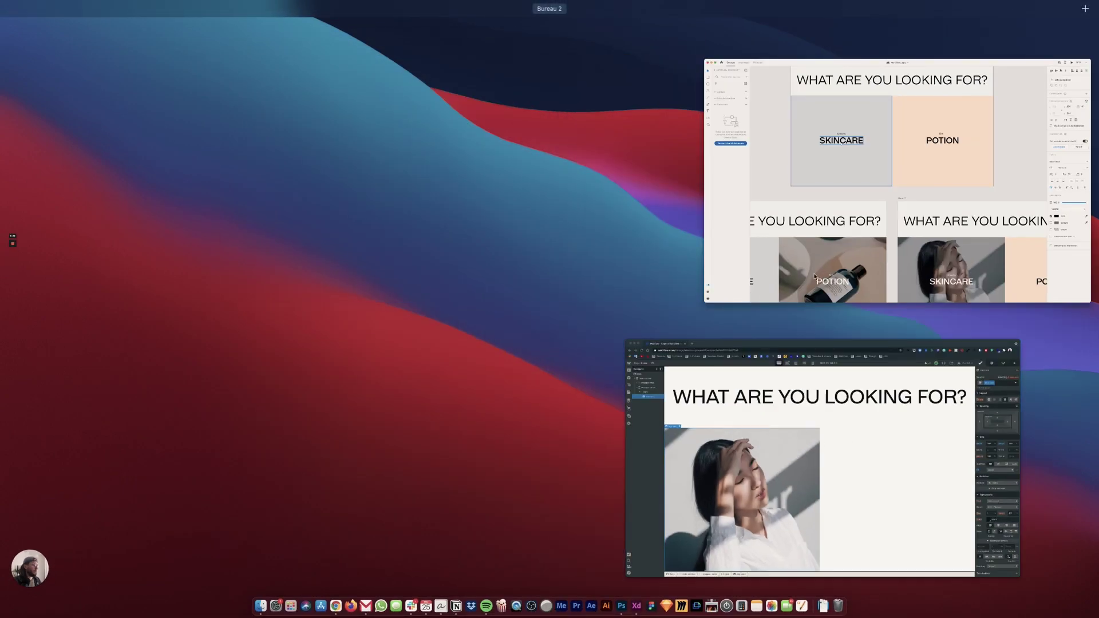
pyautogui.click(842, 215)
# Examine the dark overlay above the Skincare photo on the Hover 2 artboard, and undo its displacement
pyautogui.scroll(-3, 685, 410)
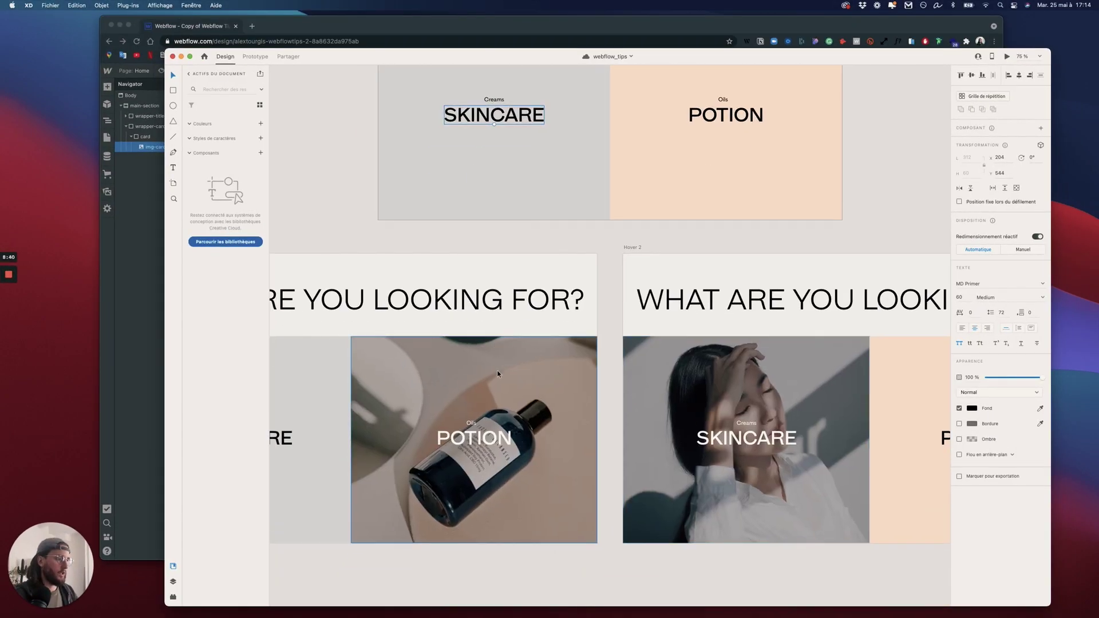
pyautogui.click(777, 387)
pyautogui.moveTo(780, 380); pyautogui.dragTo(786, 419)
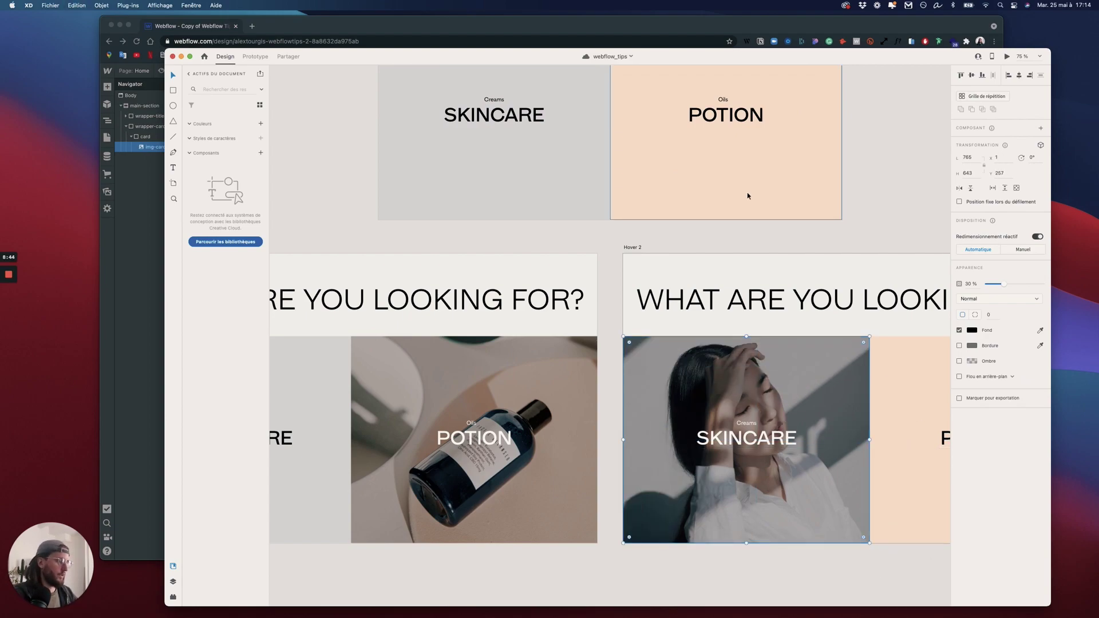
pyautogui.moveTo(697, 367); pyautogui.dragTo(797, 540)
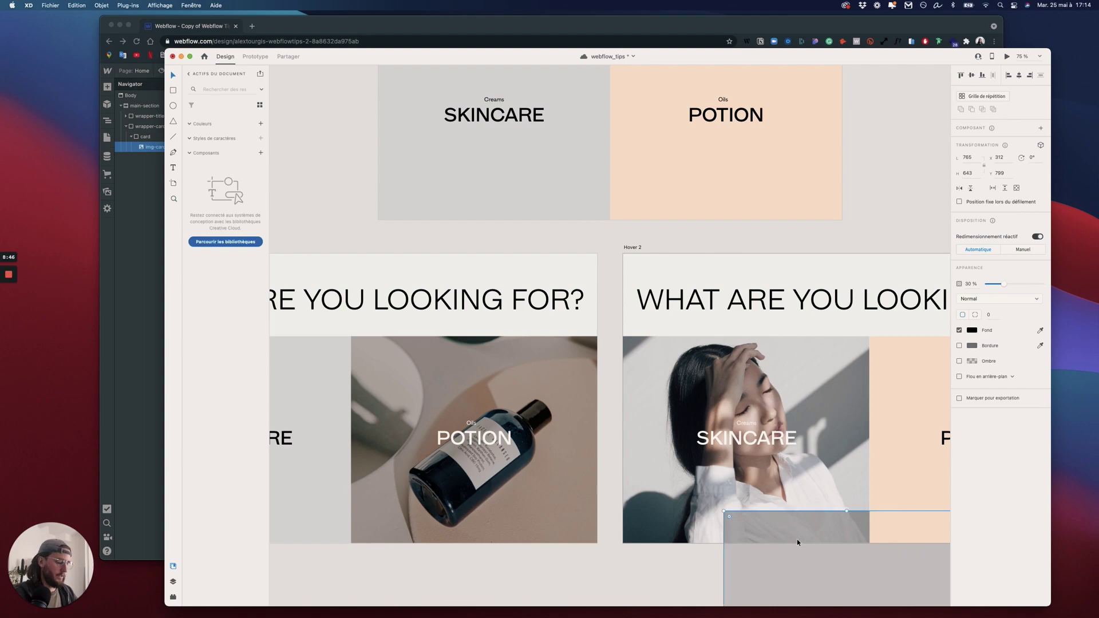
pyautogui.press('super+z')
# Switch to Webflow and add a div block with the class mask above img-card inside the card
pyautogui.hotkey('ctrl', 'Up')
pyautogui.click(637, 467)
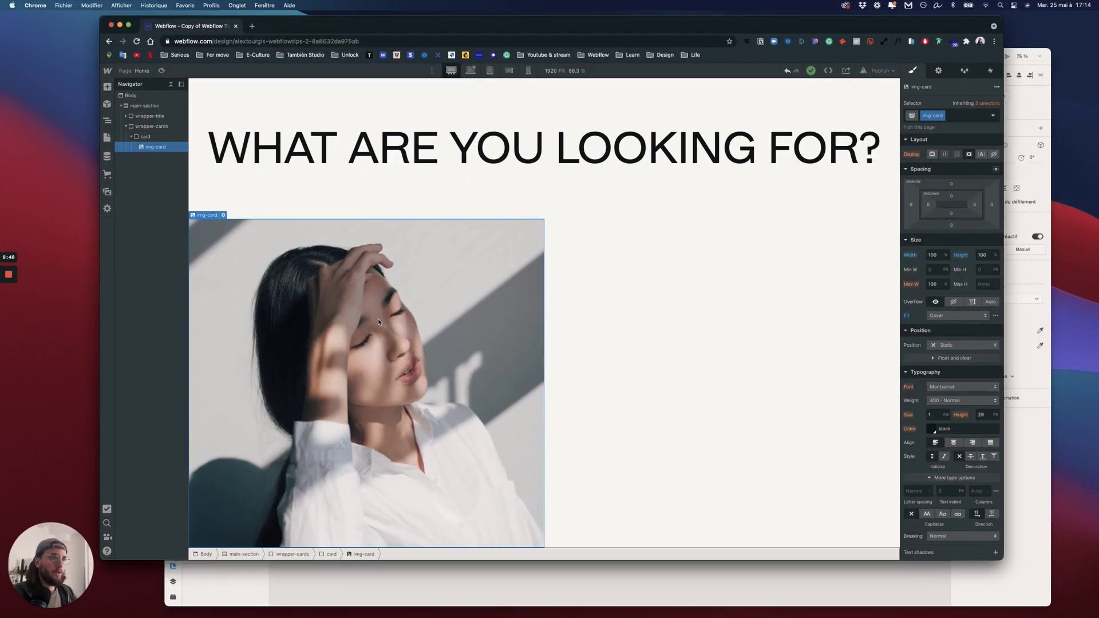
pyautogui.click(107, 87)
pyautogui.moveTo(132, 274); pyautogui.dragTo(330, 266)
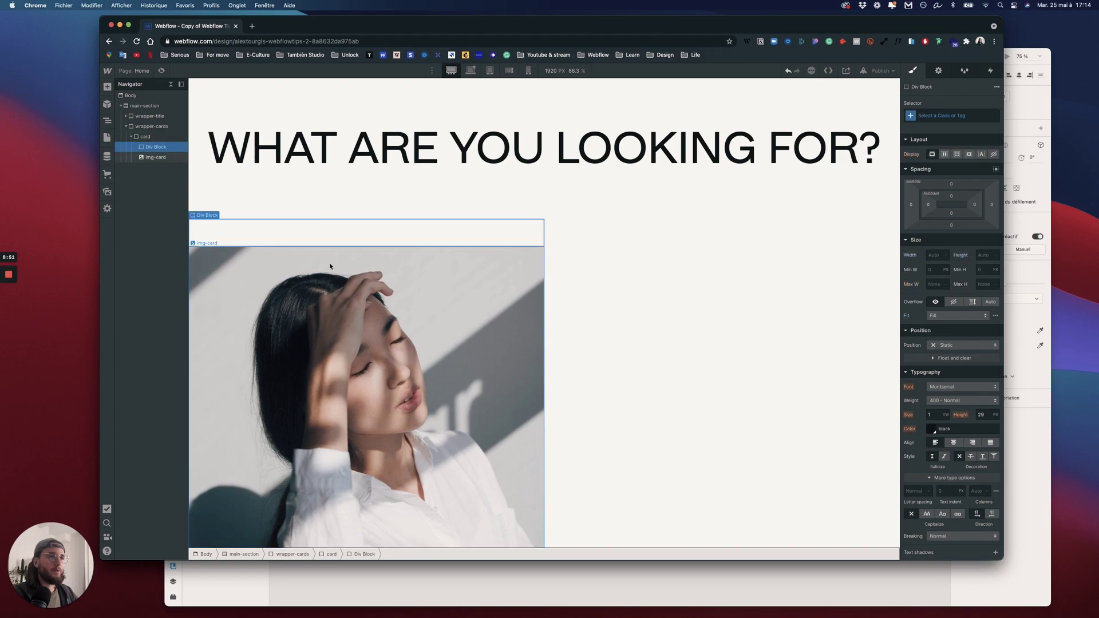
pyautogui.click(153, 158)
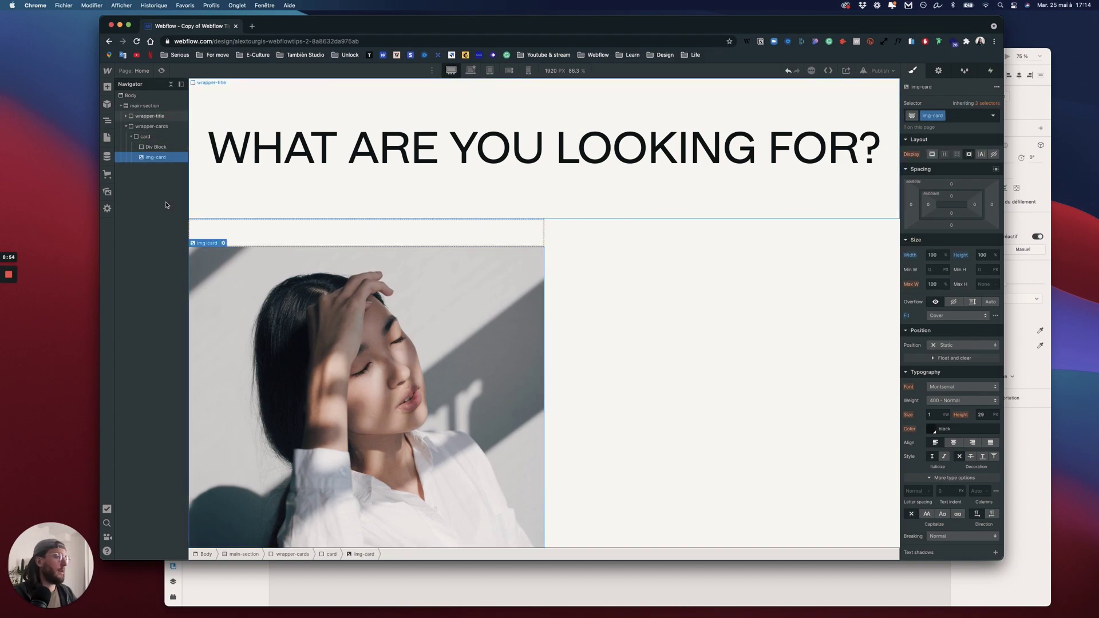
pyautogui.click(159, 148)
pyautogui.click(961, 114)
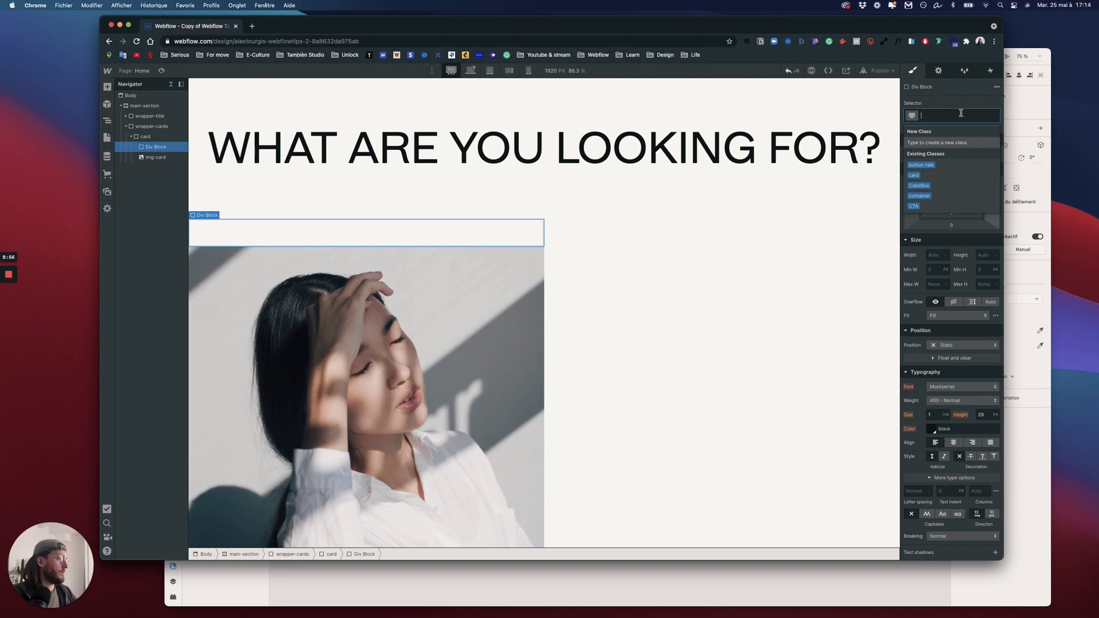
pyautogui.write('mask')
pyautogui.press('Return')
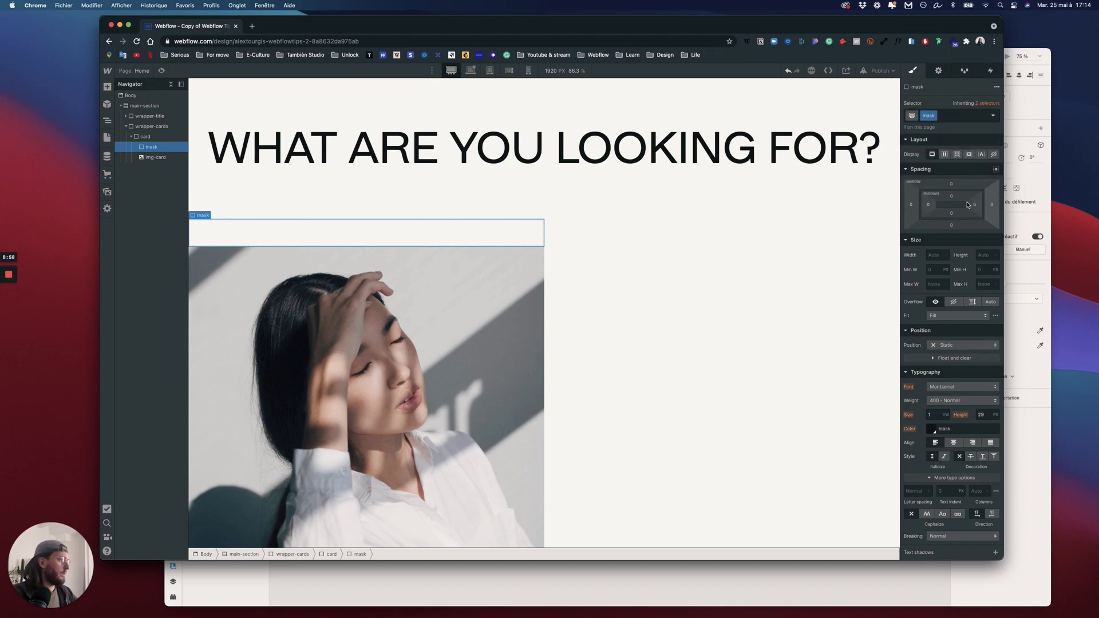
# Set the mask's position to Absolute with 0% offsets on all four sides
pyautogui.click(963, 346)
pyautogui.click(957, 364)
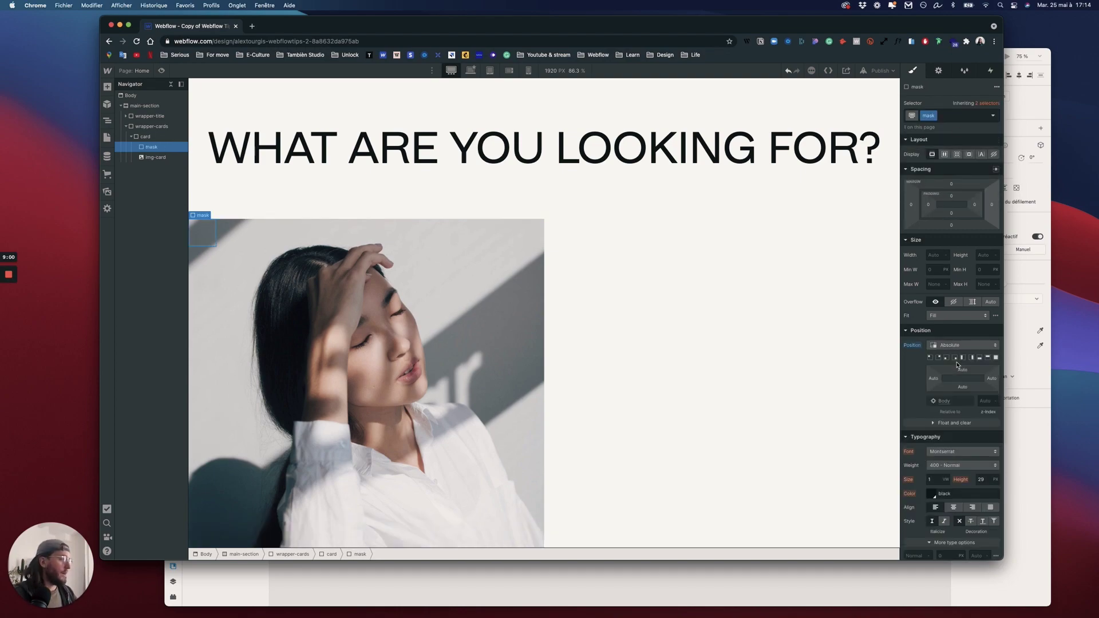
pyautogui.click(995, 357)
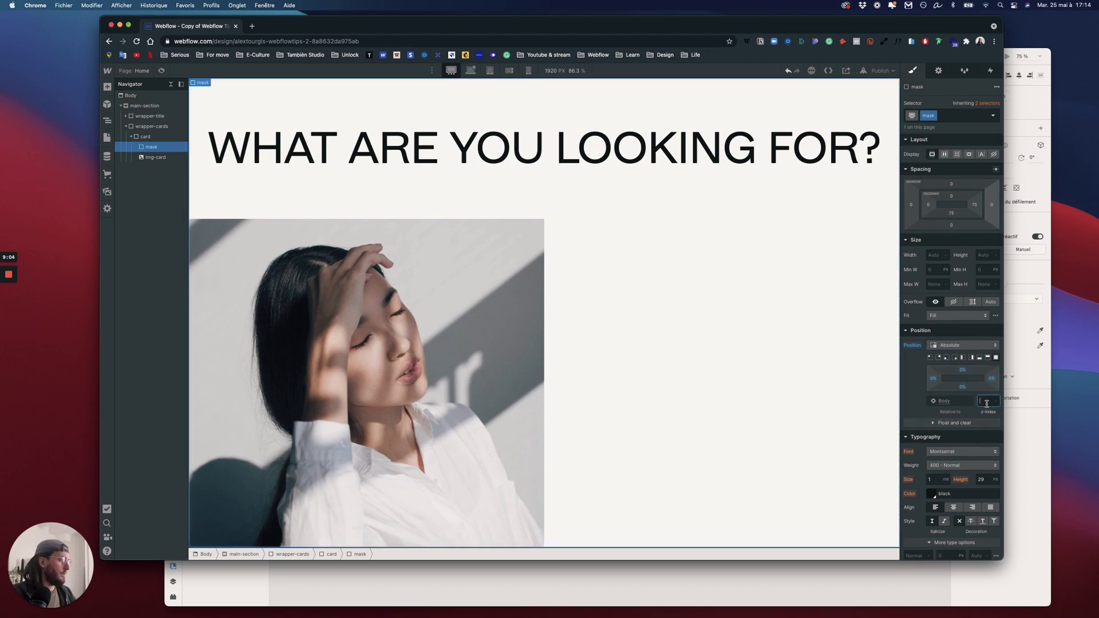
# Set the mask's background color to the black swatch
pyautogui.scroll(-3, 950, 446)
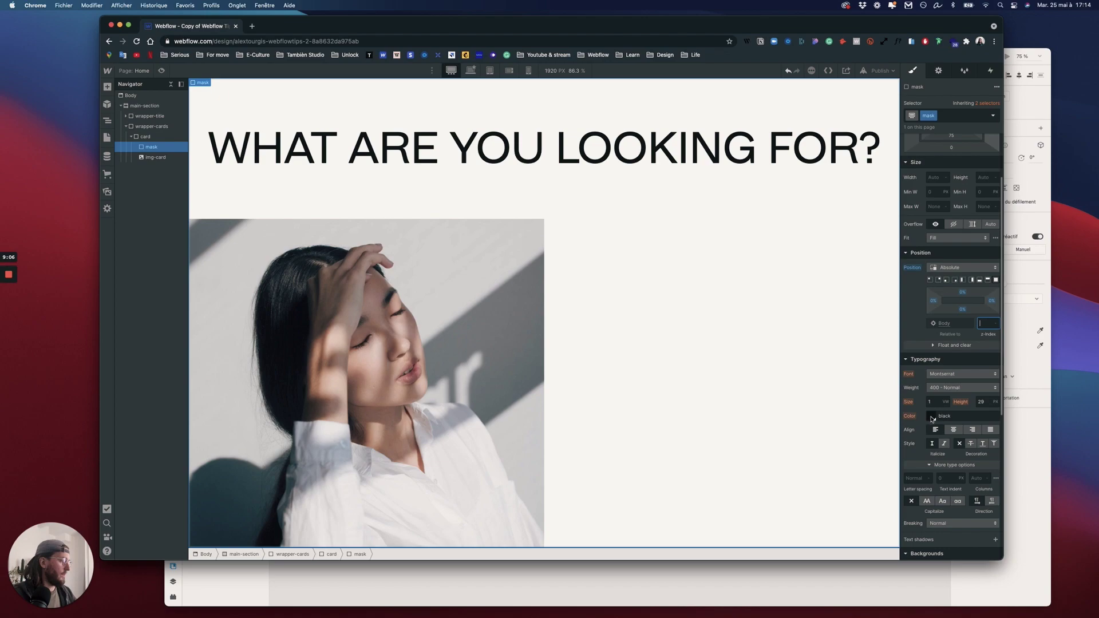
pyautogui.scroll(-2, 937, 458)
pyautogui.click(931, 522)
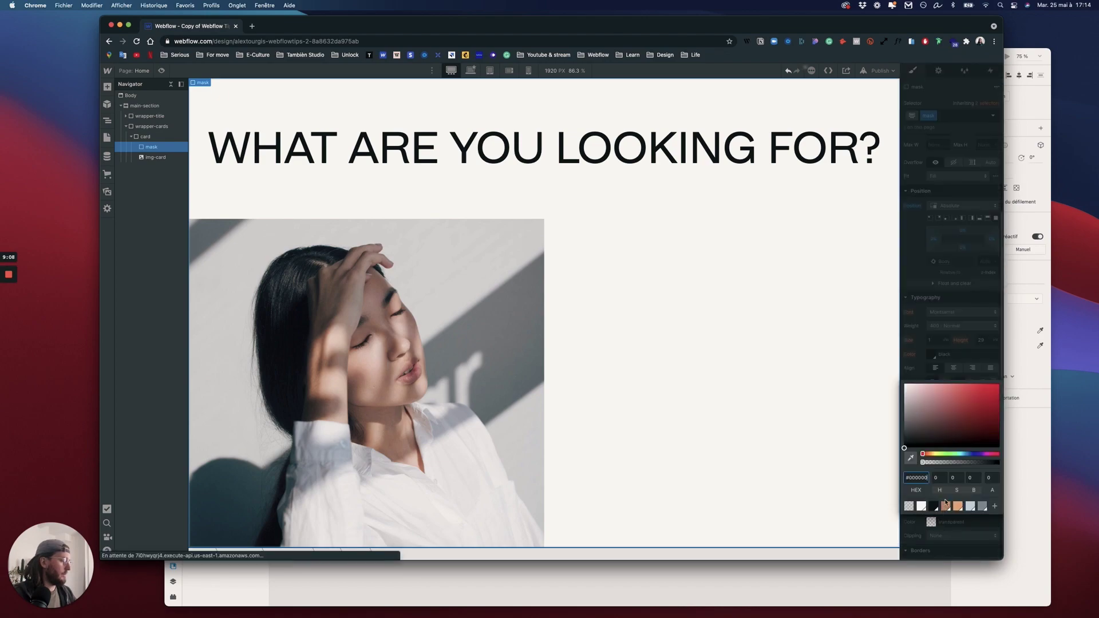
pyautogui.click(933, 488)
pyautogui.click(971, 297)
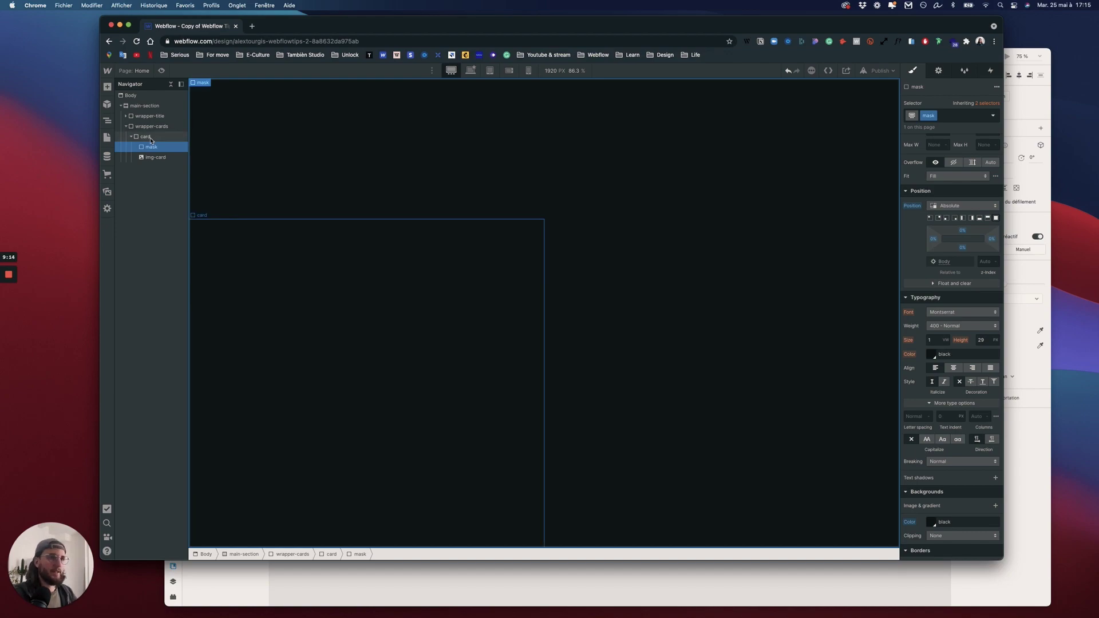
# Set the card's position to Relative so it contains the mask
pyautogui.scroll(3, 952, 324)
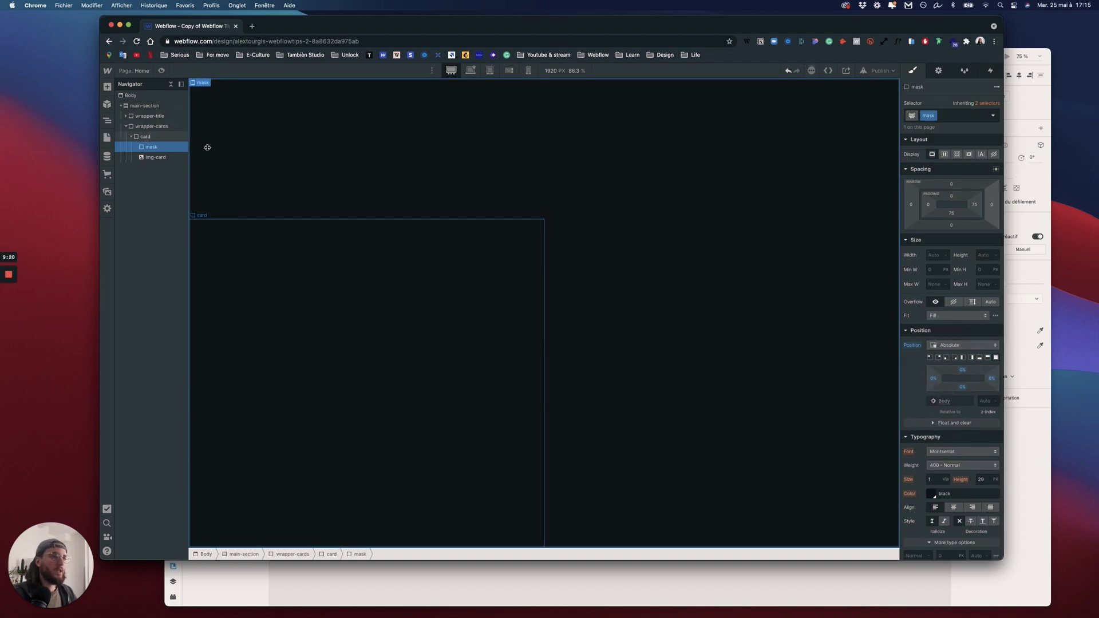
pyautogui.click(145, 137)
pyautogui.click(942, 349)
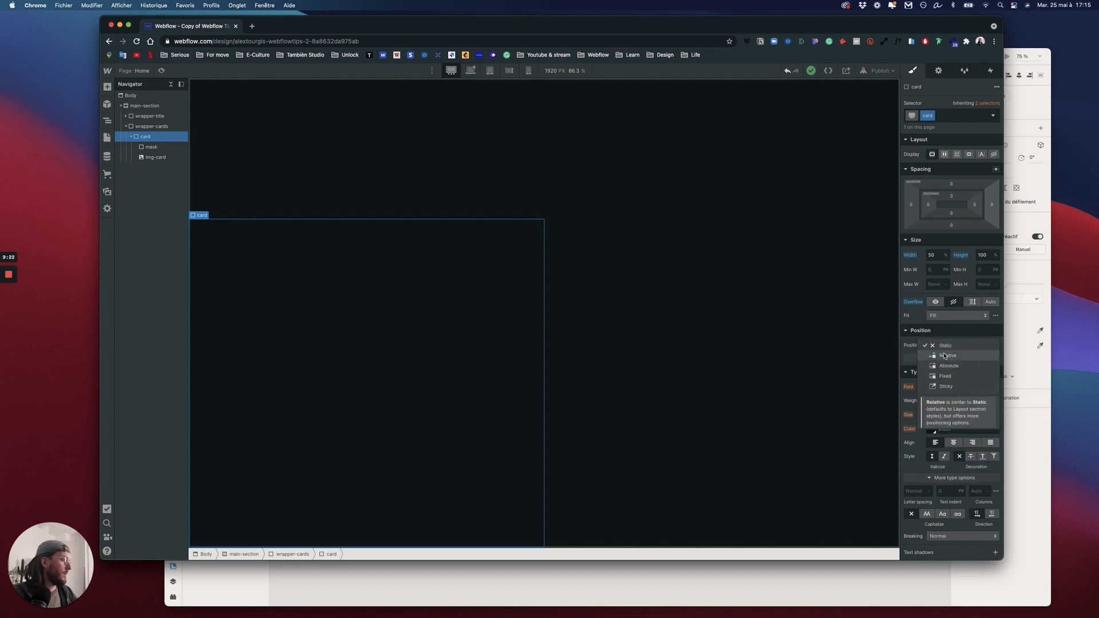
pyautogui.click(953, 373)
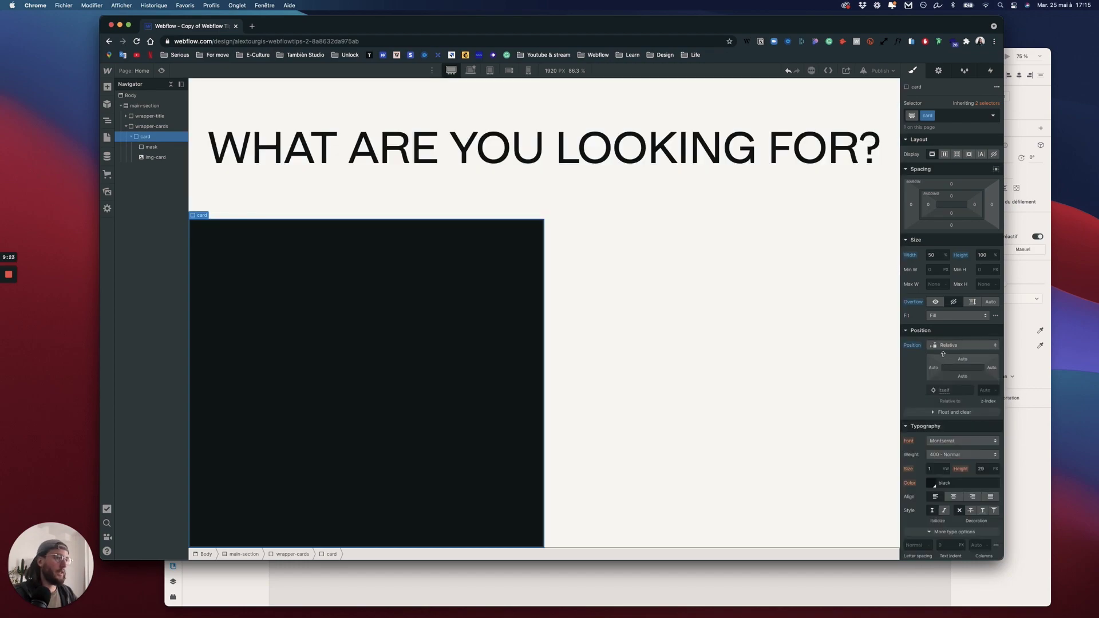
# Set the mask's z-index to 2, and give img-card a Relative position with a z-index of 1
pyautogui.click(153, 147)
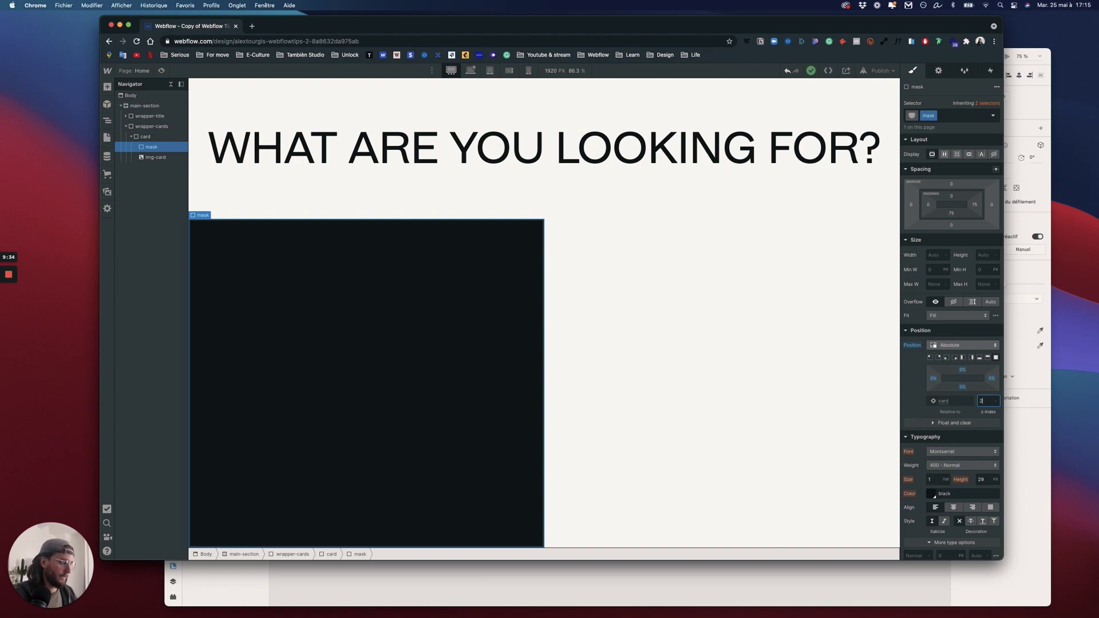
pyautogui.click(152, 157)
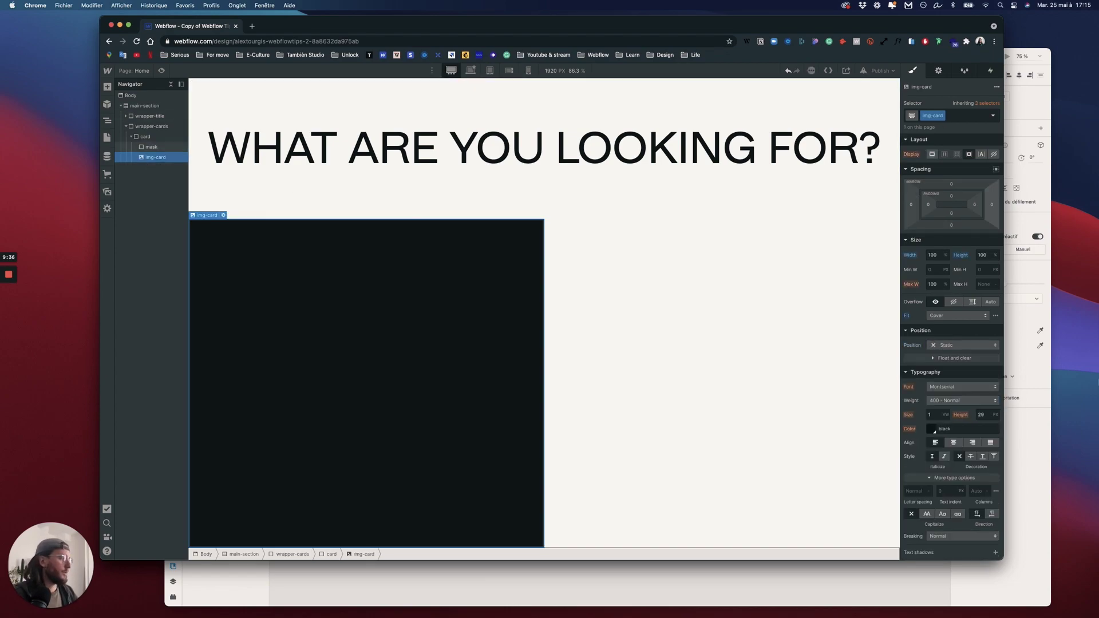
pyautogui.click(953, 346)
pyautogui.click(950, 355)
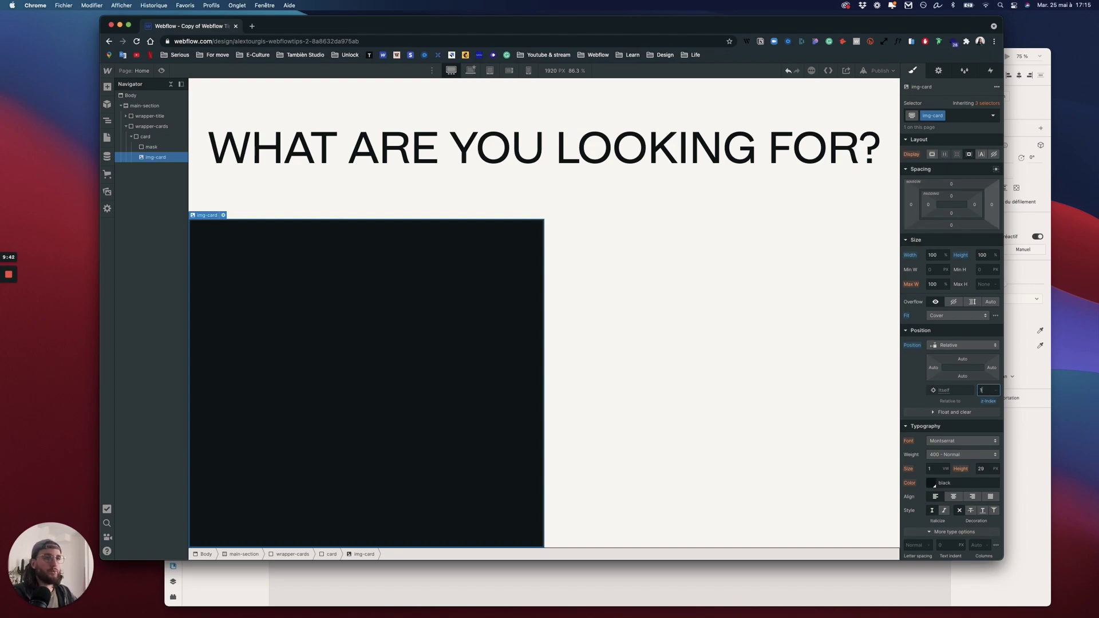
# Lower the mask's opacity to 30%, comparing it with the darkened photo in the XD mockup
pyautogui.click(163, 148)
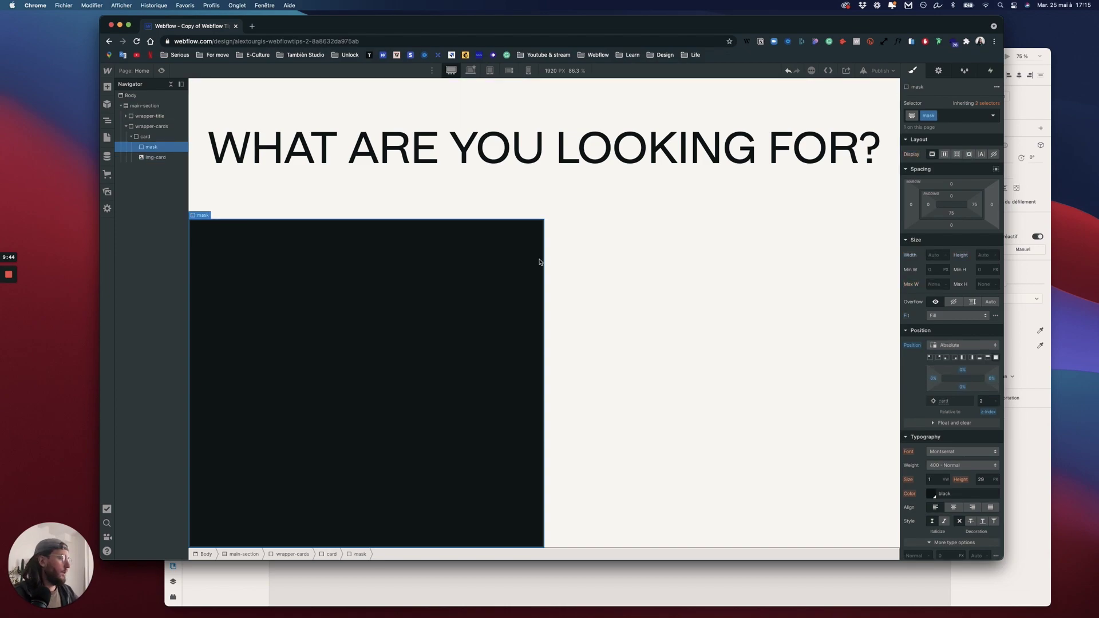
pyautogui.scroll(-5, 968, 492)
pyautogui.scroll(-5, 968, 500)
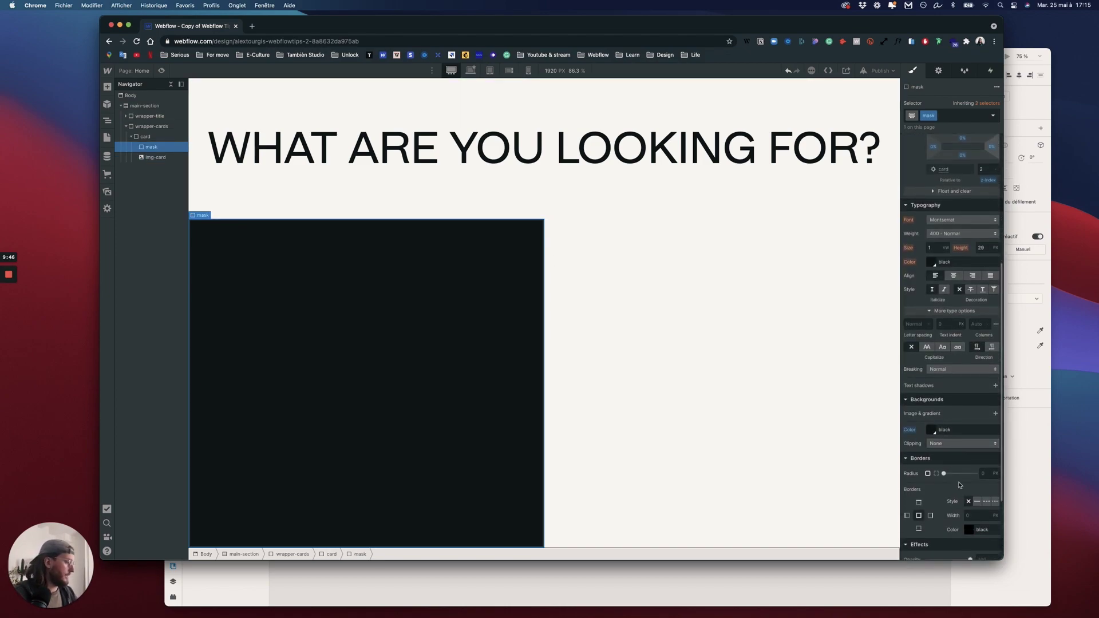
pyautogui.moveTo(971, 481); pyautogui.dragTo(938, 482)
pyautogui.hotkey('ctrl', 'Up')
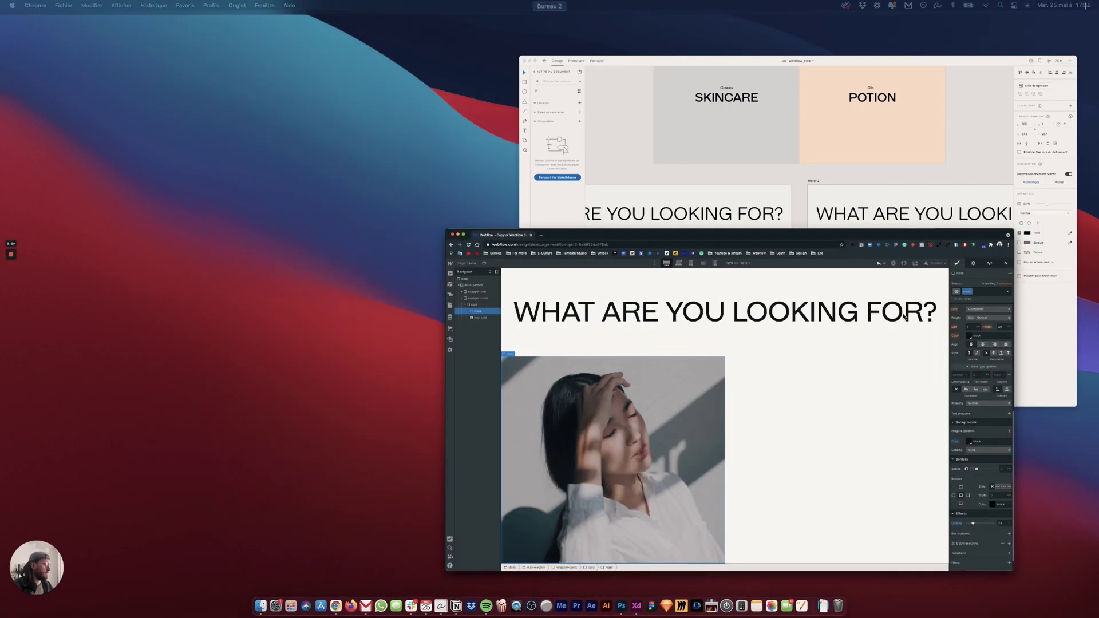
pyautogui.click(793, 361)
pyautogui.hotkey('ctrl', 'Up')
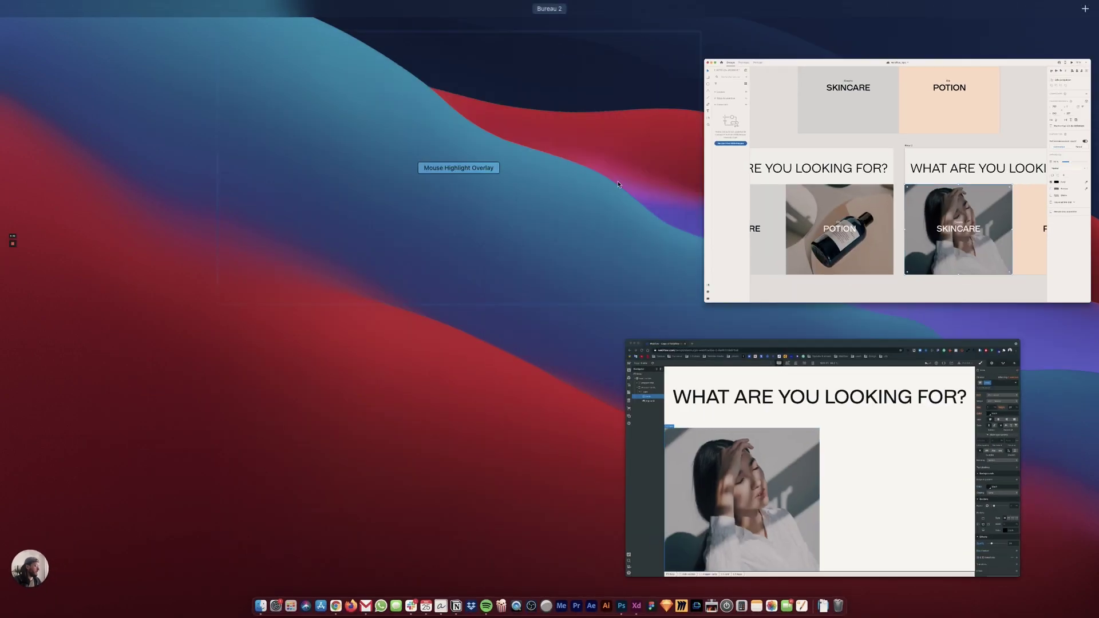
pyautogui.click(931, 413)
pyautogui.click(985, 487)
pyautogui.write('30')
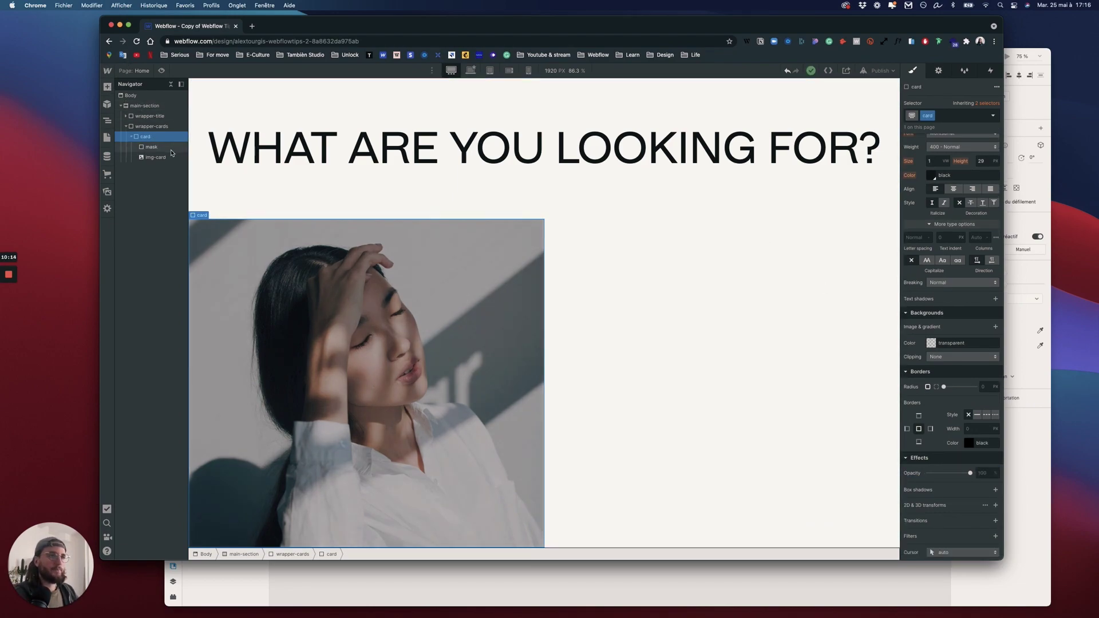
# Add a div block with the class bg-color above the mask inside the card
pyautogui.press('a')
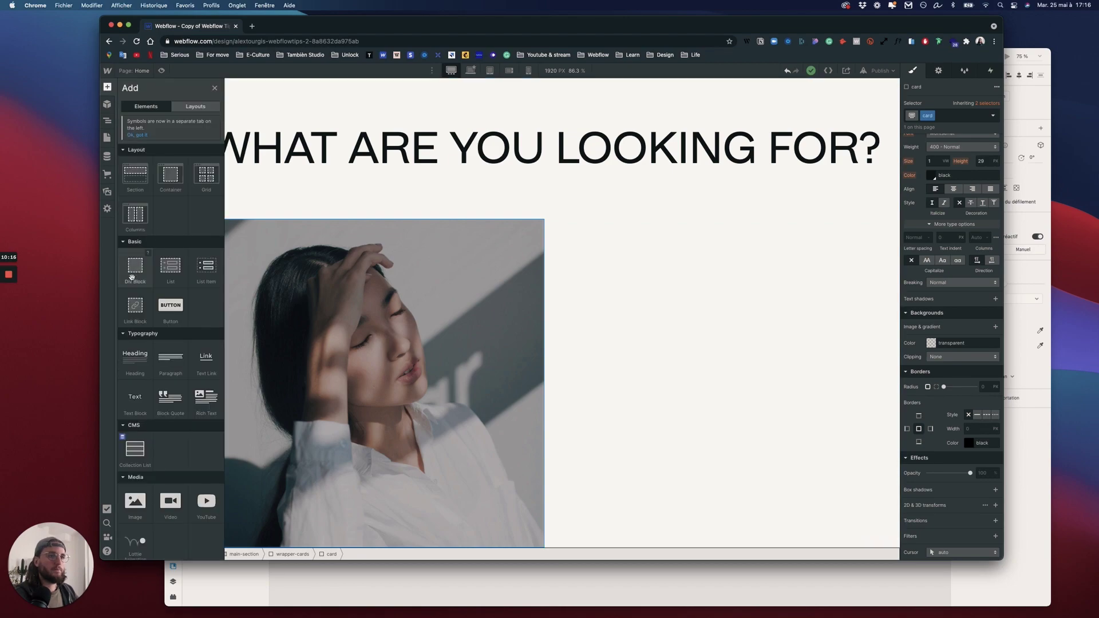
pyautogui.moveTo(132, 278); pyautogui.dragTo(266, 273)
pyautogui.moveTo(164, 156); pyautogui.dragTo(155, 146)
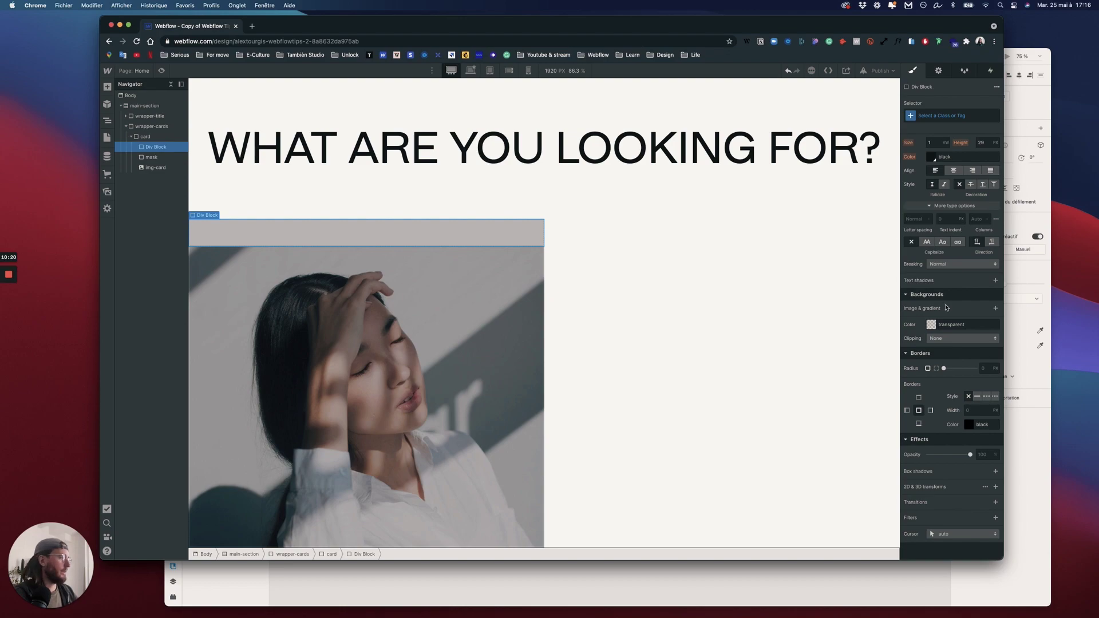
pyautogui.scroll(5, 956, 245)
pyautogui.click(938, 114)
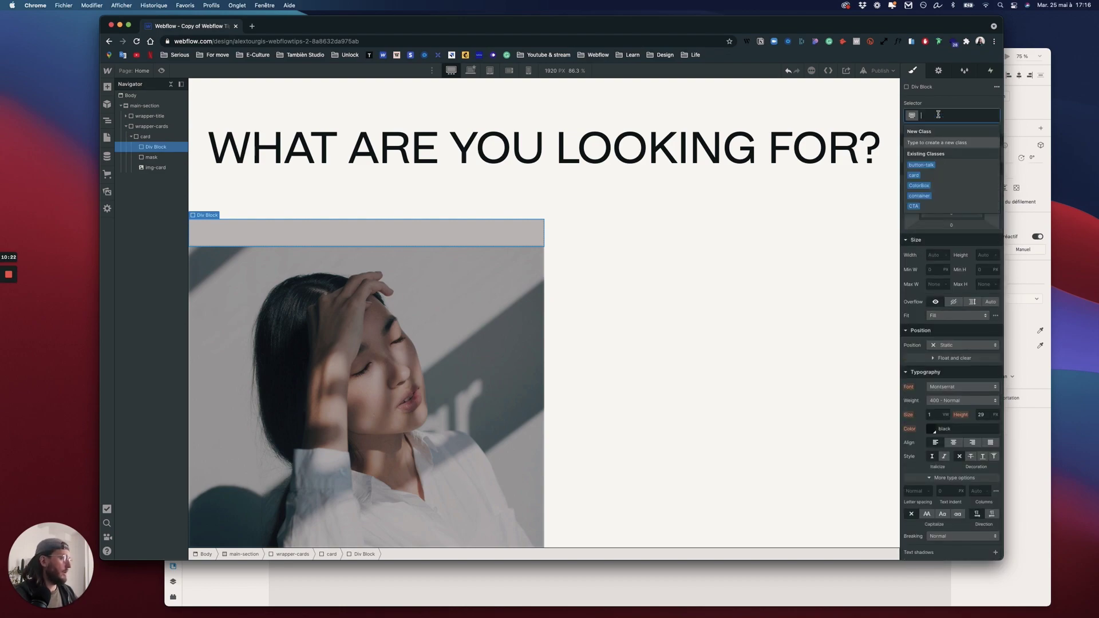
pyautogui.write('b')
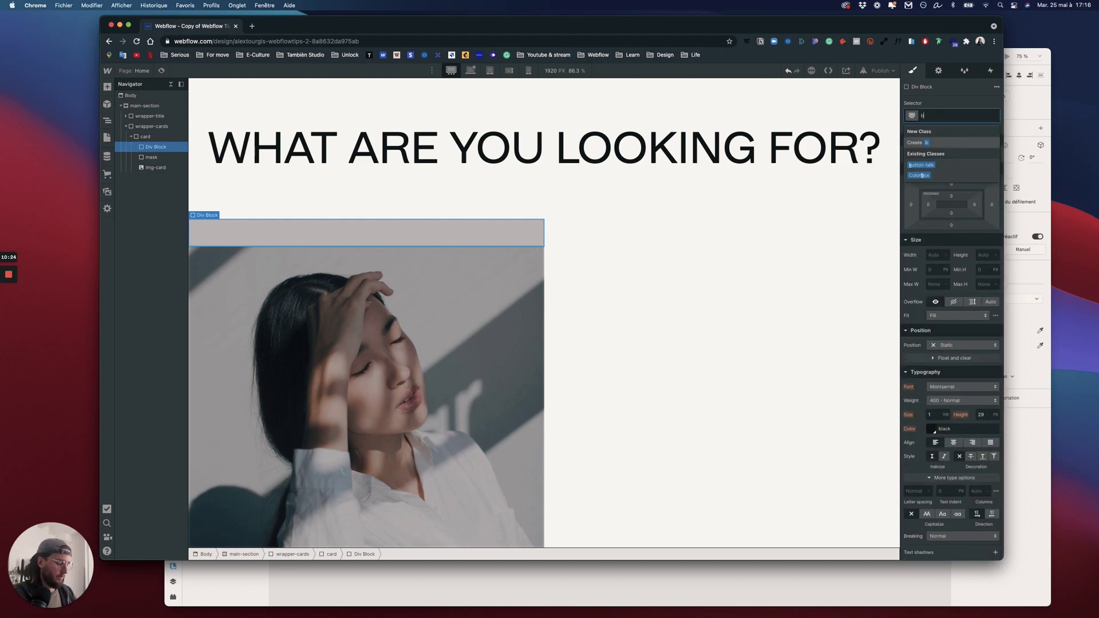
pyautogui.write('g-color')
pyautogui.press('Return')
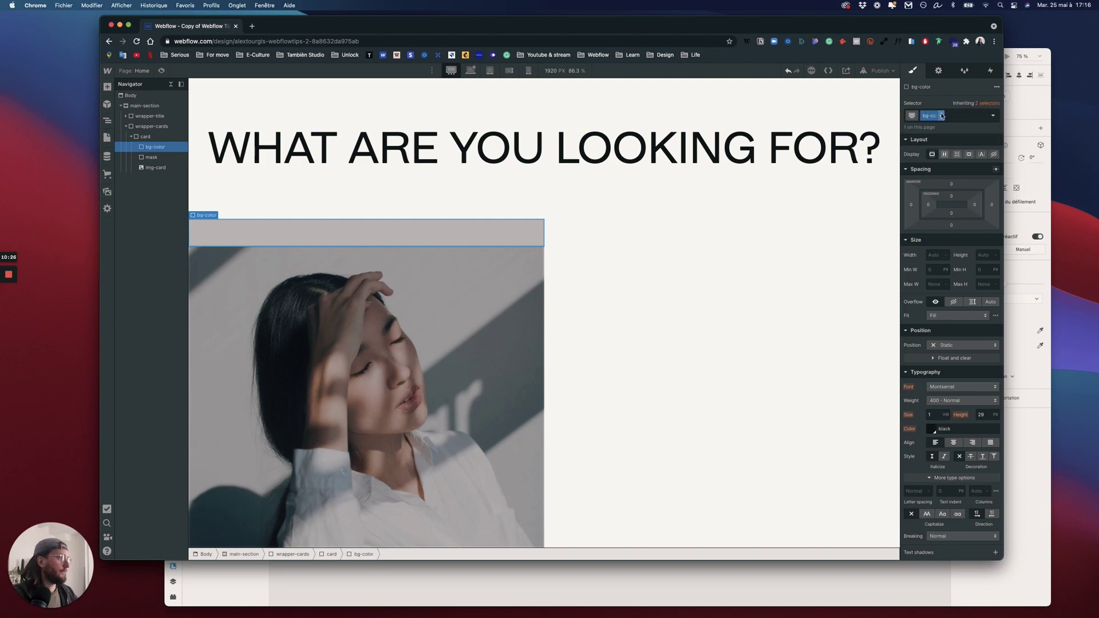
# Set bg-color's position to Absolute with 0% offsets on all four sides and a z-index of 3
pyautogui.click(966, 345)
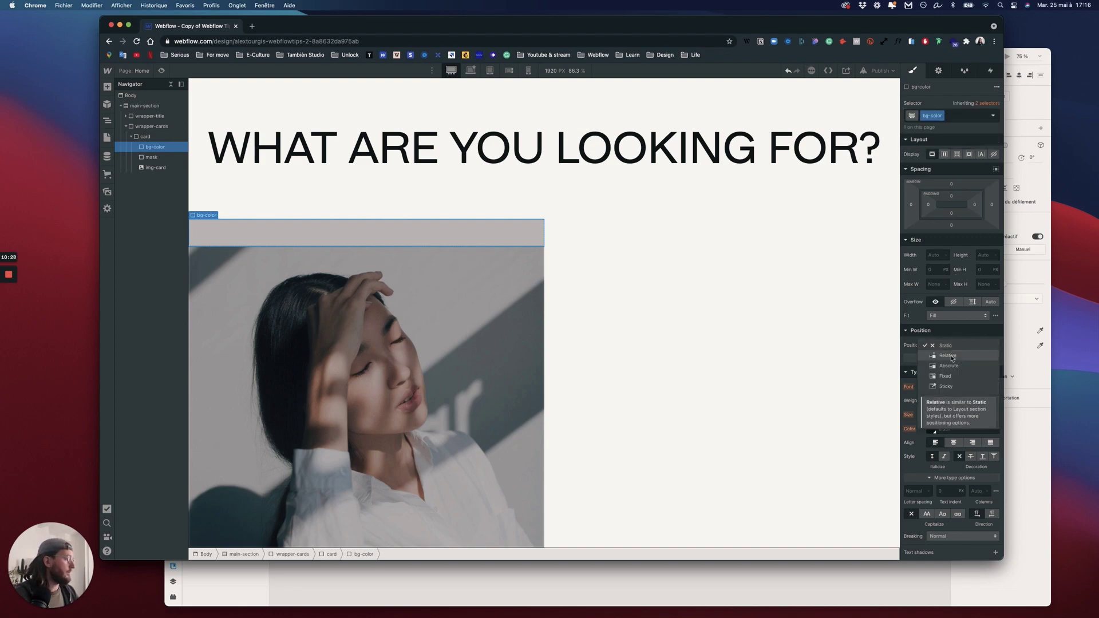
pyautogui.click(967, 368)
pyautogui.click(995, 357)
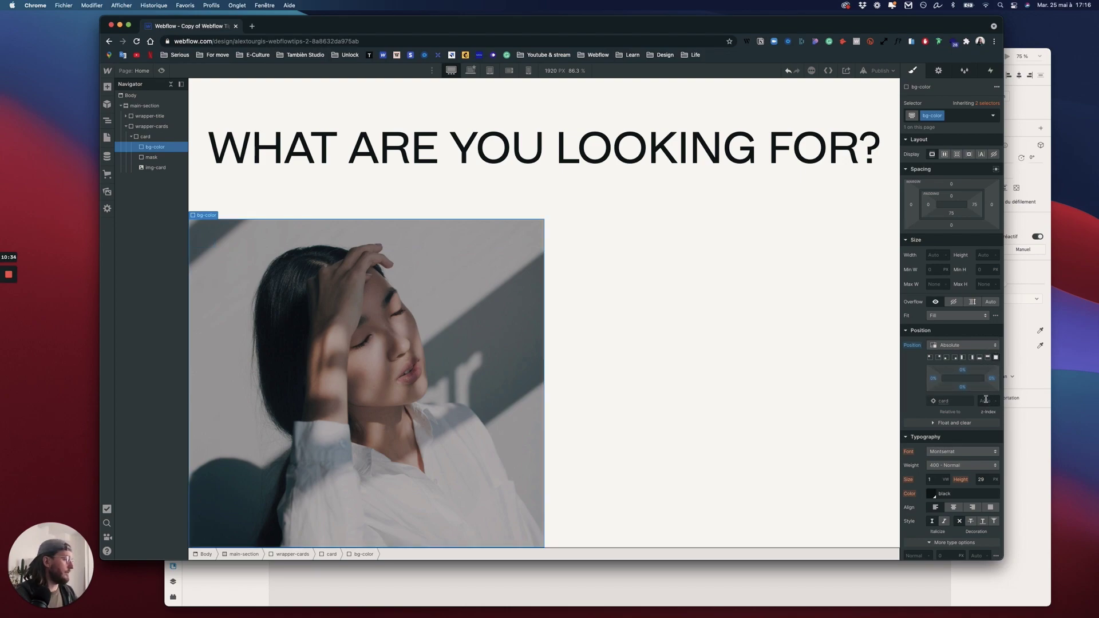
pyautogui.write('3')
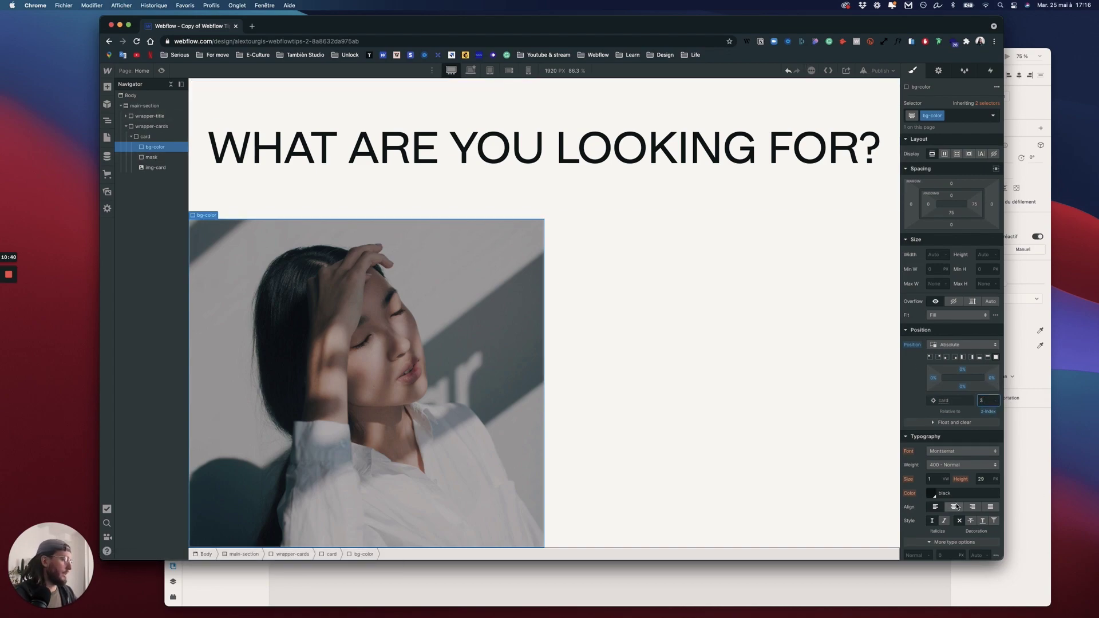
# Copy the grey fill's hex code from the XD mockup and set bg-color's background color in Webflow to #d7d8da
pyautogui.scroll(-5, 956, 501)
pyautogui.hotkey('ctrl', 'Up')
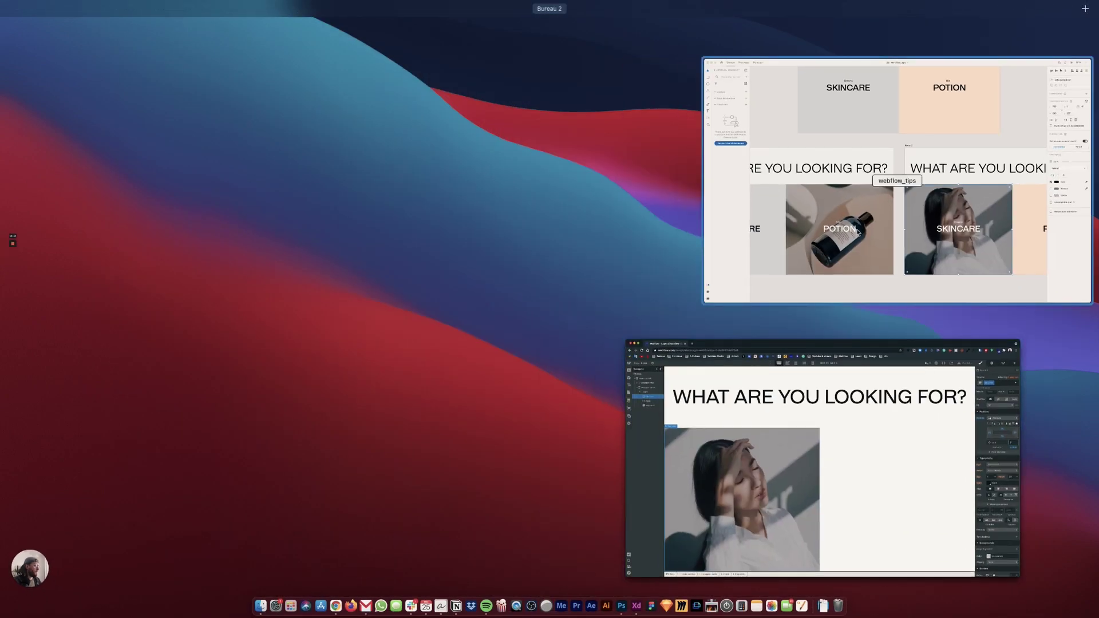
pyautogui.click(838, 265)
pyautogui.click(971, 330)
pyautogui.click(696, 187)
pyautogui.hotkey('ctrl', 'Up')
pyautogui.click(739, 452)
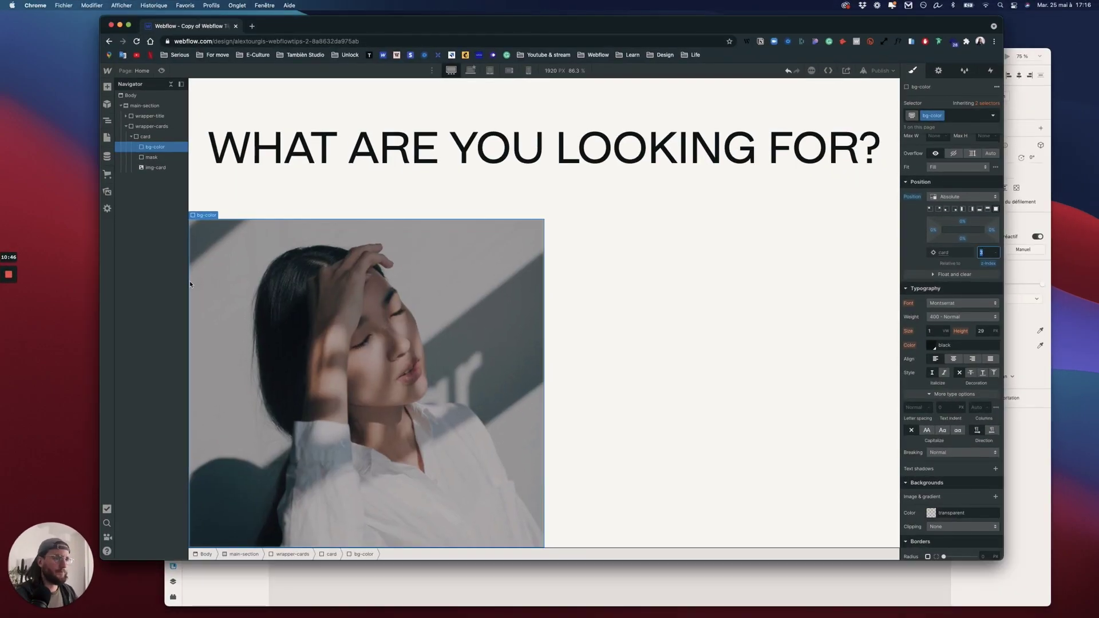
pyautogui.scroll(-3, 950, 430)
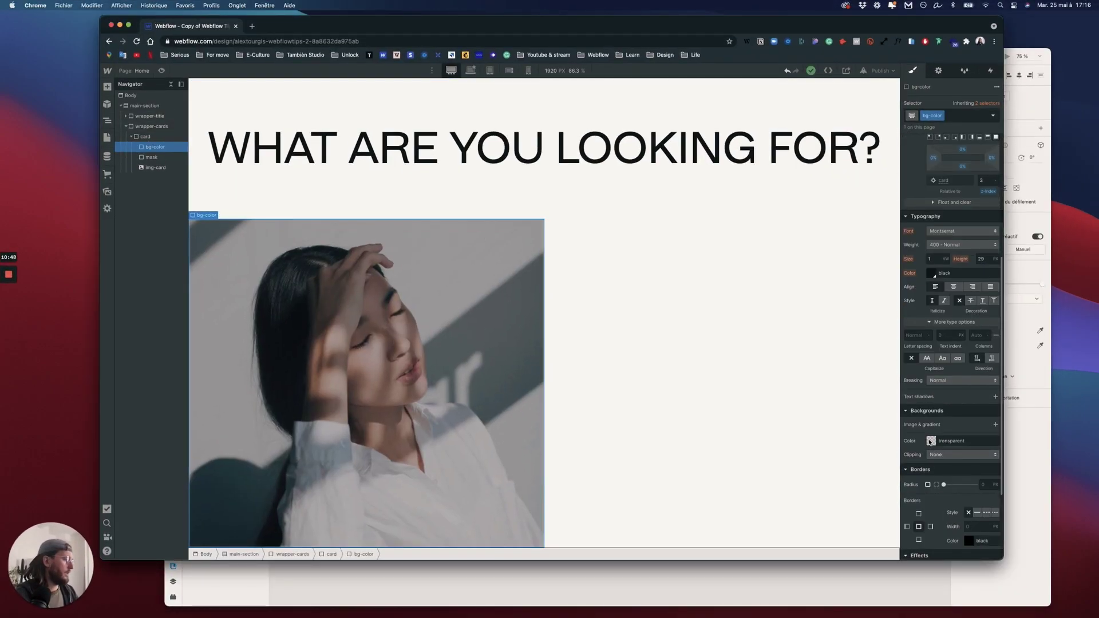
pyautogui.click(932, 440)
pyautogui.write('#d7d8da')
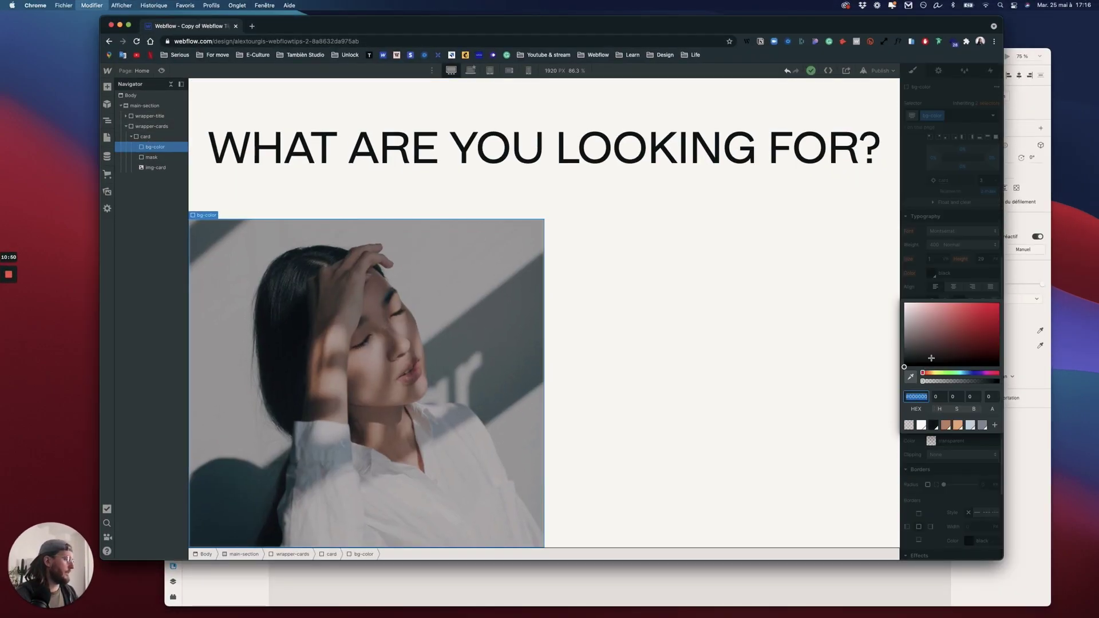
pyautogui.press('Return')
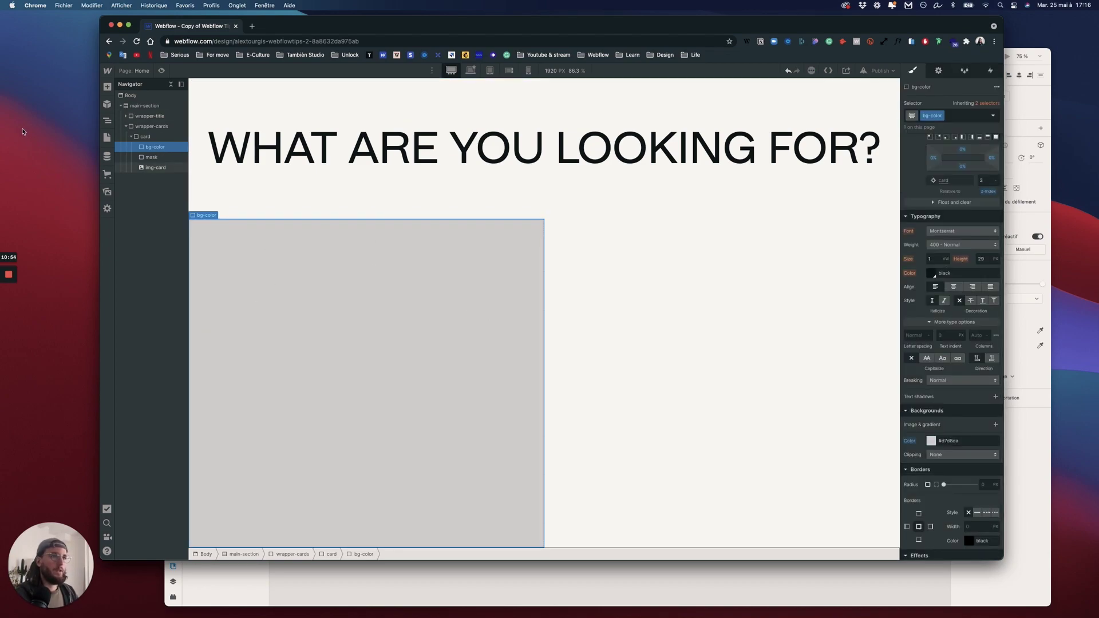
# Check the card text in the XD mockup, then return to Webflow and add a div block above bg-color inside the card
pyautogui.hotkey('ctrl', 'Up')
pyautogui.click(883, 183)
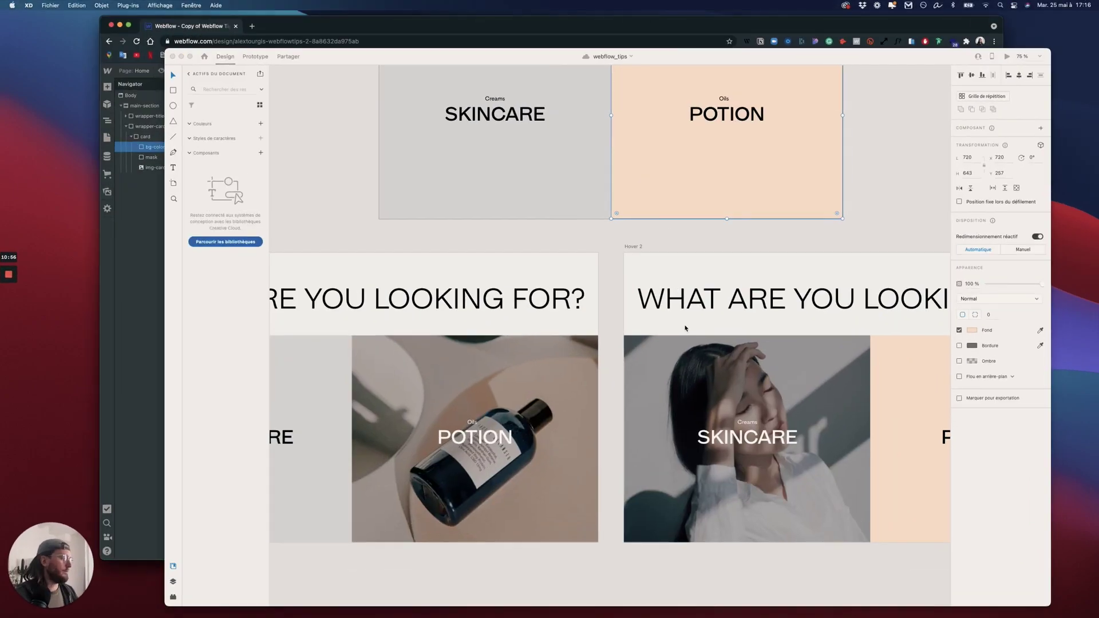
pyautogui.scroll(3, 655, 327)
pyautogui.hotkey('ctrl', 'Up')
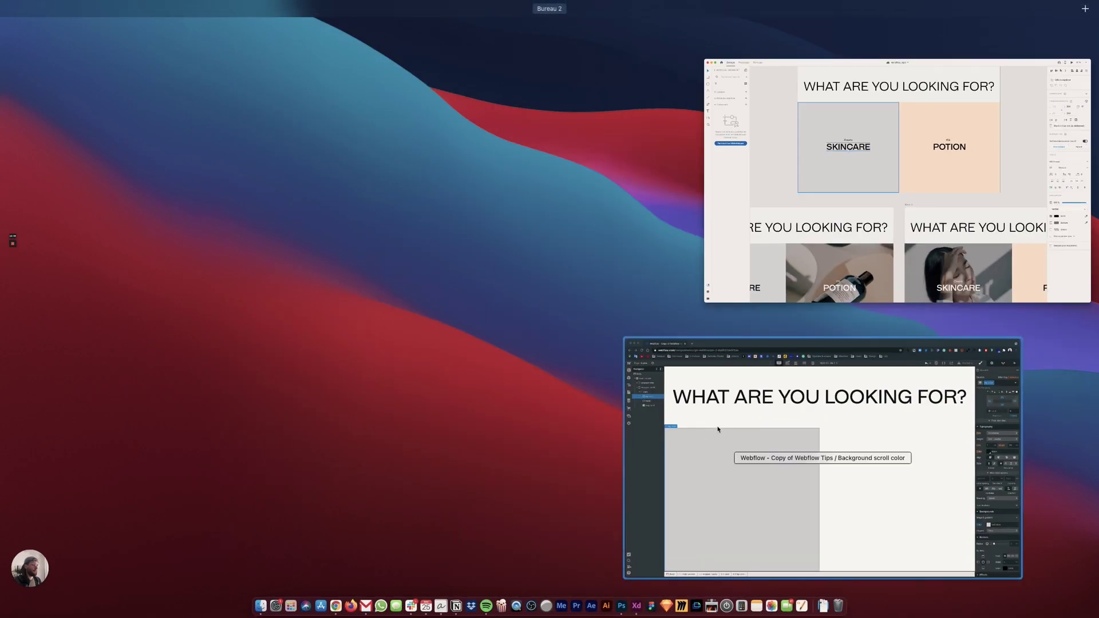
pyautogui.click(704, 435)
pyautogui.press('a')
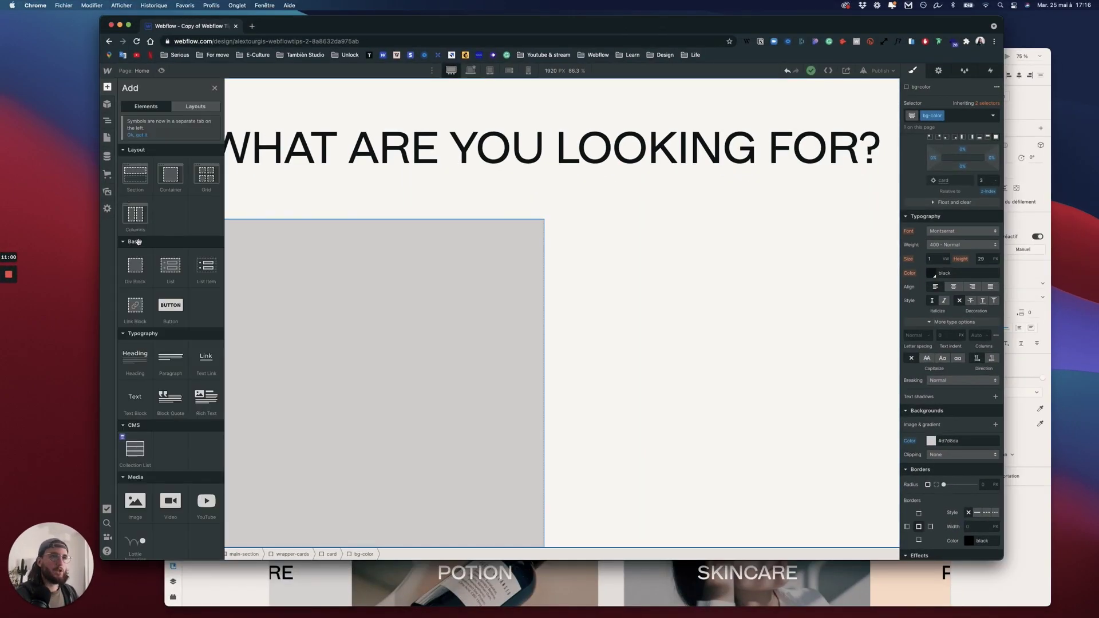
pyautogui.moveTo(136, 280); pyautogui.dragTo(157, 153)
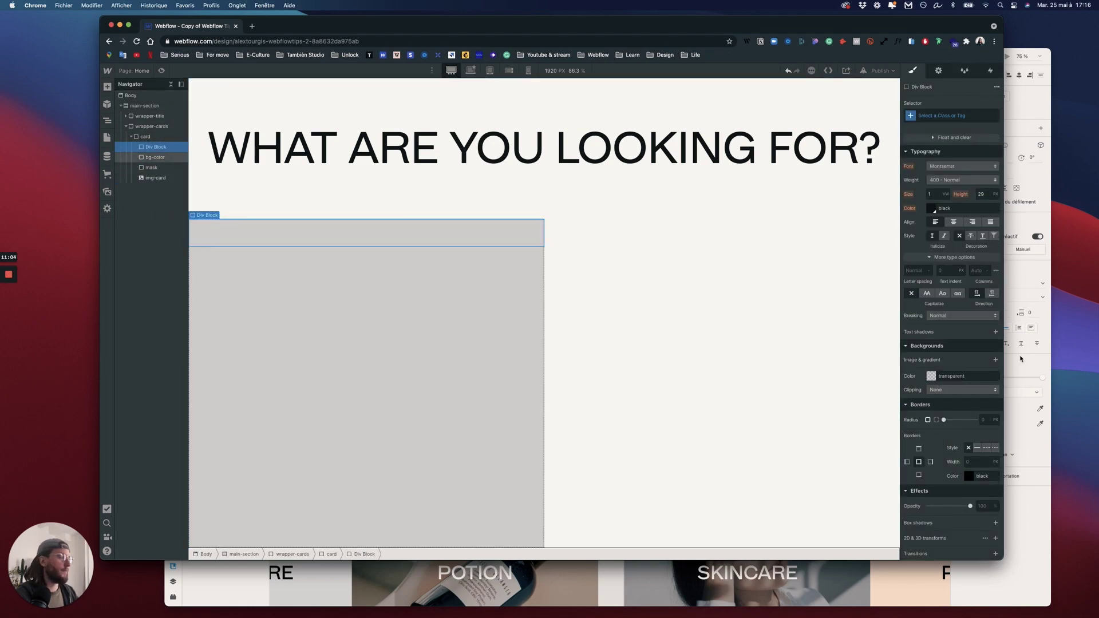
# Give the new div block the class wrapper-content
pyautogui.click(932, 115)
pyautogui.write('wr')
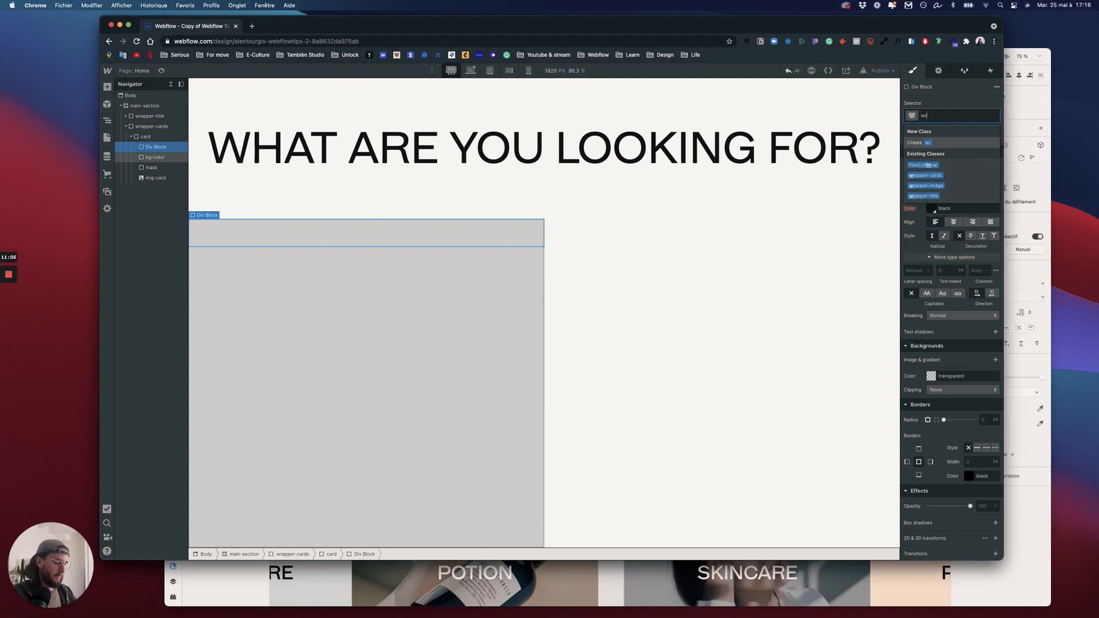
pyautogui.write('apper-')
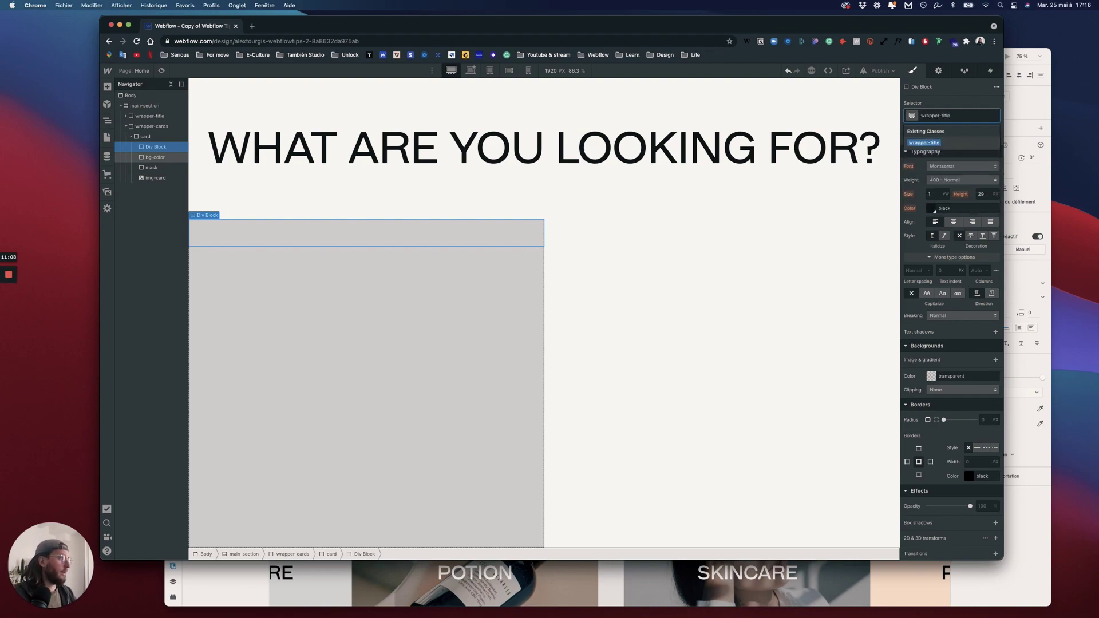
pyautogui.write('conten')
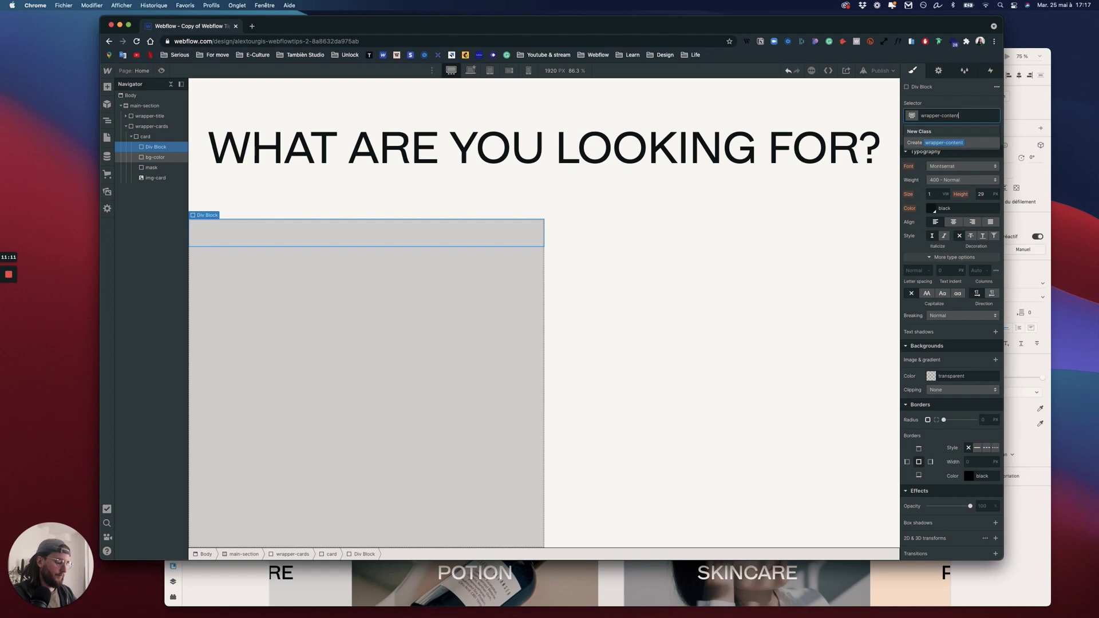
pyautogui.press('Return')
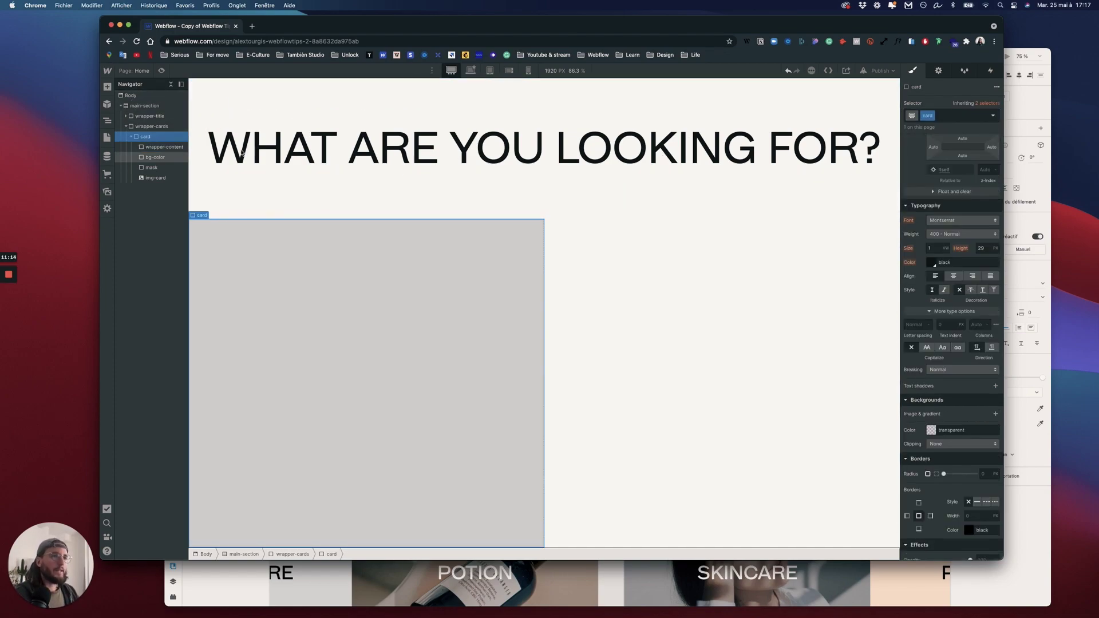
# Set the card's display to horizontal Flex with its children centered in both Align and Justify
pyautogui.click(152, 138)
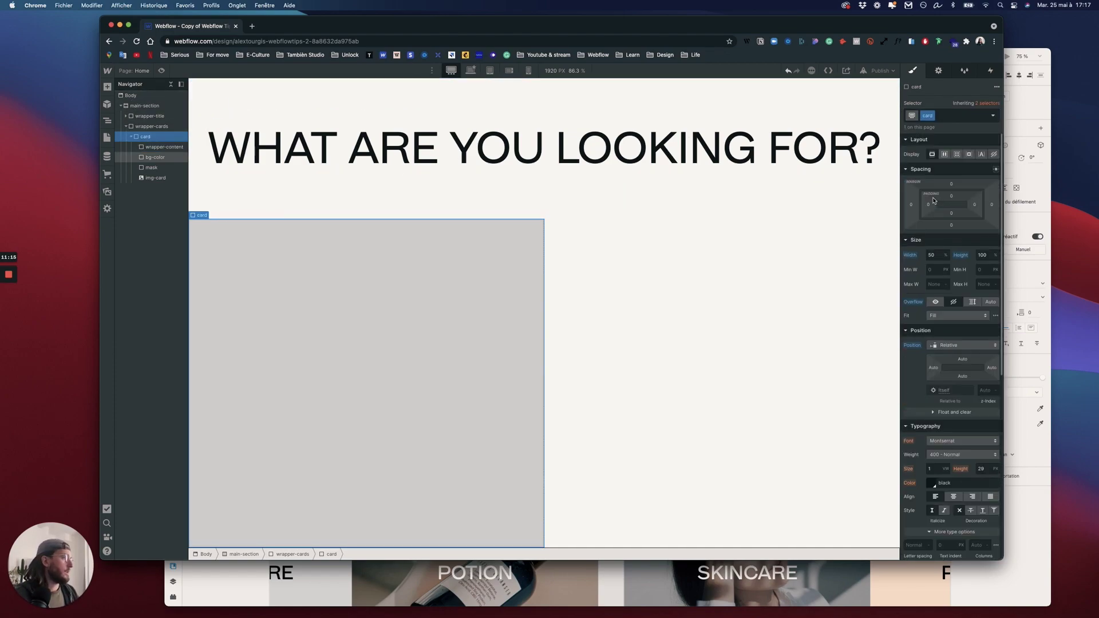
pyautogui.click(944, 155)
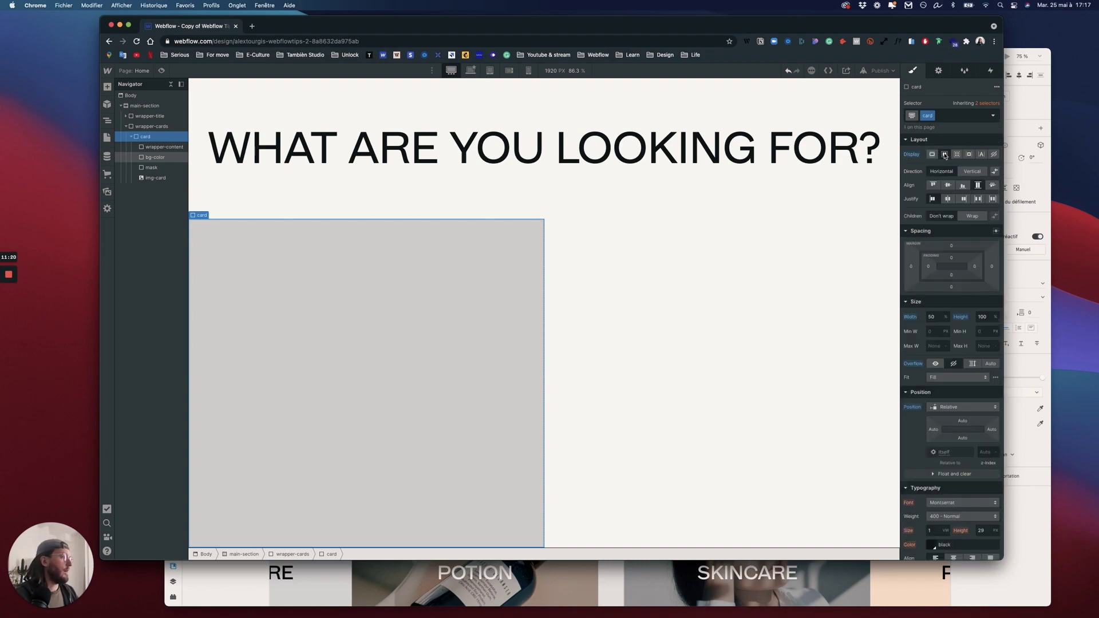
pyautogui.click(947, 186)
pyautogui.click(948, 199)
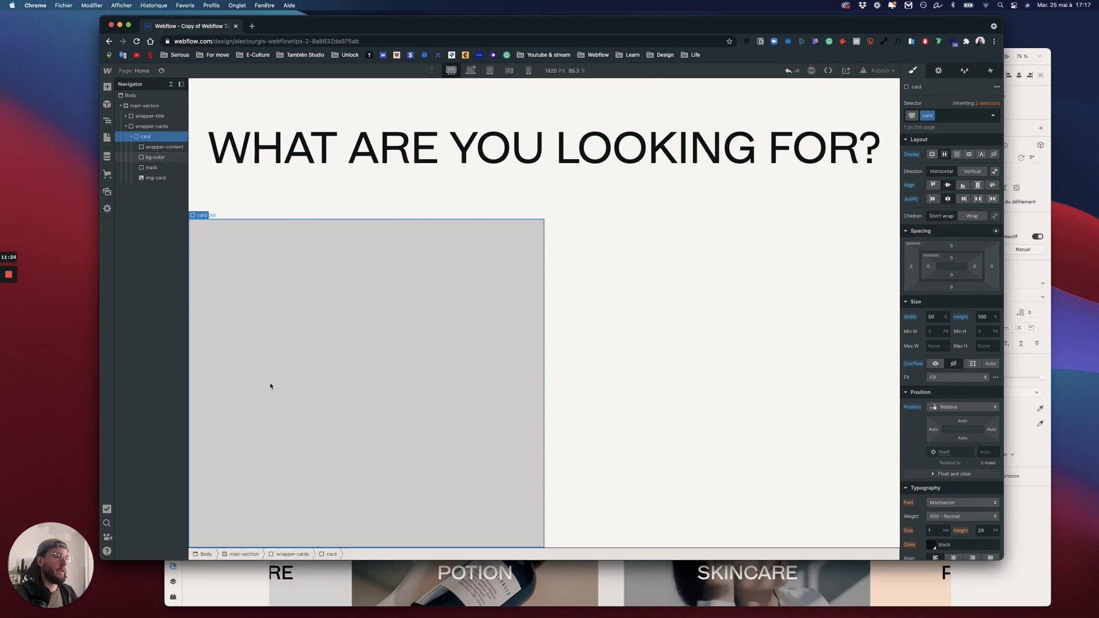
# Set img-card's position to Absolute with 0% offsets on all four sides
pyautogui.click(203, 383)
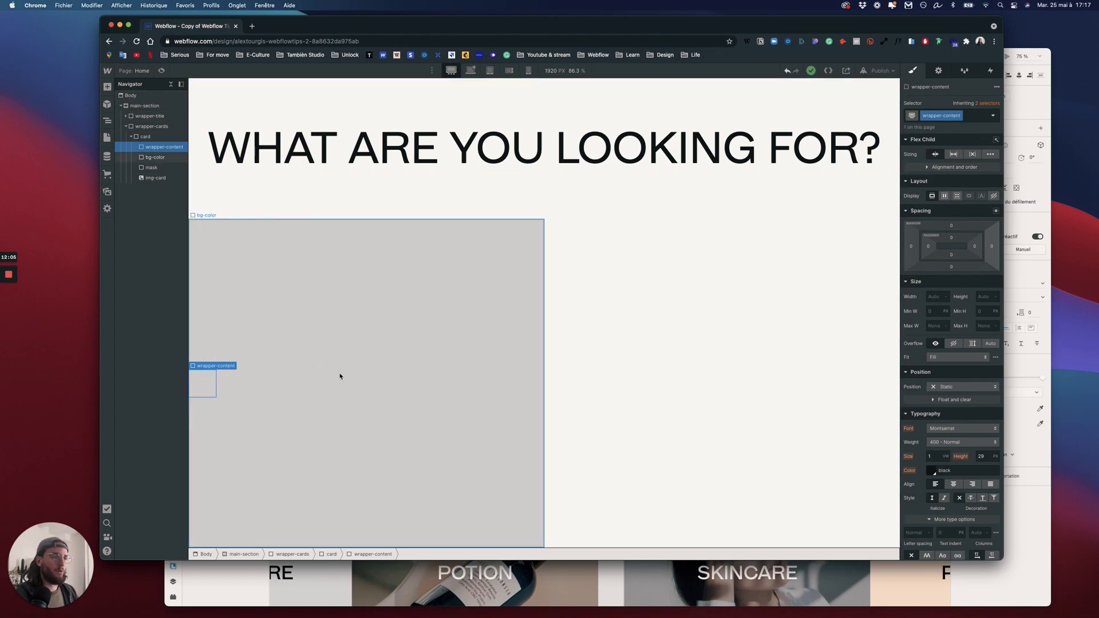
pyautogui.click(160, 178)
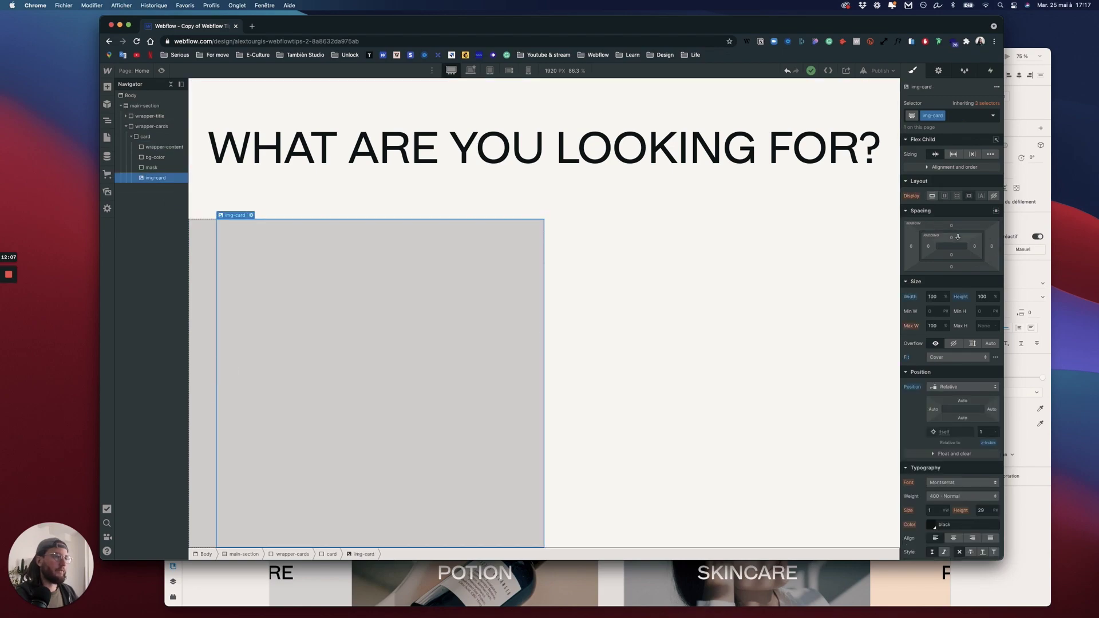
pyautogui.click(957, 388)
pyautogui.click(950, 396)
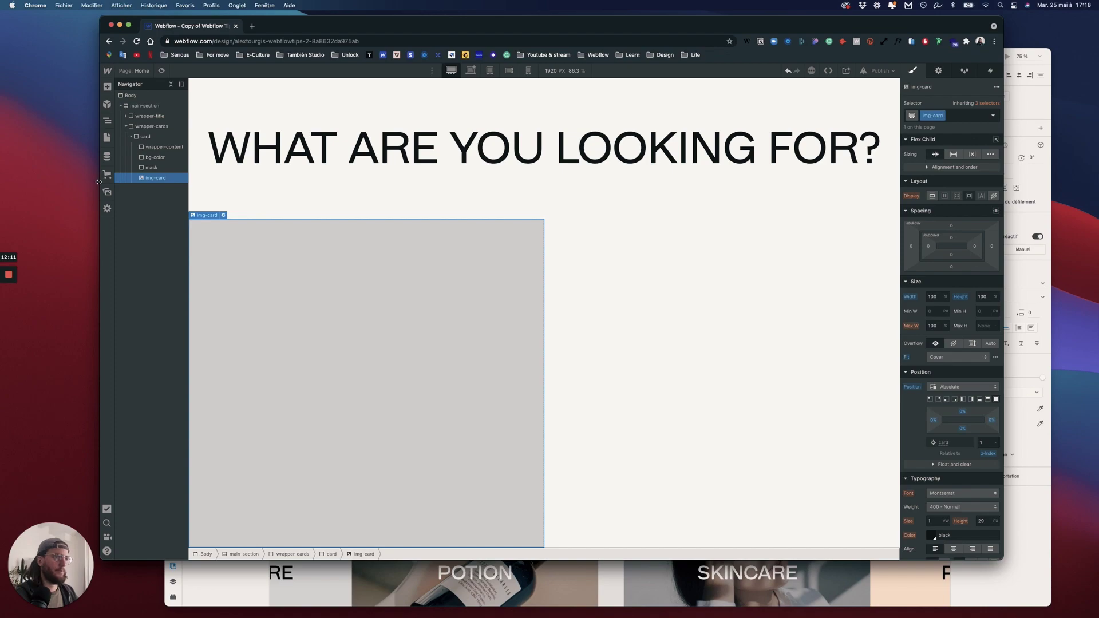
# Check the card text in the XD mockup, then return to Webflow and add a heading inside wrapper-content
pyautogui.click(155, 148)
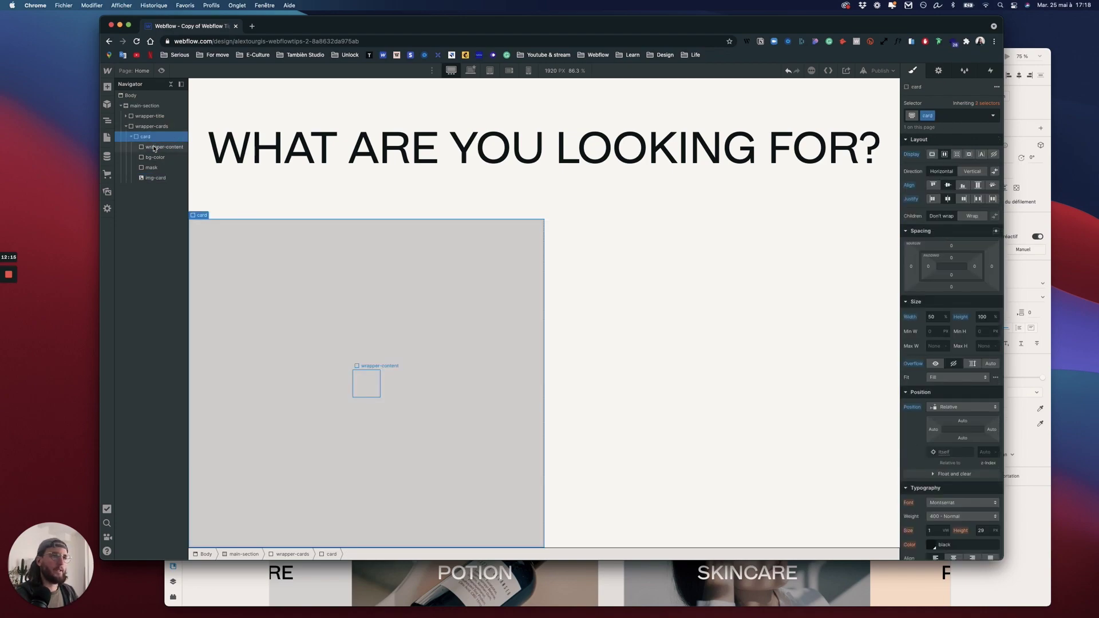
pyautogui.hotkey('ctrl', 'Up')
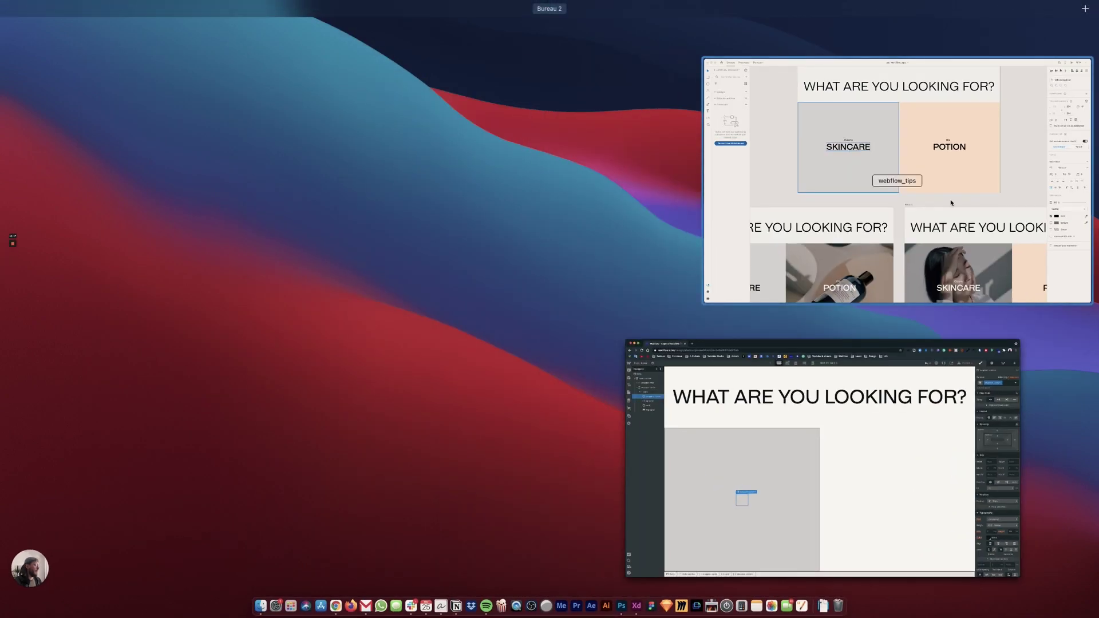
pyautogui.click(895, 184)
pyautogui.hotkey('ctrl', 'Up')
pyautogui.click(784, 412)
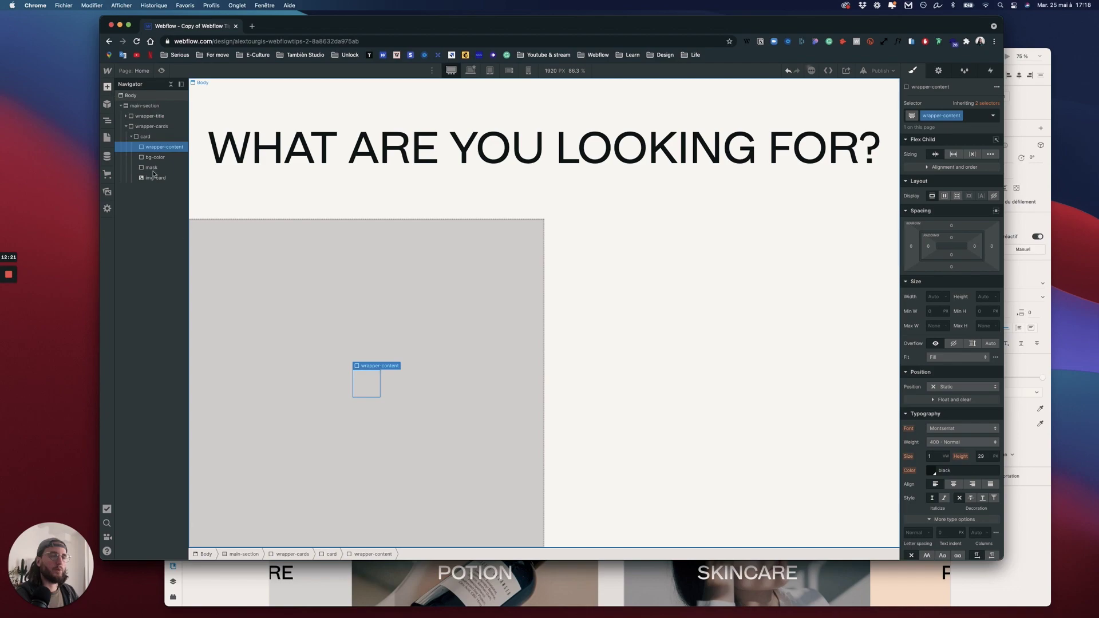
pyautogui.press('a')
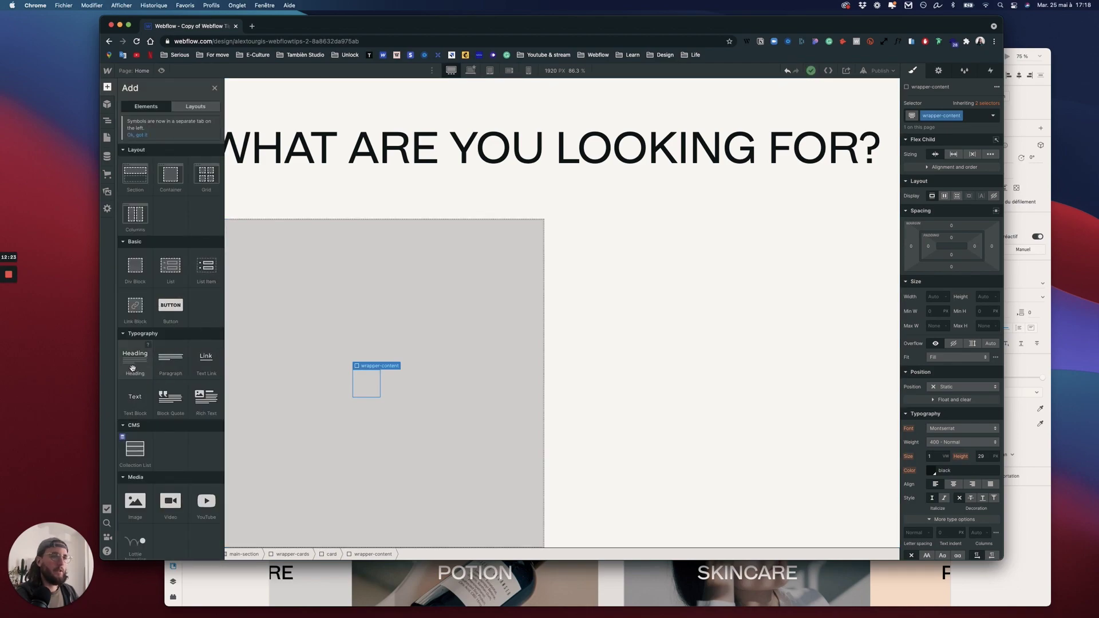
pyautogui.moveTo(356, 380); pyautogui.dragTo(159, 162)
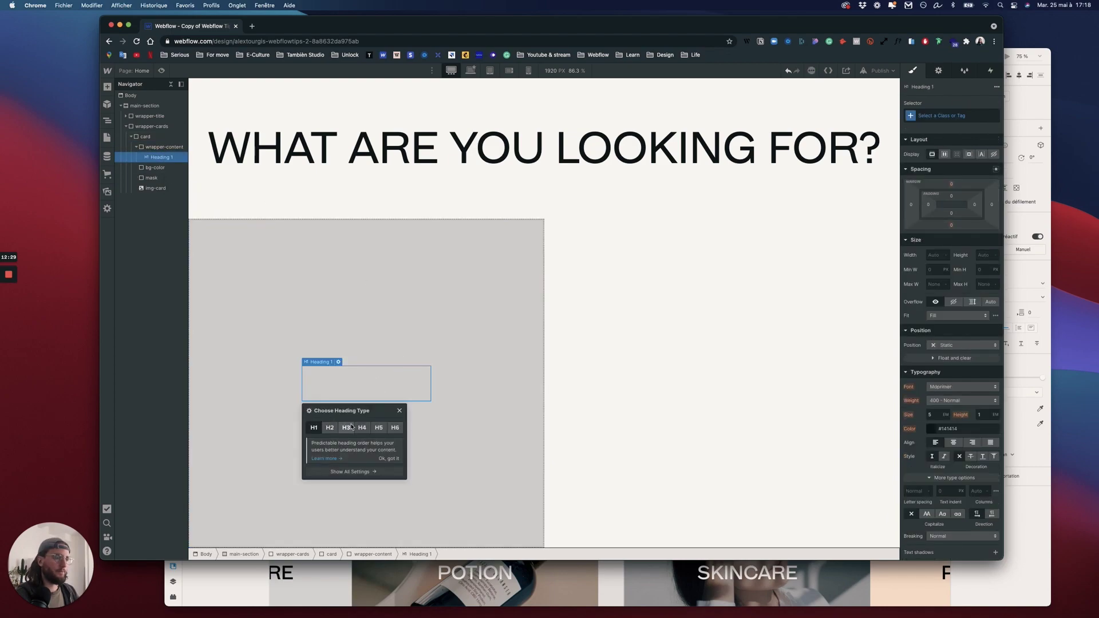
pyautogui.click(399, 411)
# Set wrapper-content's position to Relative with a z-index of 4
pyautogui.click(162, 147)
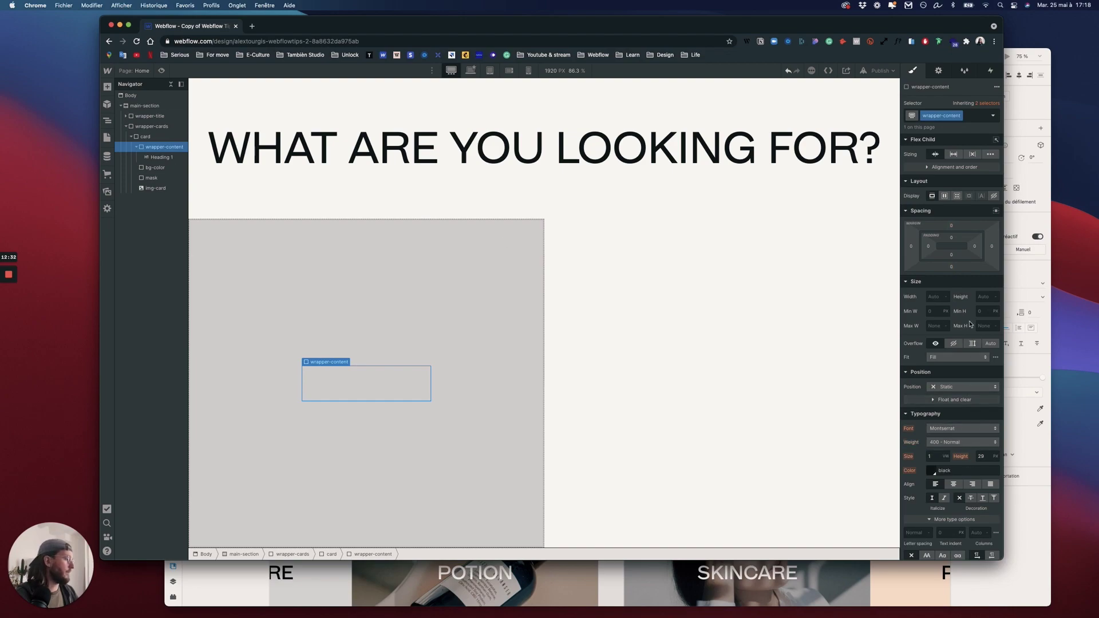
pyautogui.click(971, 392)
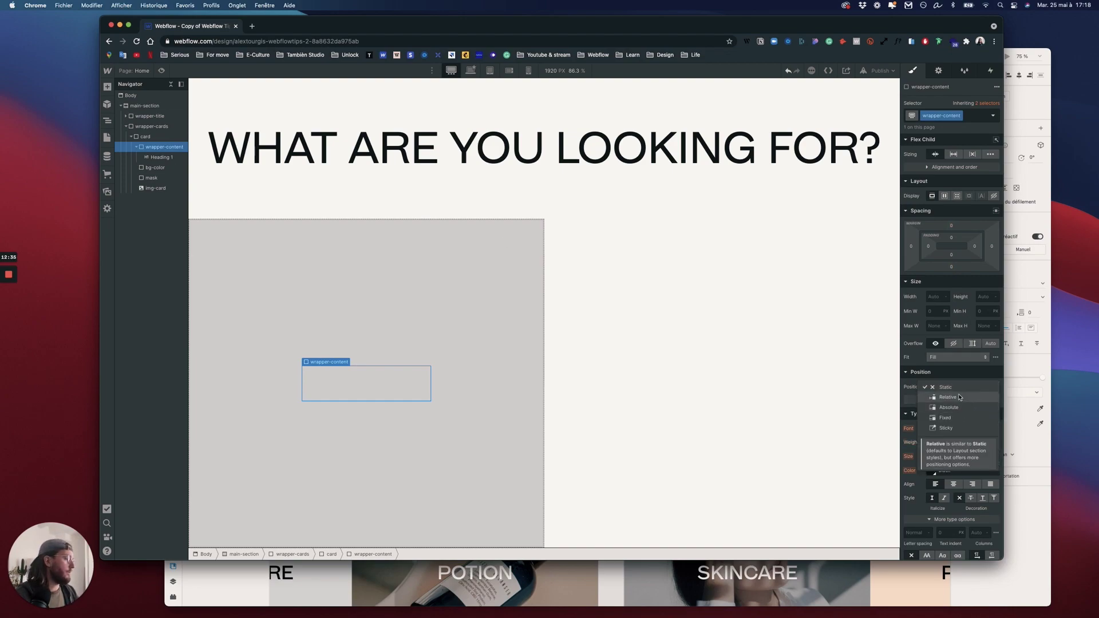
pyautogui.click(970, 398)
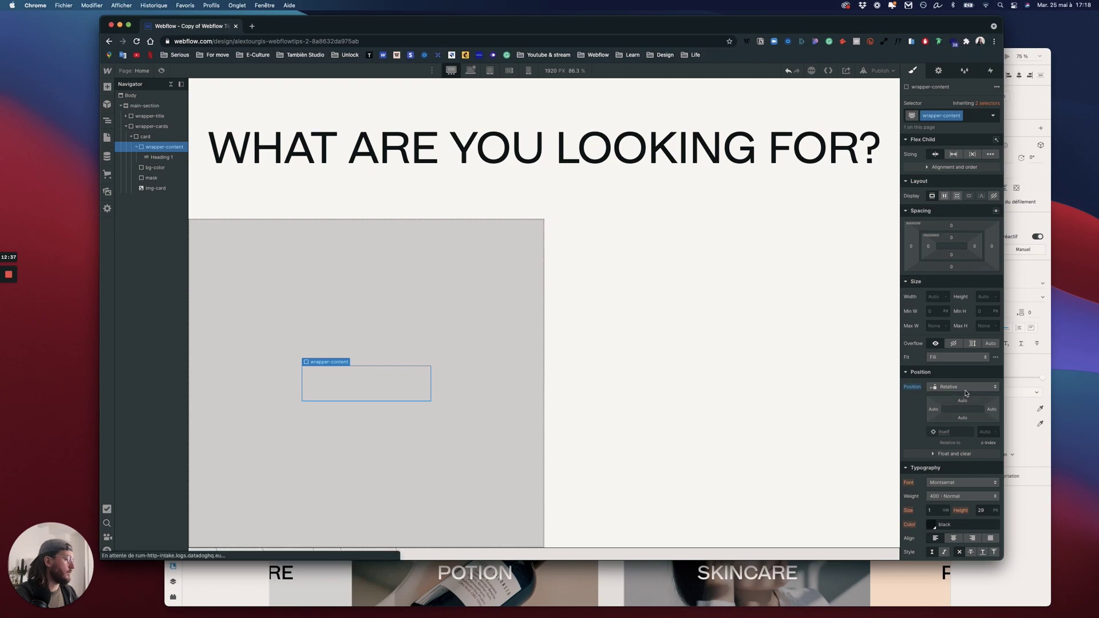
pyautogui.click(985, 432)
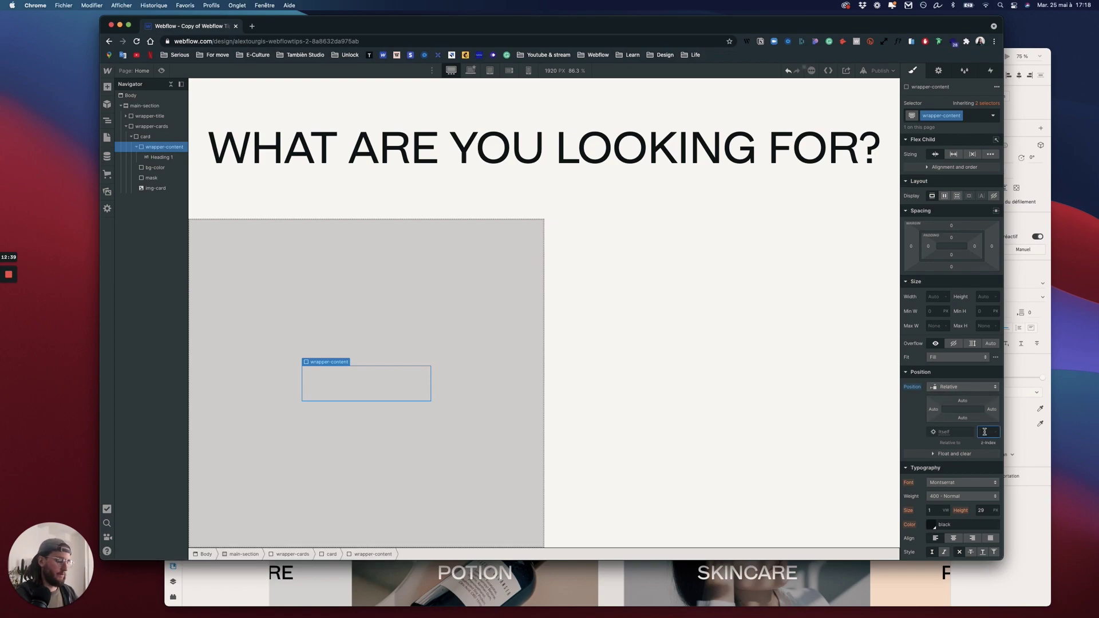
pyautogui.write('4')
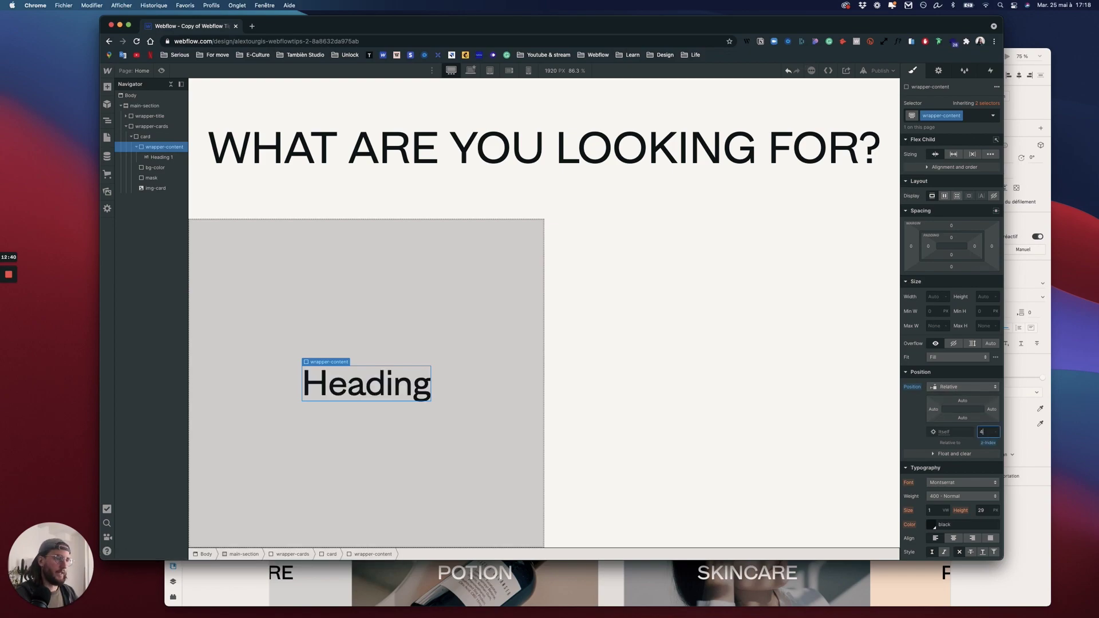
# Change the heading inside wrapper-content to type H2
pyautogui.click(161, 157)
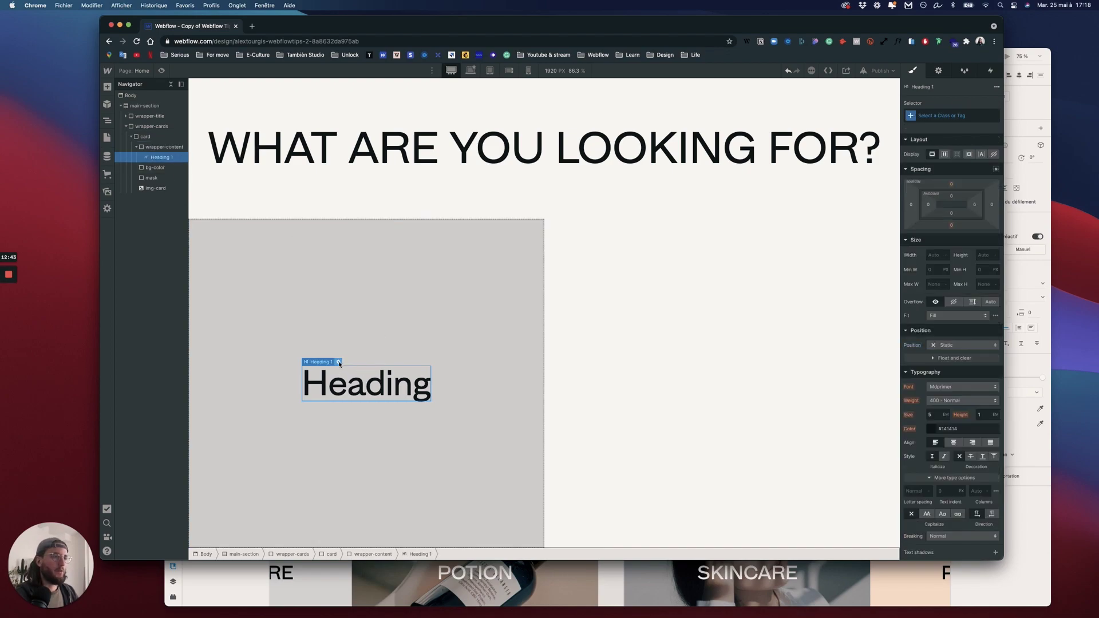
pyautogui.click(338, 362)
pyautogui.click(332, 427)
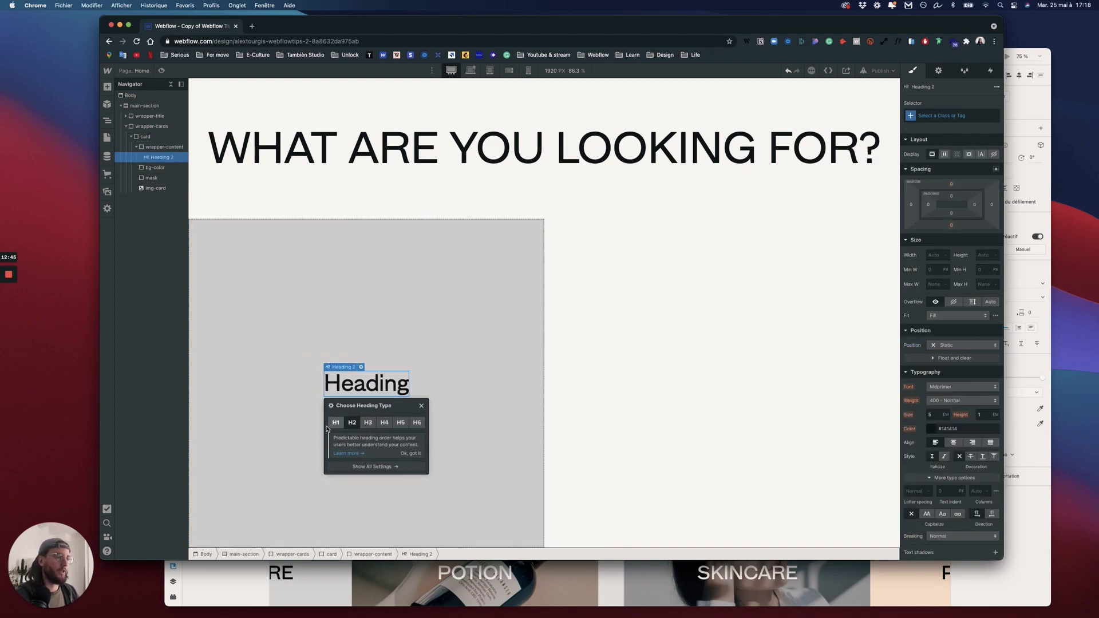
pyautogui.click(422, 406)
# Check the card title in the XD mockup, then return to Webflow and replace the H2 heading's text with "Skincare"
pyautogui.hotkey('ctrl', 'Up')
pyautogui.click(893, 178)
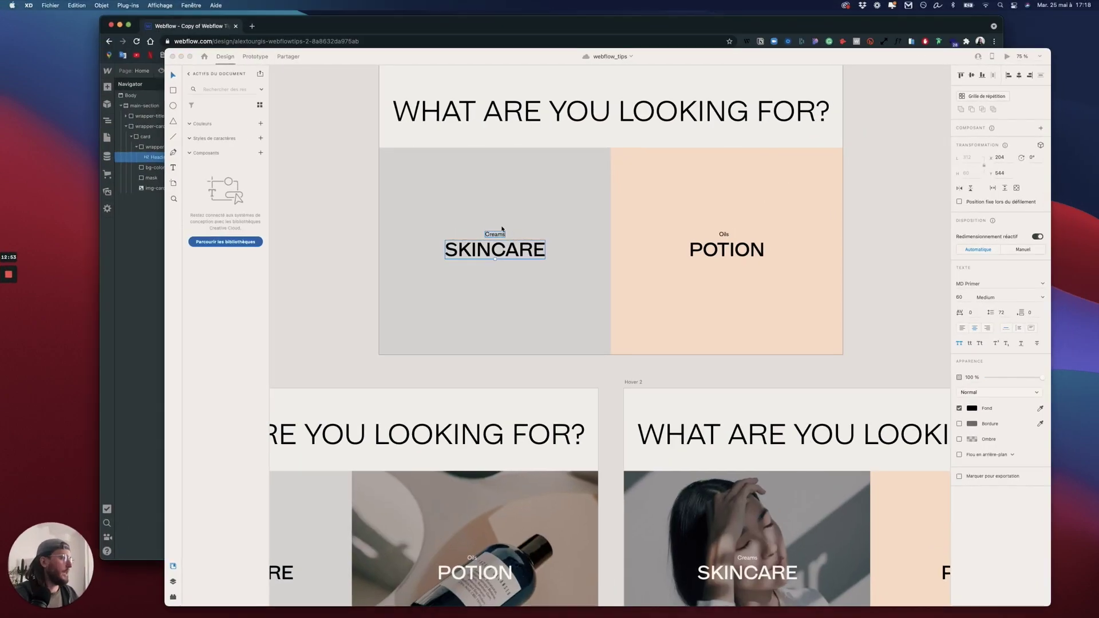
pyautogui.doubleClick(499, 250)
pyautogui.hotkey('ctrl', 'Up')
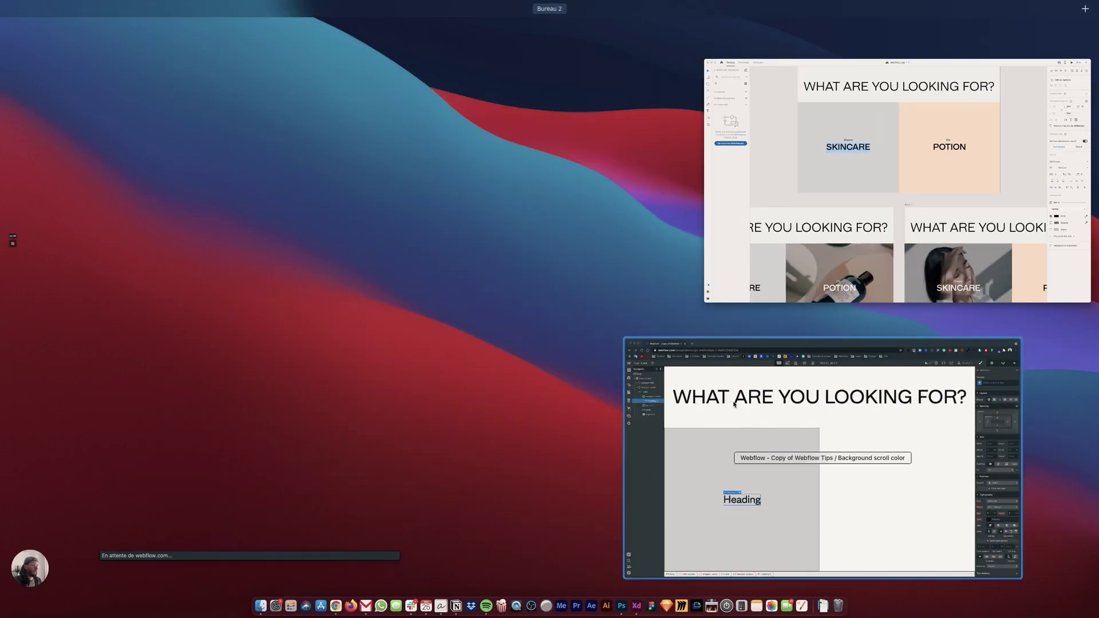
pyautogui.click(819, 475)
pyautogui.doubleClick(373, 385)
pyautogui.write('Skincare')
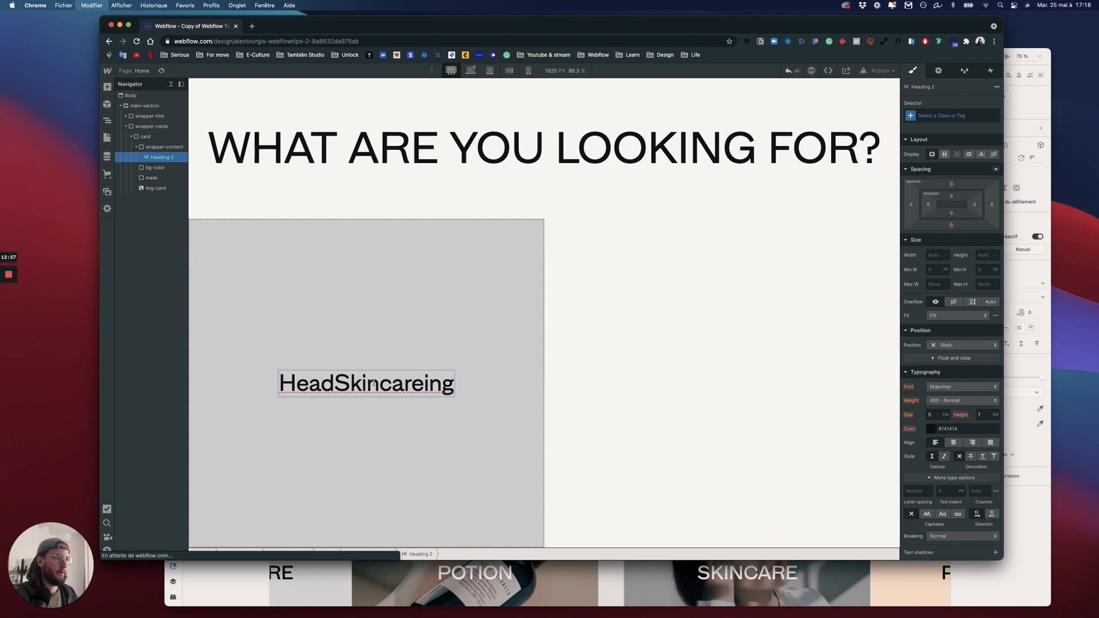
pyautogui.press('super+a')
pyautogui.write('Skincare')
pyautogui.click(506, 373)
# Give the Skincare heading the class title-card and set its capitalization to all uppercase
pyautogui.click(402, 387)
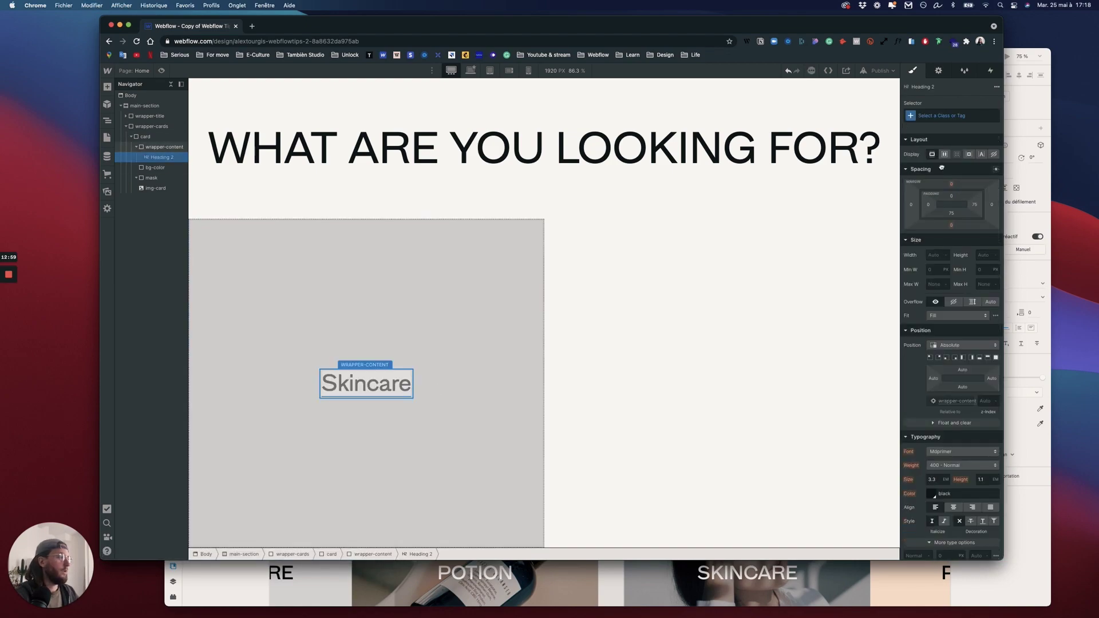
pyautogui.click(935, 114)
pyautogui.write('title-card')
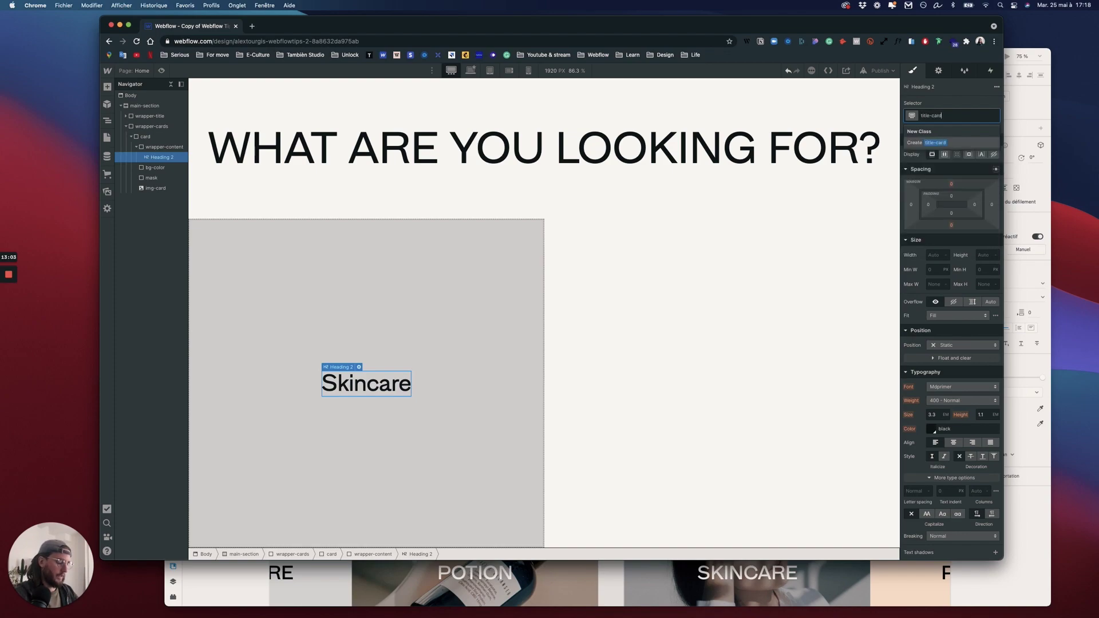
pyautogui.press('Return')
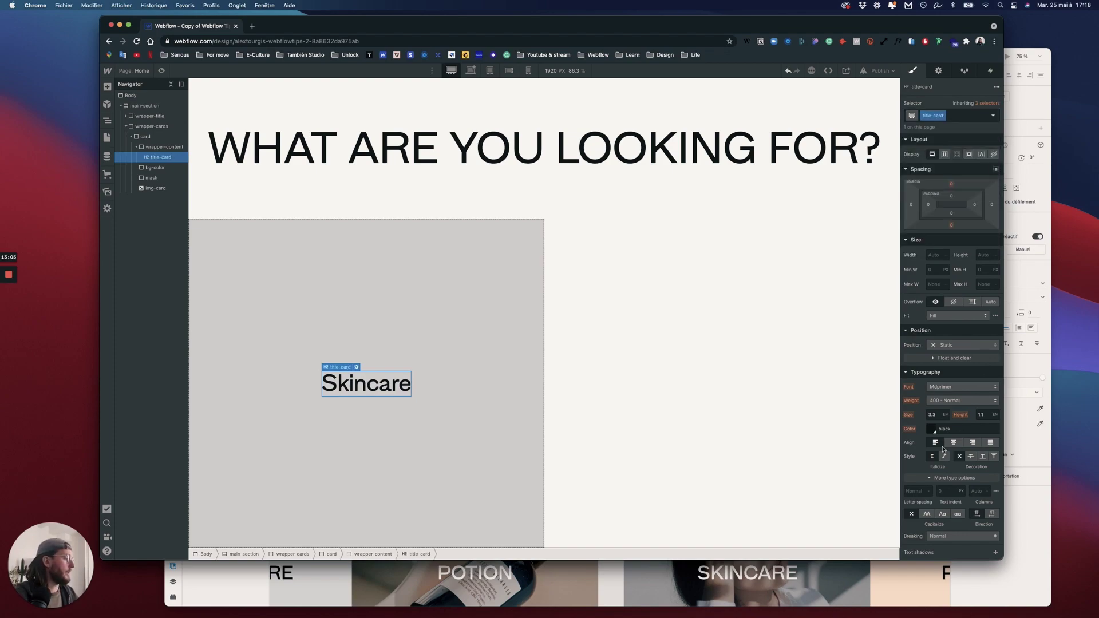
pyautogui.click(933, 477)
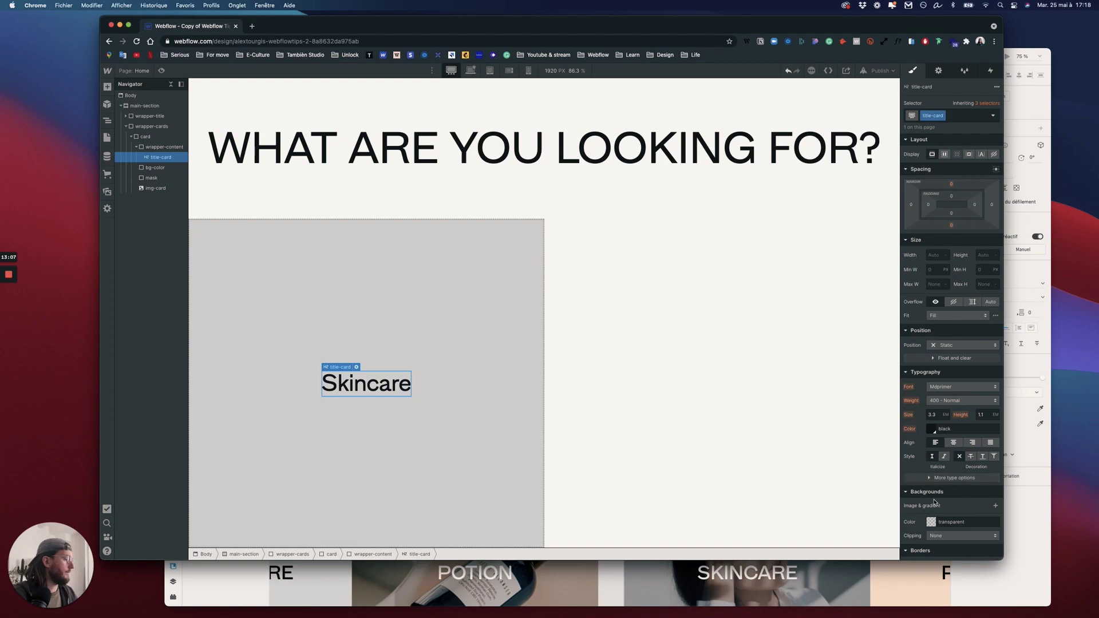
pyautogui.click(937, 479)
pyautogui.click(926, 514)
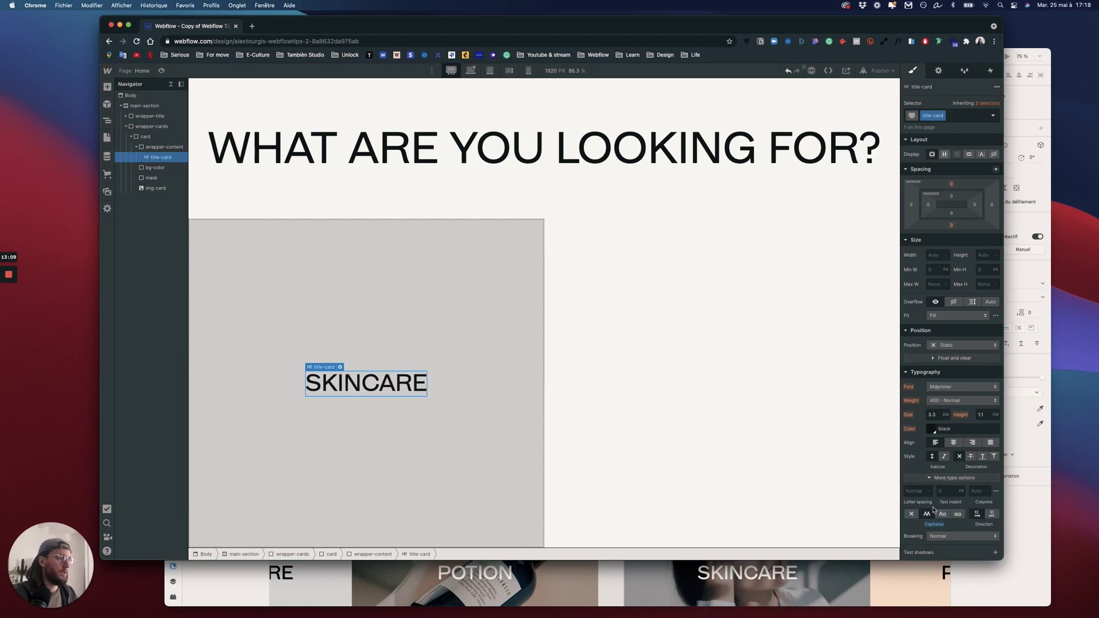
# Add an H3 heading inside wrapper-content and place it above title-card
pyautogui.click(107, 86)
pyautogui.moveTo(142, 364); pyautogui.dragTo(347, 395)
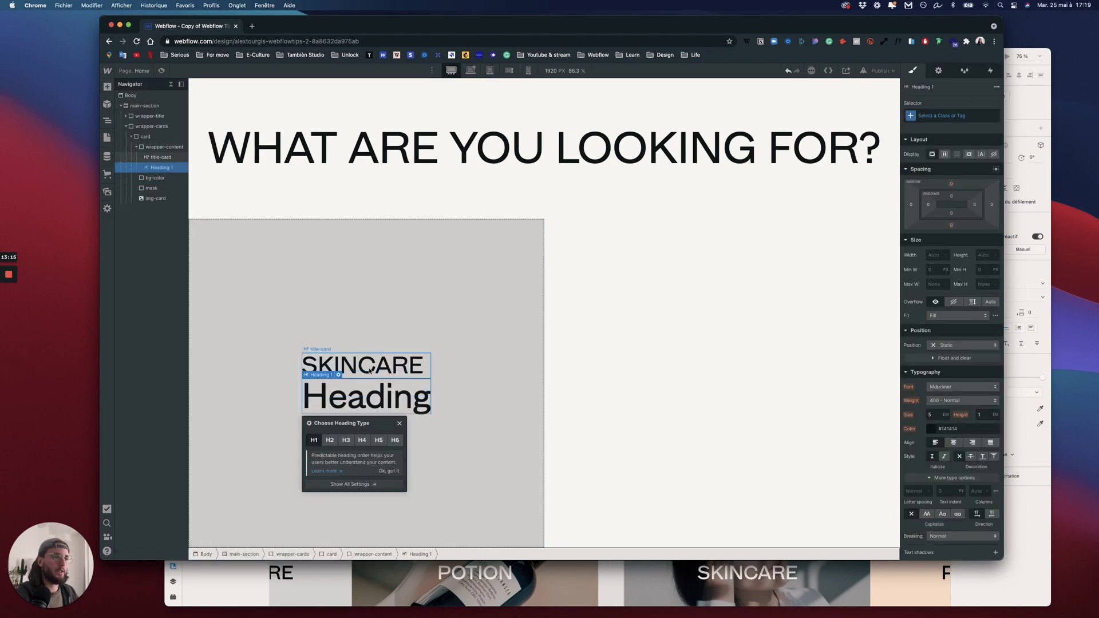
pyautogui.click(351, 439)
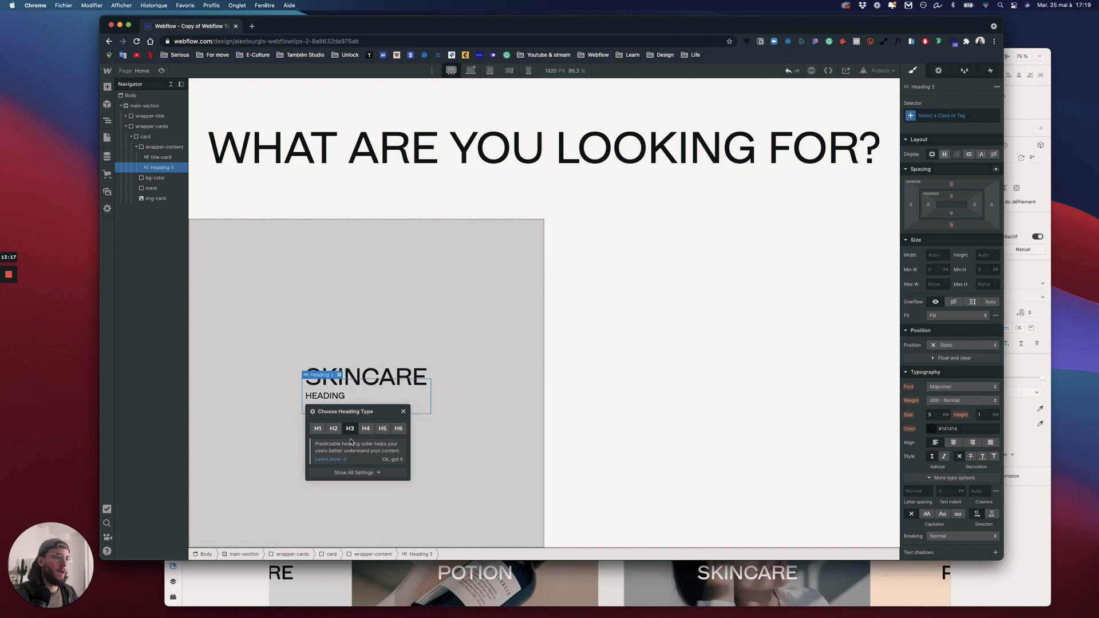
pyautogui.click(403, 411)
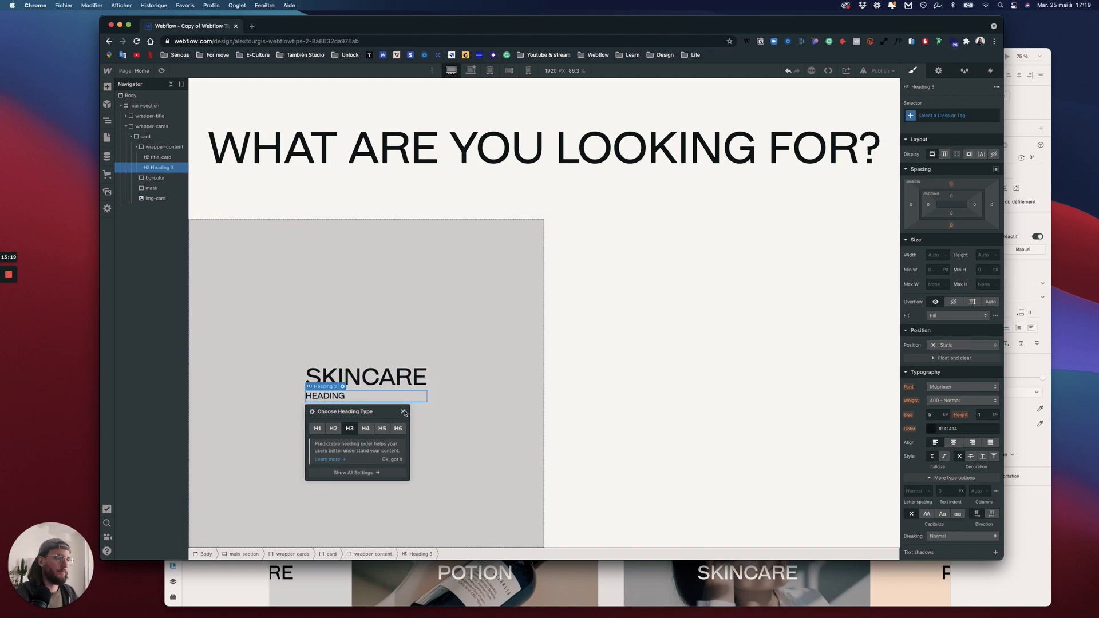
pyautogui.moveTo(160, 171); pyautogui.dragTo(160, 154)
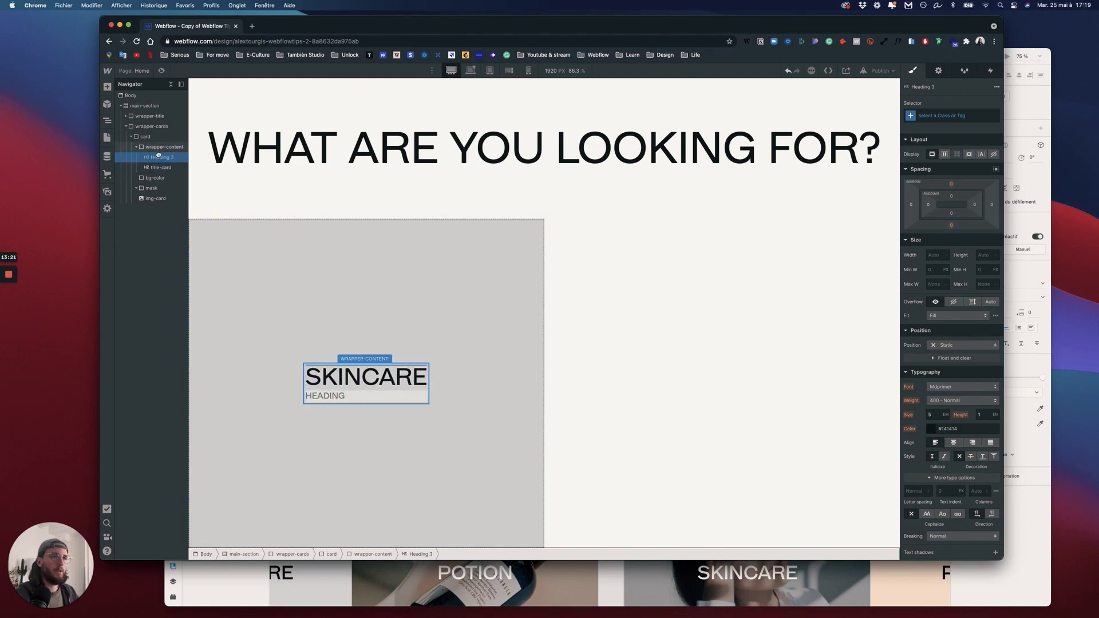
# Compare the text alignment with the XD mockup, then set wrapper-content in Webflow to vertical Flex with Align centered
pyautogui.click(306, 390)
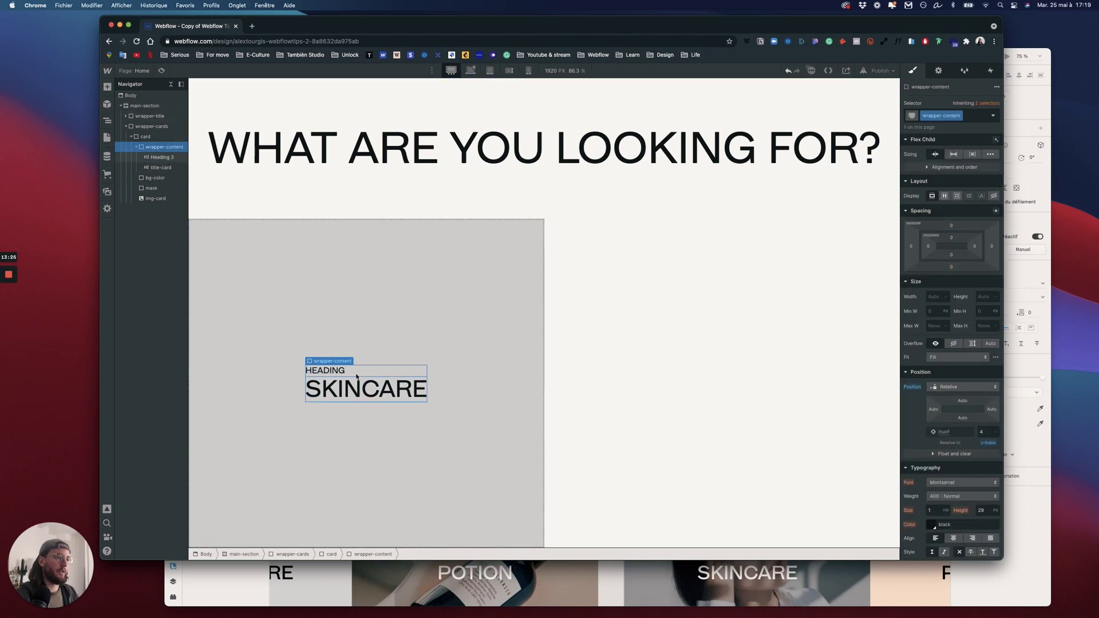
pyautogui.hotkey('ctrl', 'Up')
pyautogui.click(713, 298)
pyautogui.hotkey('ctrl', 'Up')
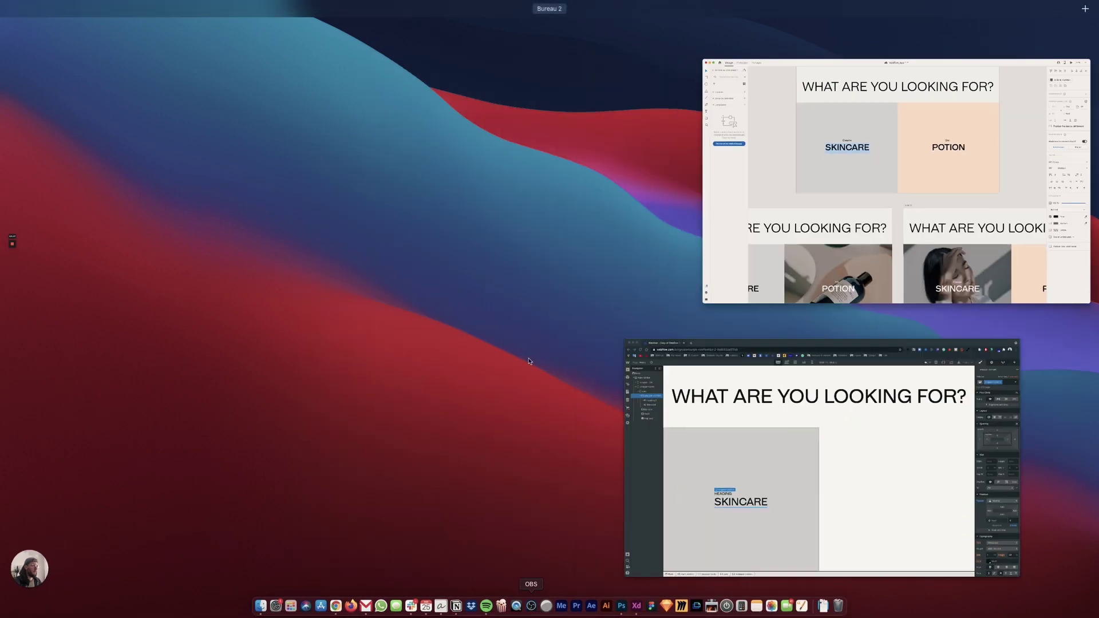
pyautogui.click(812, 447)
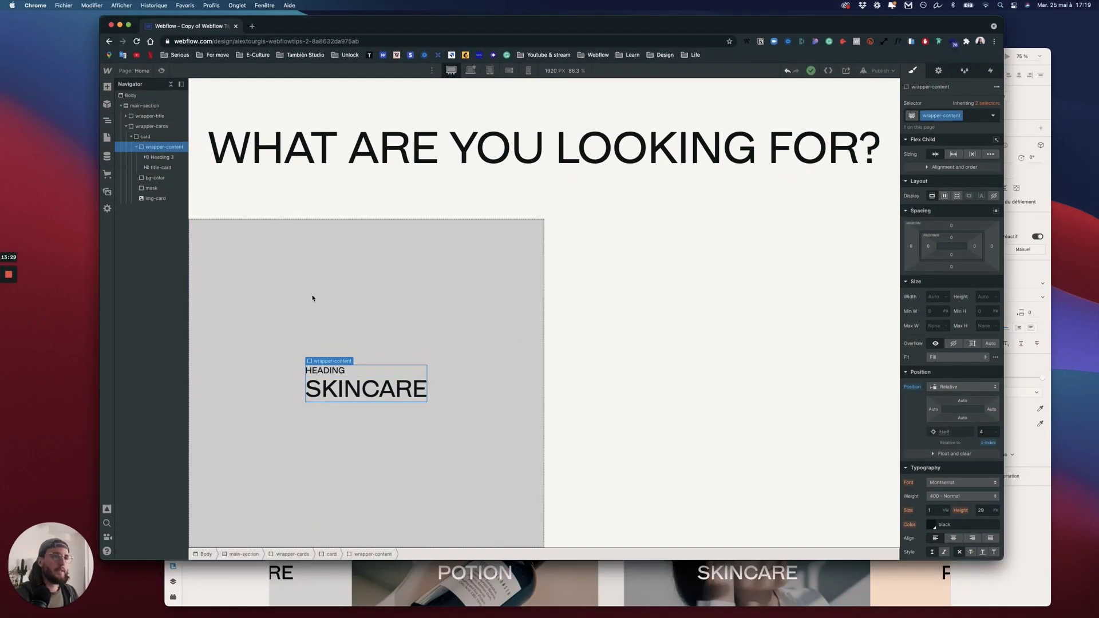
pyautogui.click(944, 195)
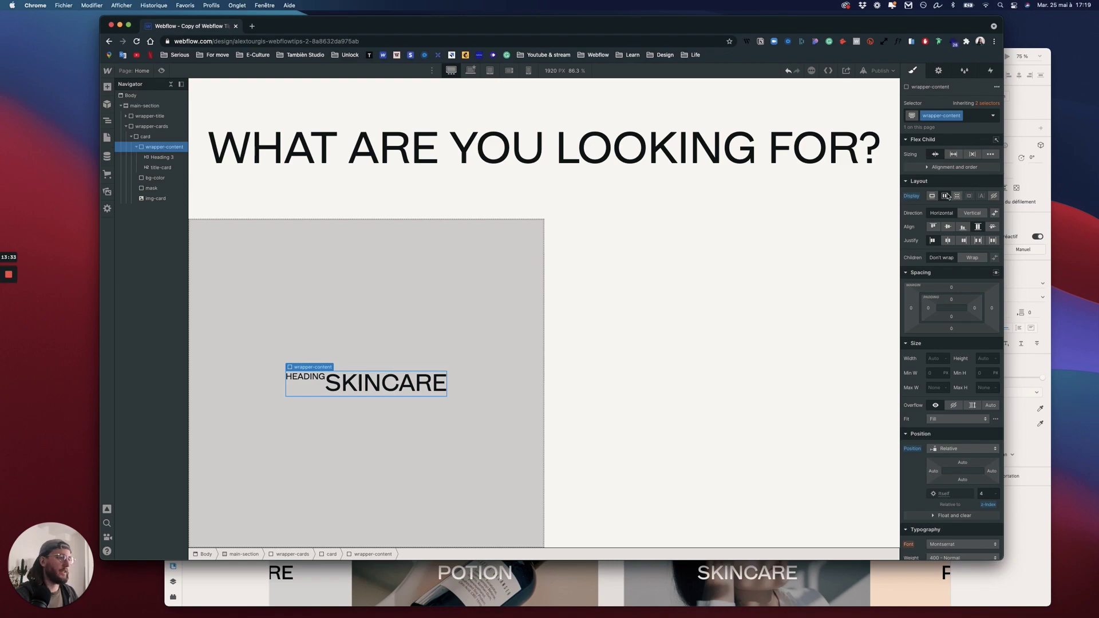
pyautogui.click(973, 213)
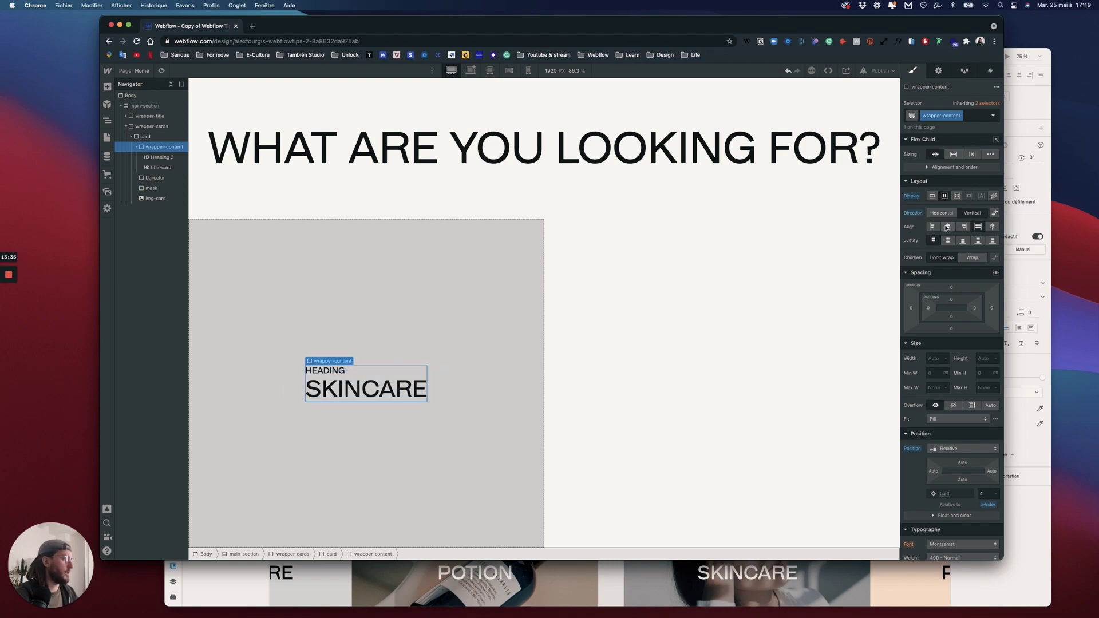
pyautogui.click(947, 227)
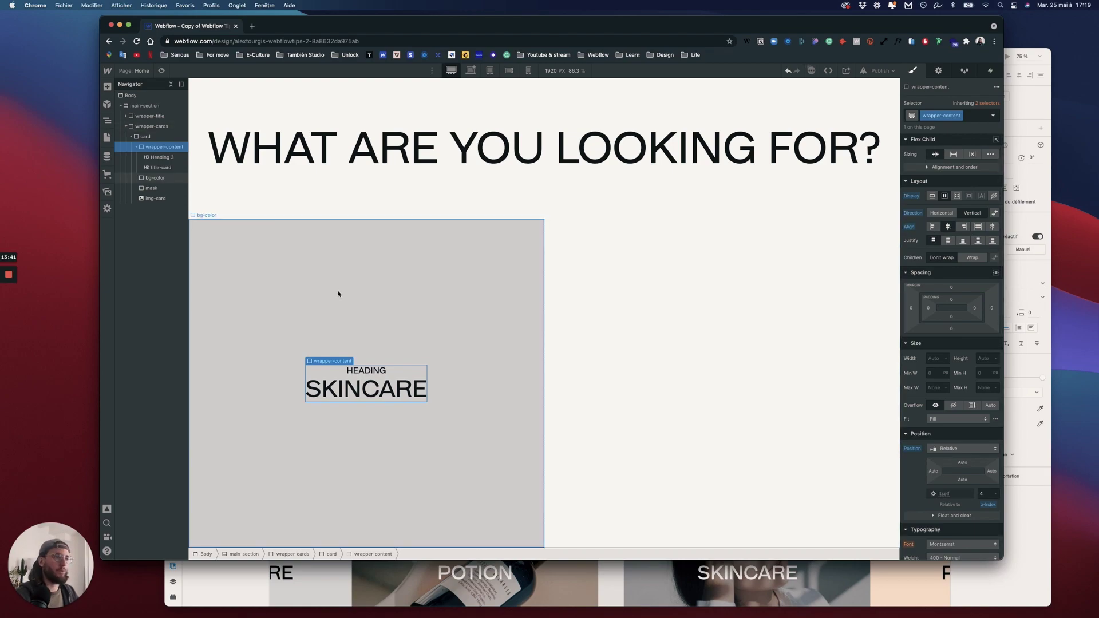
# Give the H3 heading above Skincare the class subtitle-card and set its capitalization to none
pyautogui.click(374, 370)
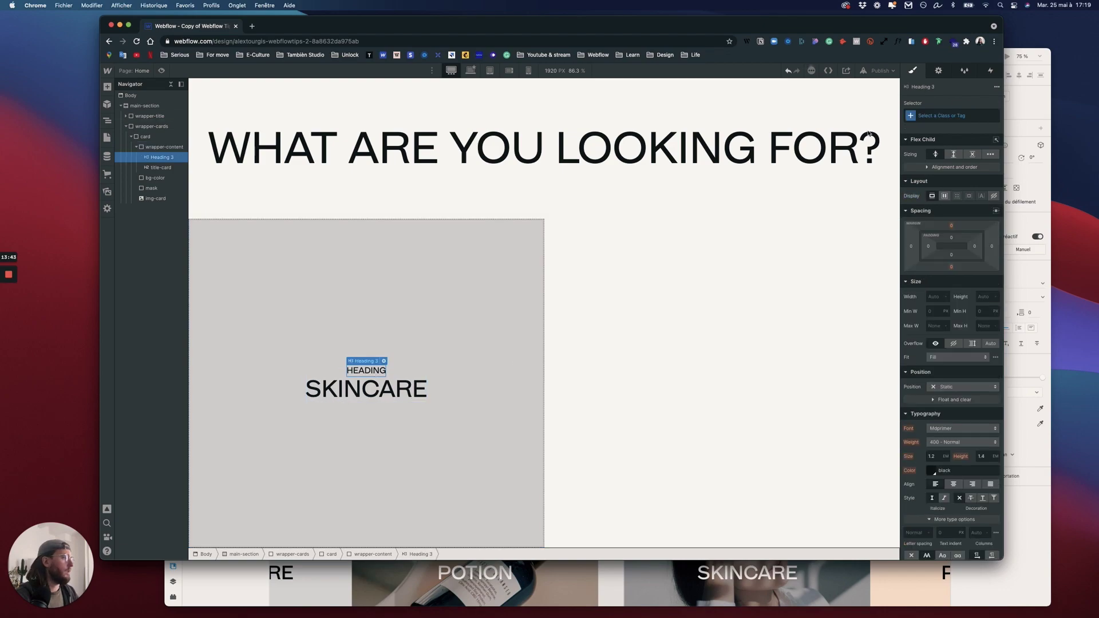
pyautogui.click(927, 114)
pyautogui.write('subtitle-card')
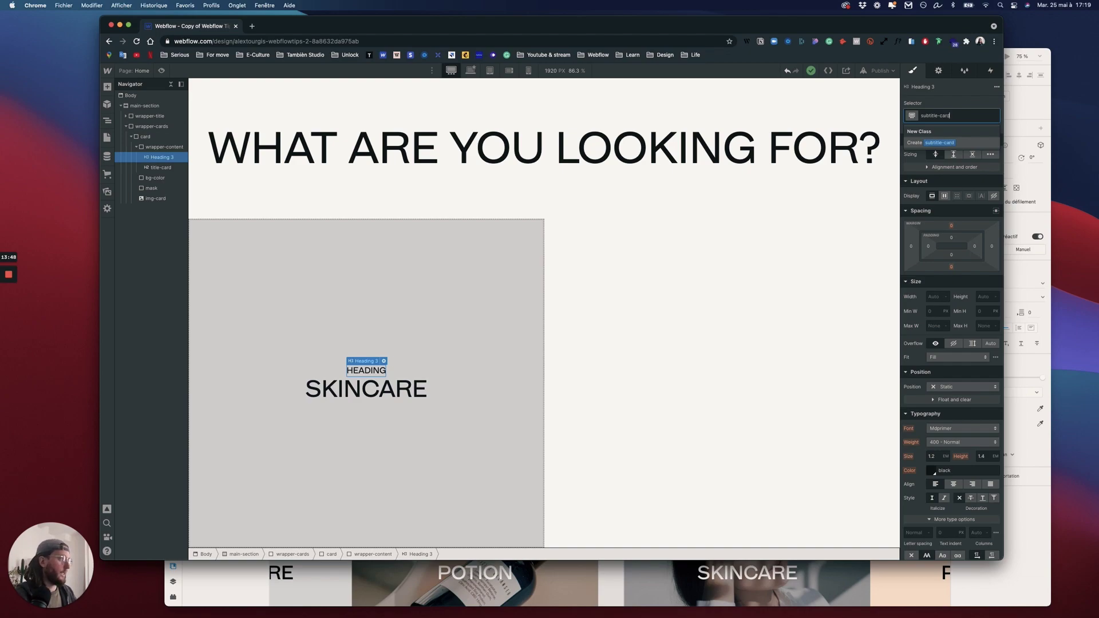
pyautogui.press('Return')
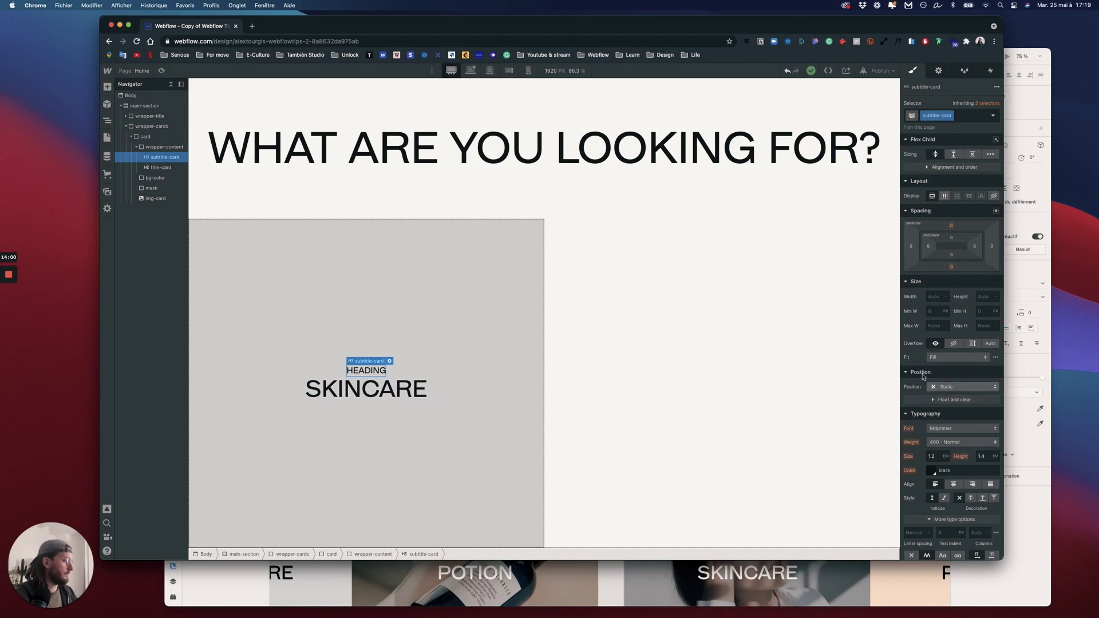
pyautogui.scroll(-1, 933, 522)
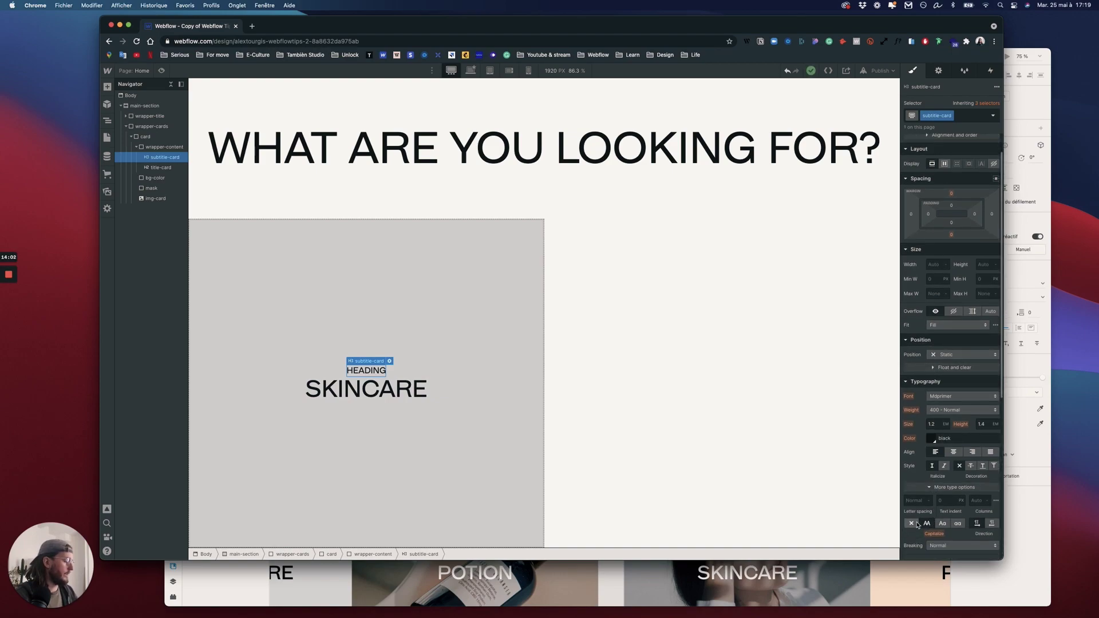
pyautogui.click(910, 524)
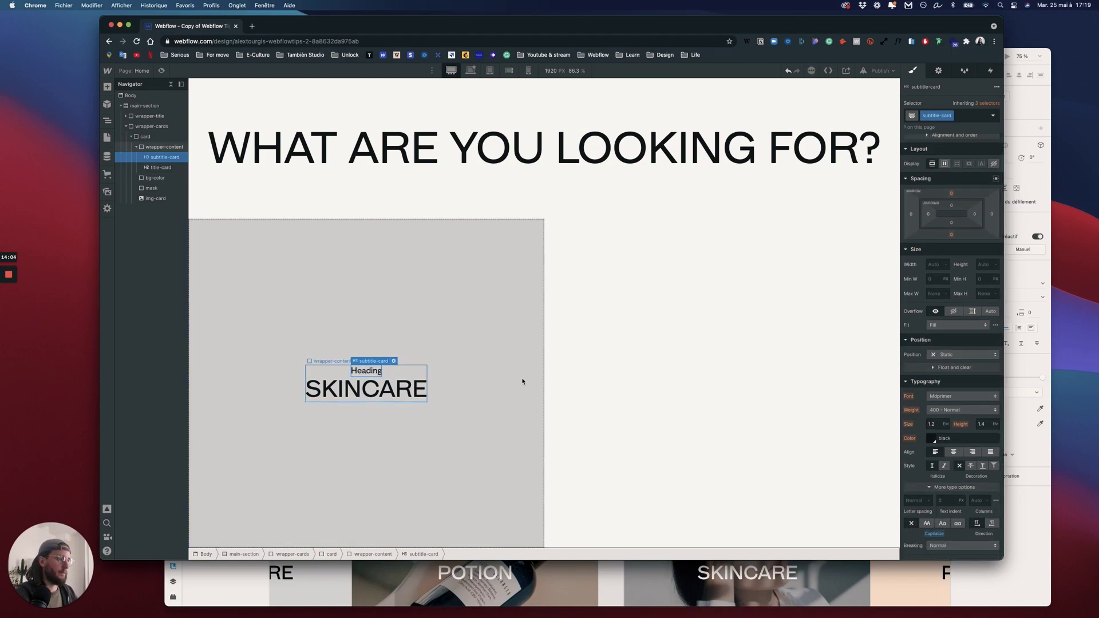
# Copy the text Creams from the XD mockup and paste it over the subtitle-card heading's placeholder text in Webflow
pyautogui.hotkey('ctrl', 'Up')
pyautogui.click(945, 167)
pyautogui.doubleClick(502, 234)
pyautogui.press('super+c')
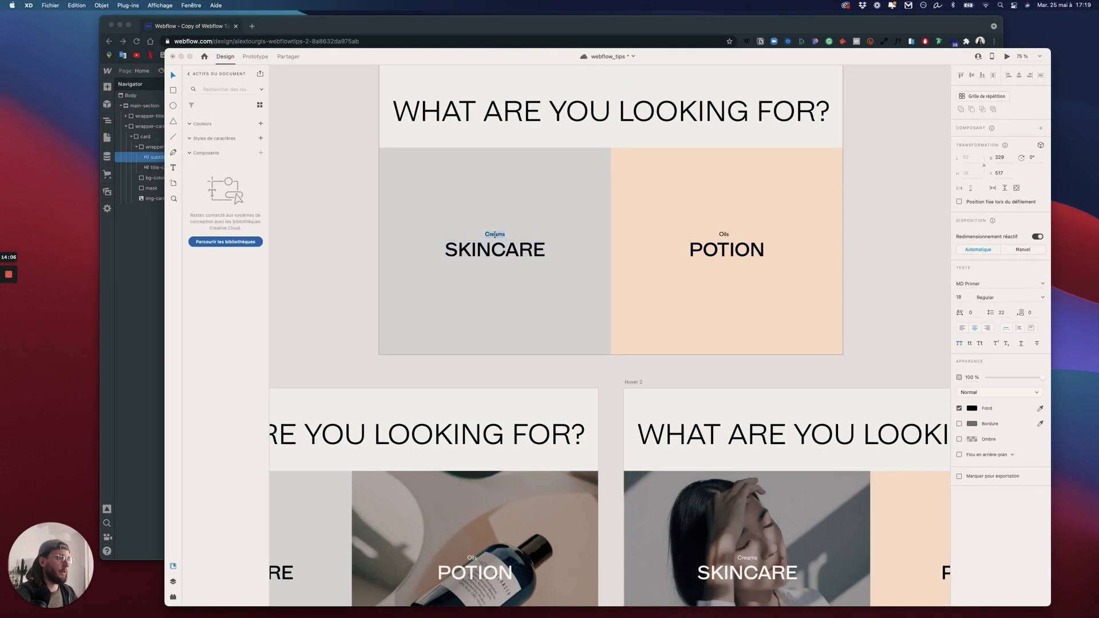
pyautogui.hotkey('ctrl', 'Up')
pyautogui.click(687, 469)
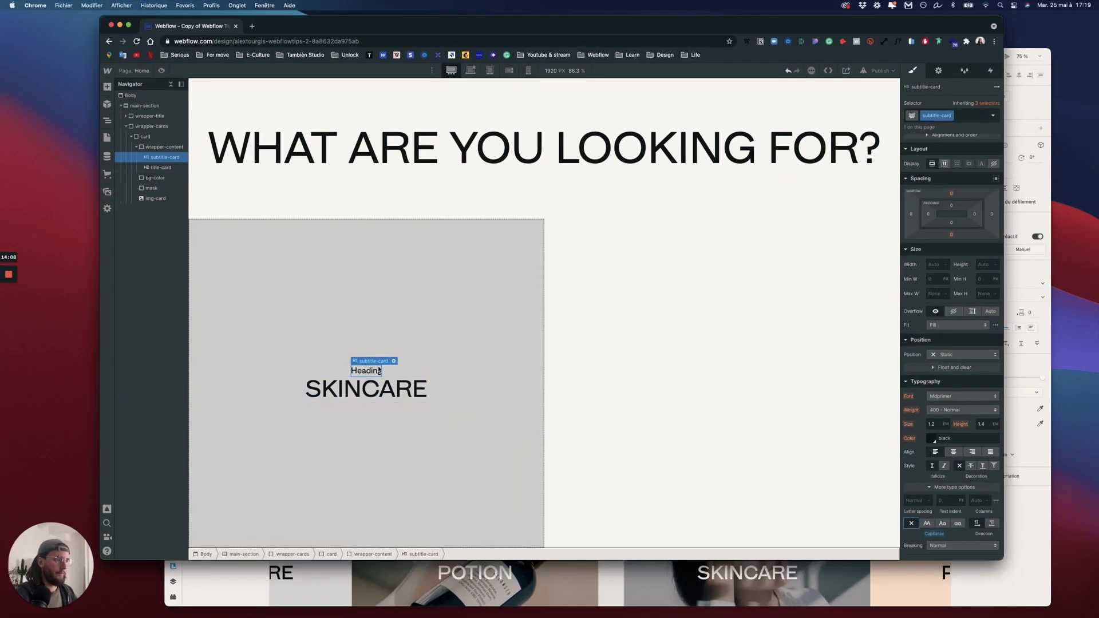
pyautogui.press('super+v')
pyautogui.press('Escape')
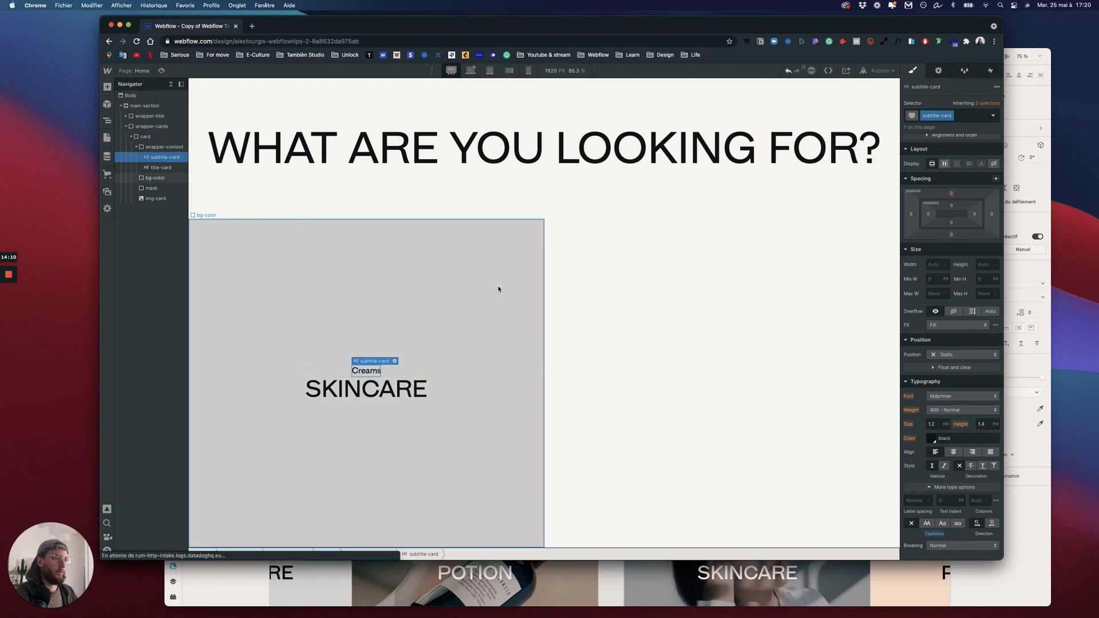
# Hide the bg-color layer to check the mask and photo beneath it, and restore it with Flex display
pyautogui.click(445, 346)
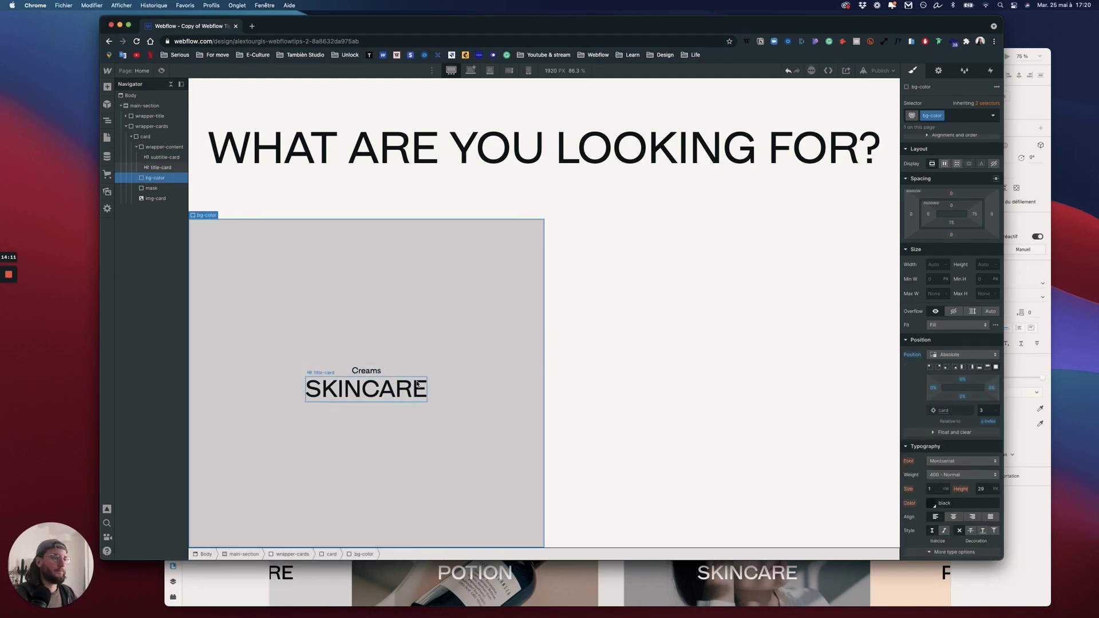
pyautogui.click(163, 147)
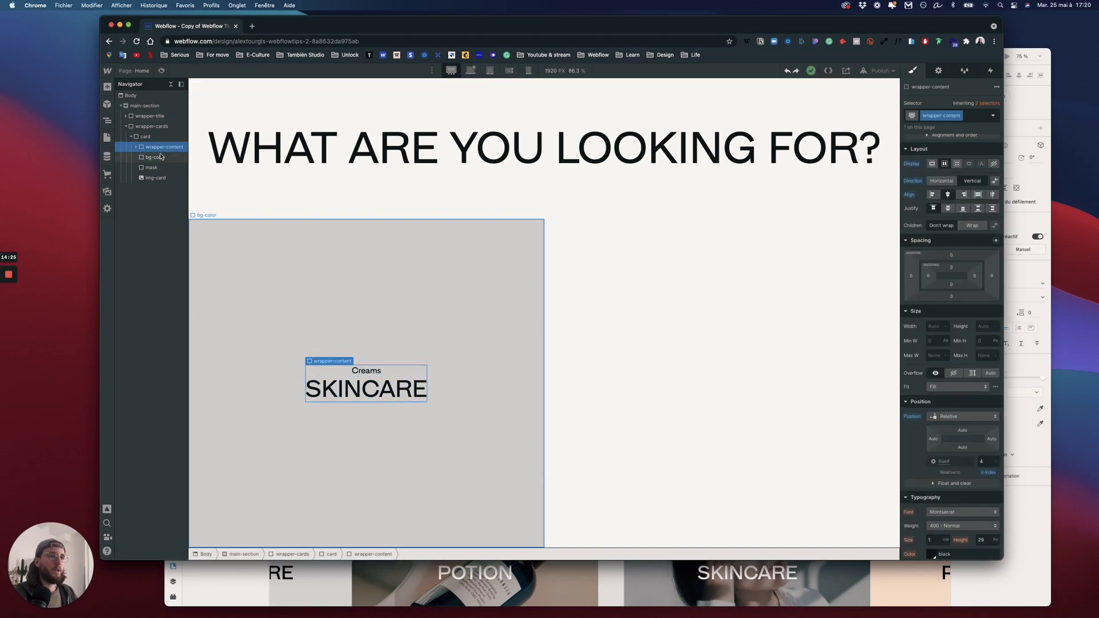
pyautogui.click(156, 157)
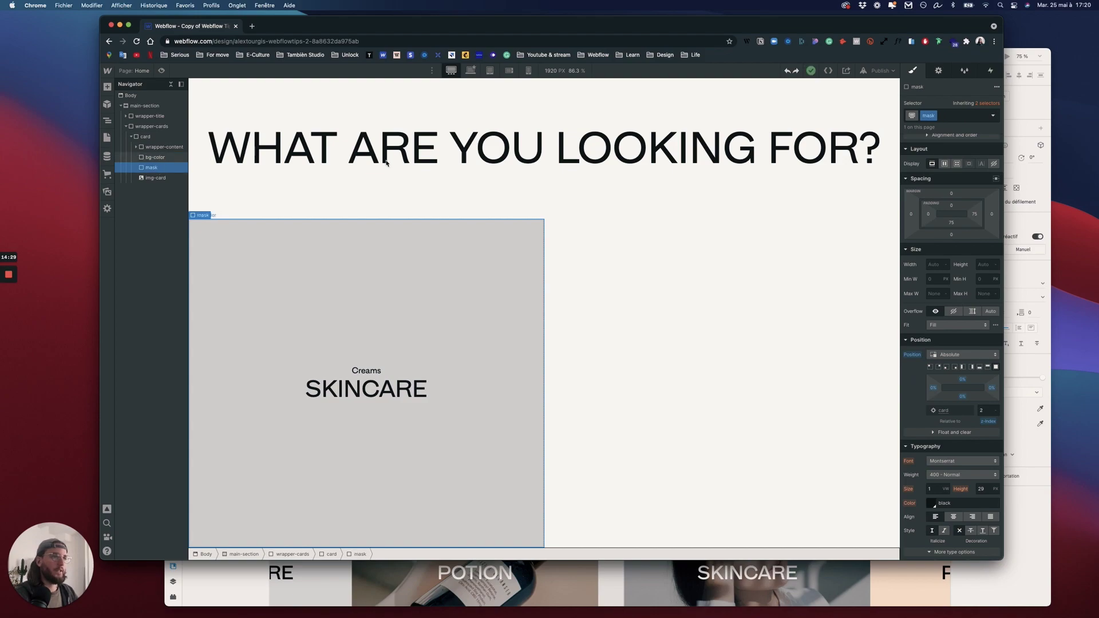
pyautogui.click(994, 163)
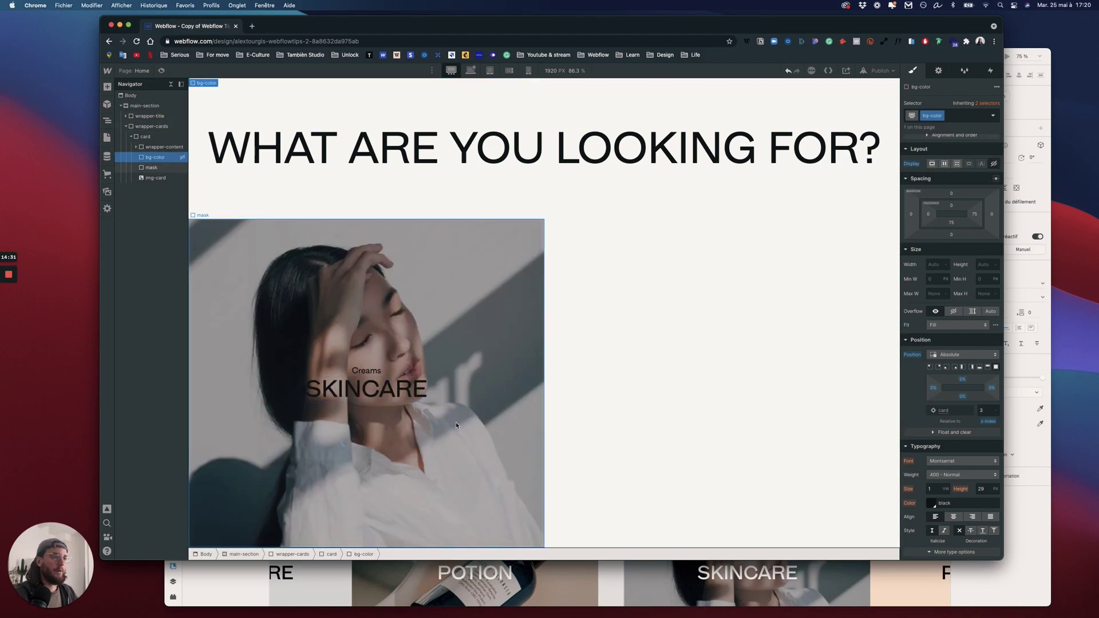
pyautogui.click(155, 178)
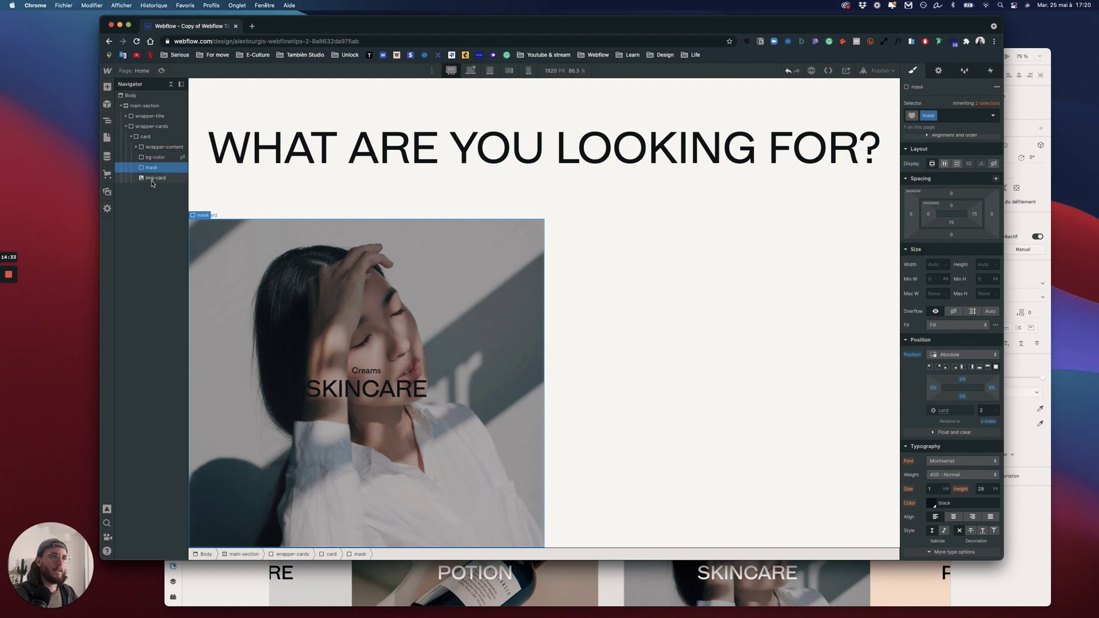
pyautogui.click(158, 158)
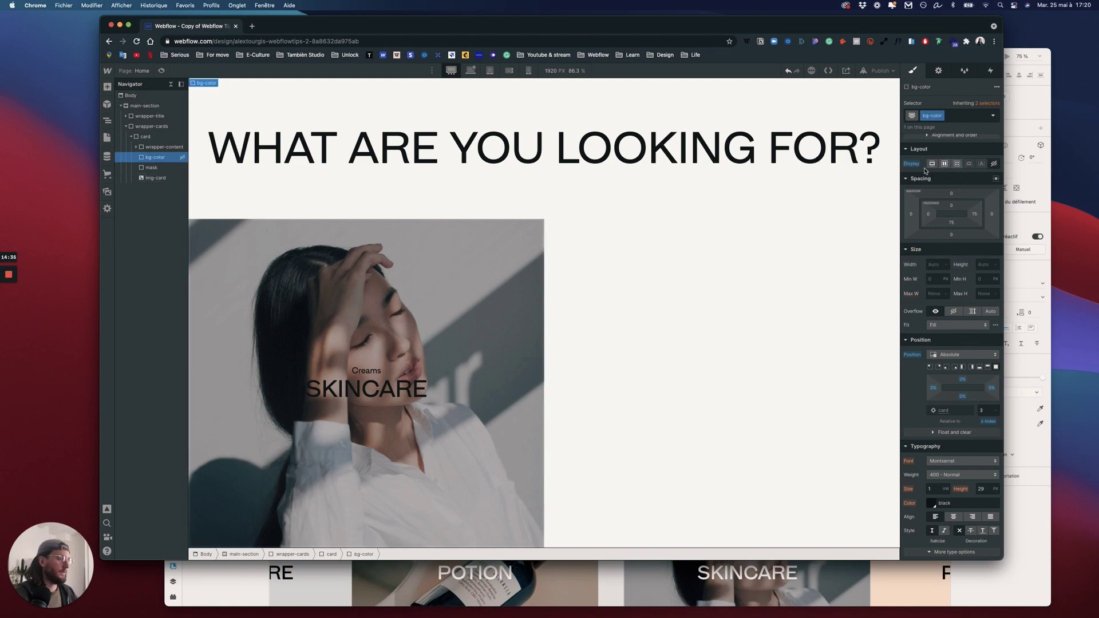
pyautogui.click(944, 164)
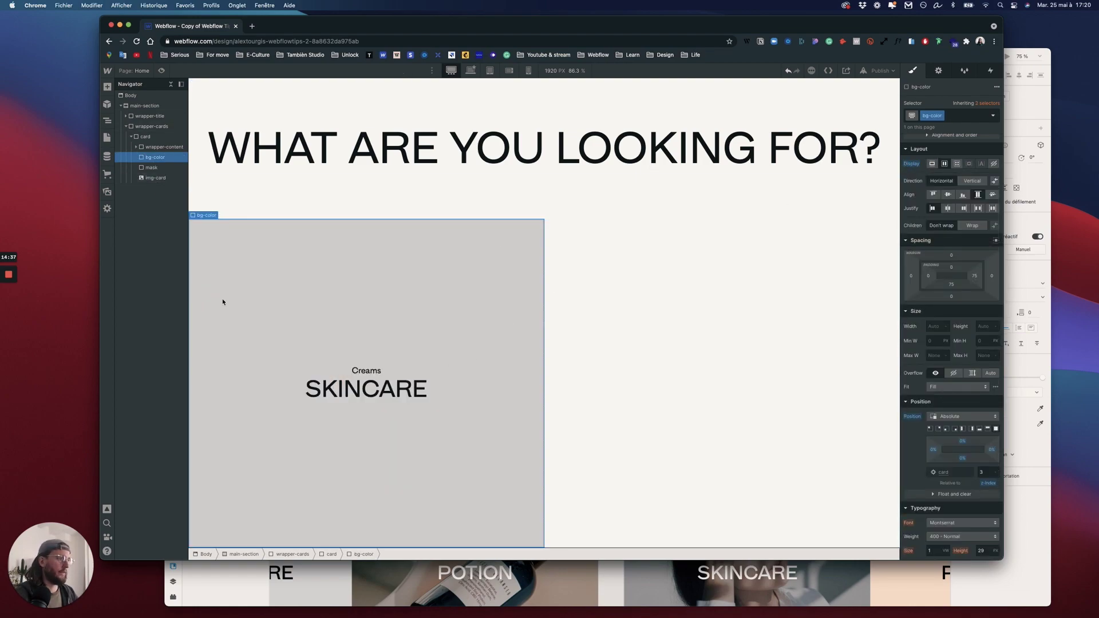
# Add the combo class 1 to the card and to its wrapper-content
pyautogui.click(161, 147)
pyautogui.click(145, 137)
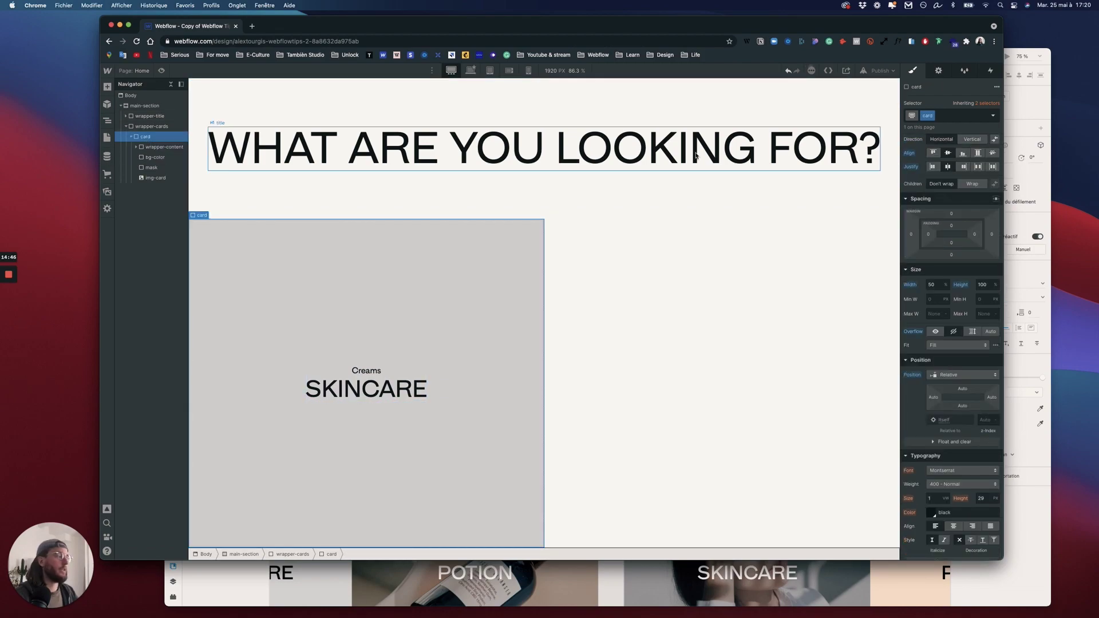
pyautogui.click(973, 115)
pyautogui.press('Escape')
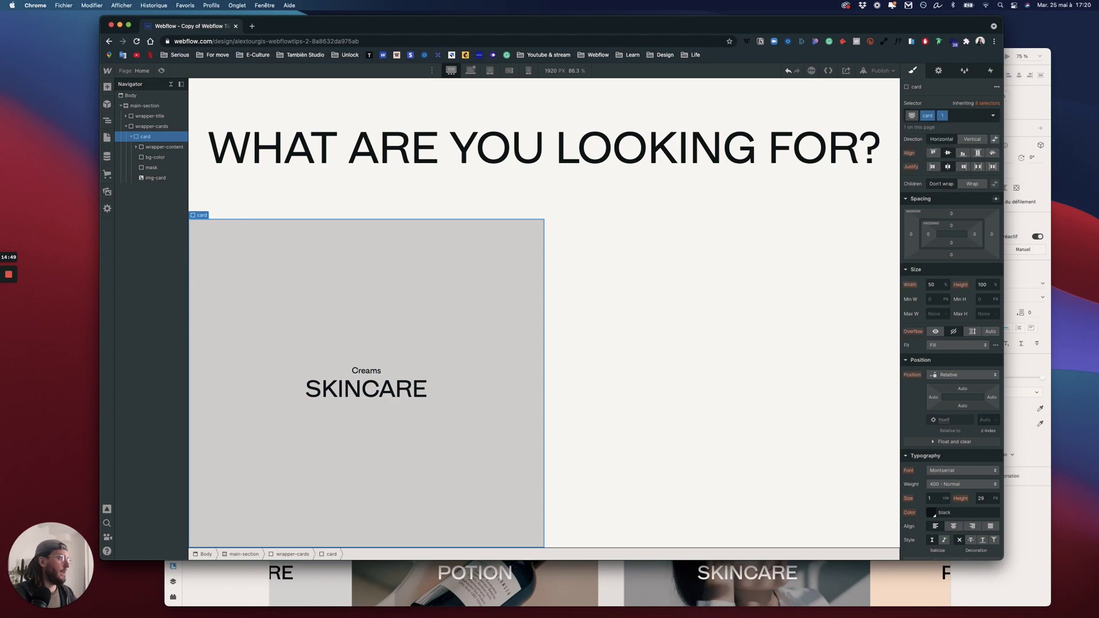
pyautogui.click(366, 384)
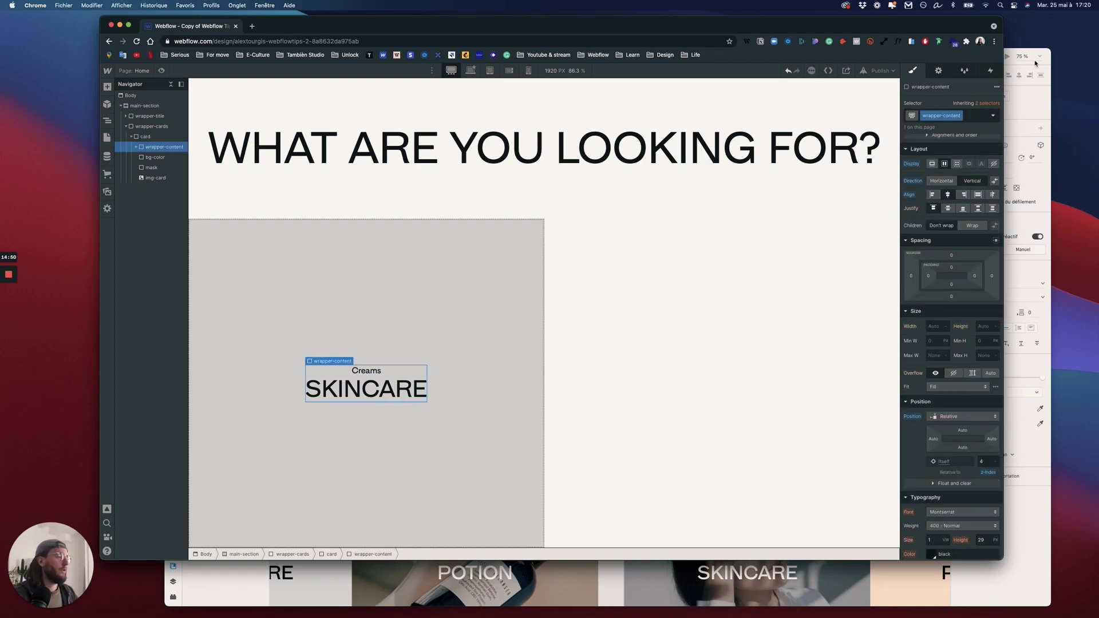
pyautogui.click(976, 115)
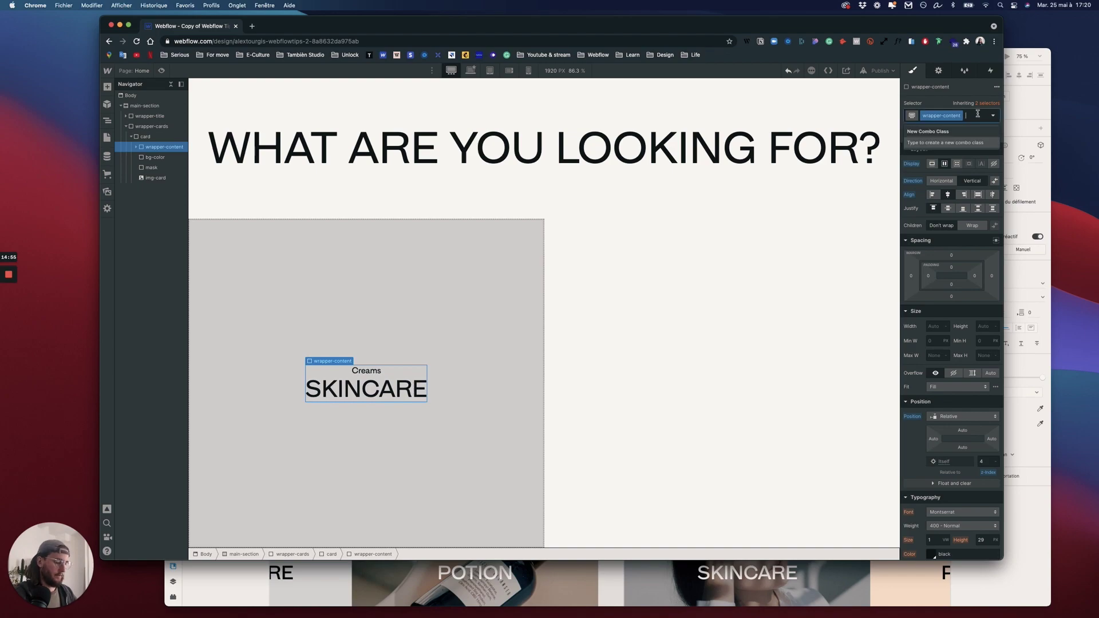
pyautogui.press('Escape')
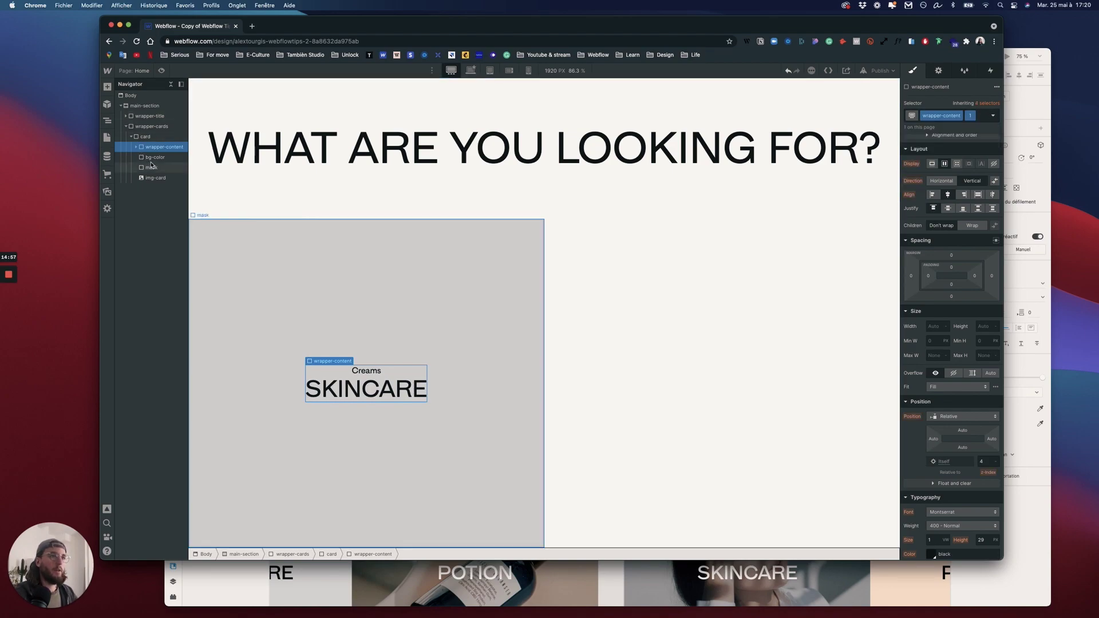
# Add the combo class 1 to the bg-color and mask layers of the card
pyautogui.click(157, 166)
pyautogui.click(156, 158)
pyautogui.click(970, 115)
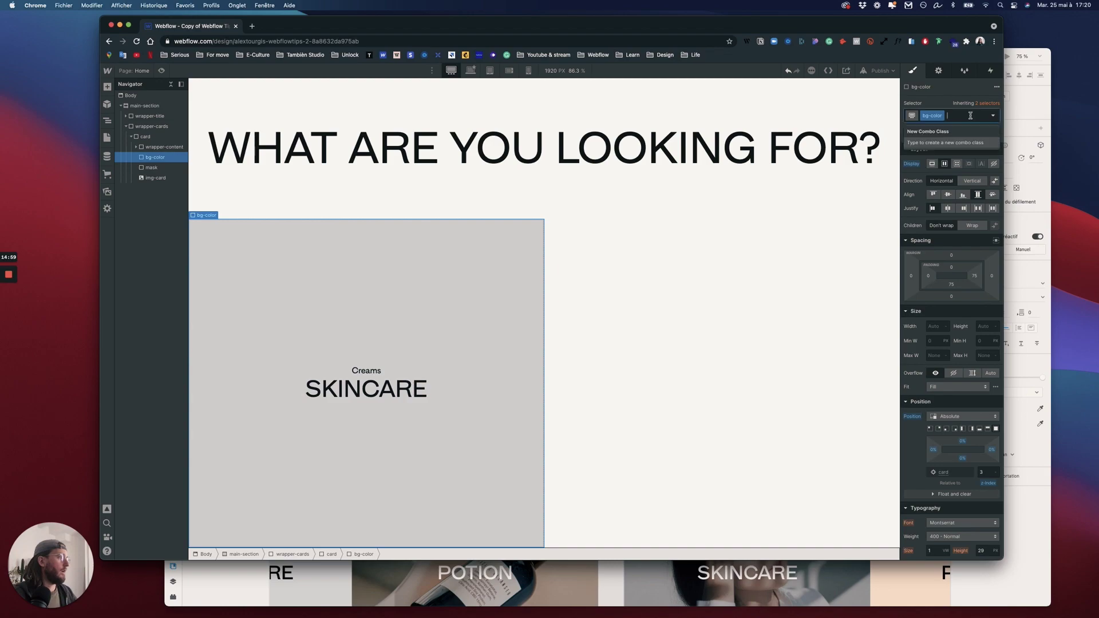
pyautogui.press('Escape')
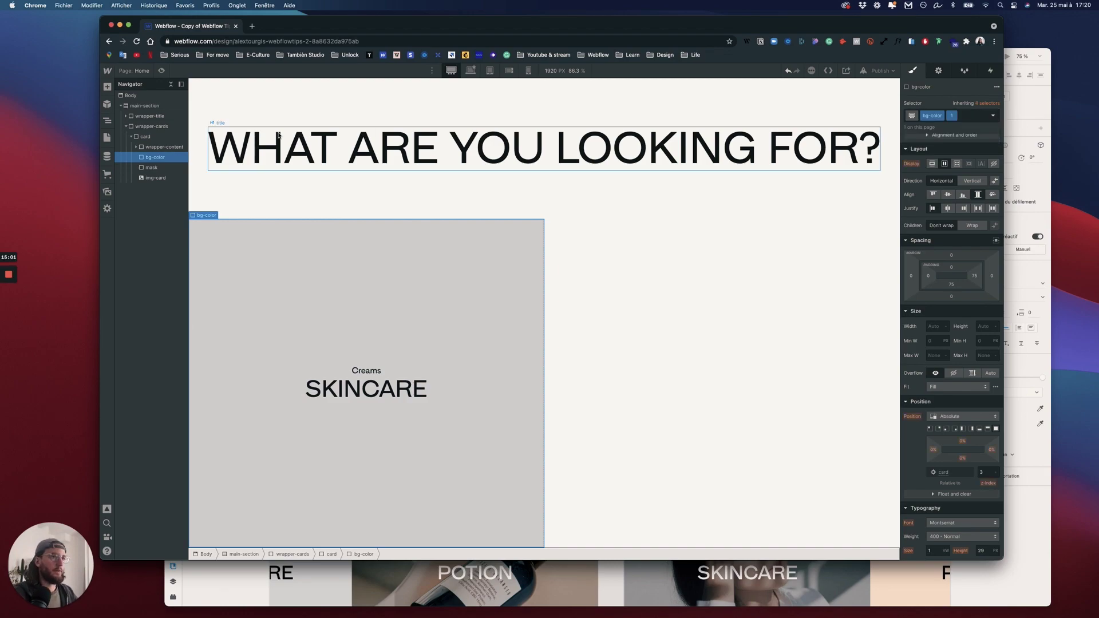
pyautogui.click(151, 168)
pyautogui.click(975, 110)
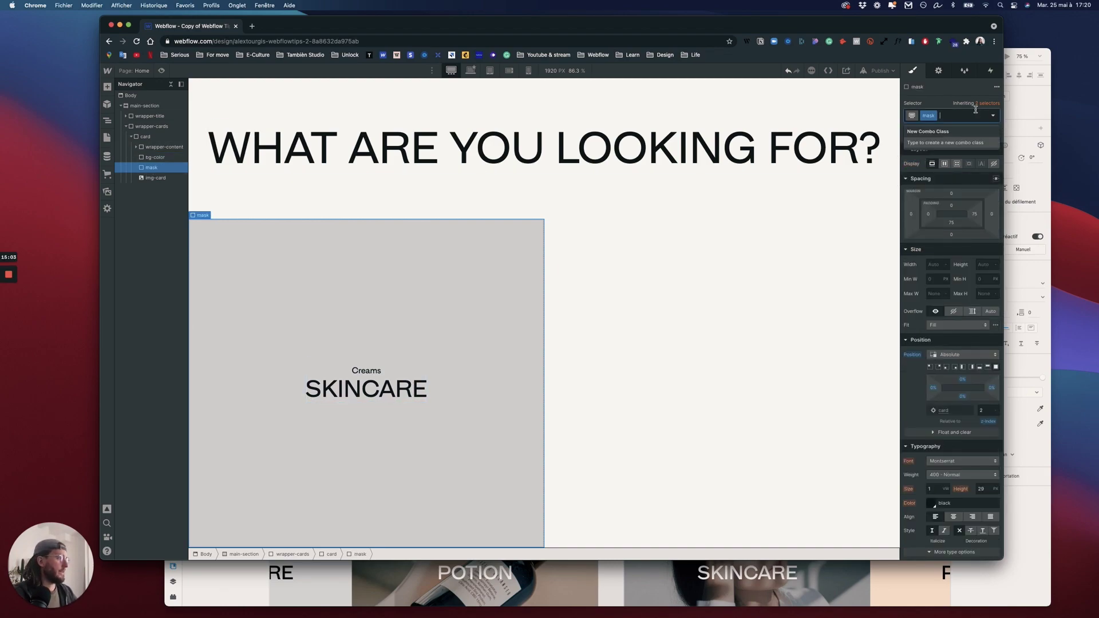
pyautogui.press('Escape')
# Add the combo class 1 to the card's img-card image
pyautogui.click(155, 178)
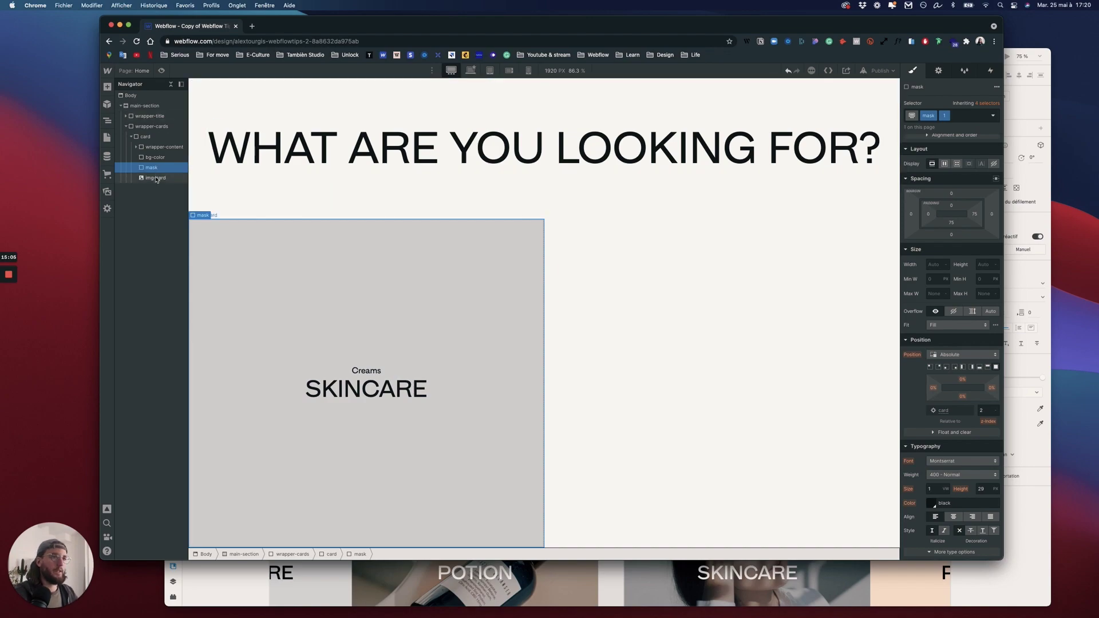
pyautogui.click(955, 115)
pyautogui.write('1')
pyautogui.press('Return')
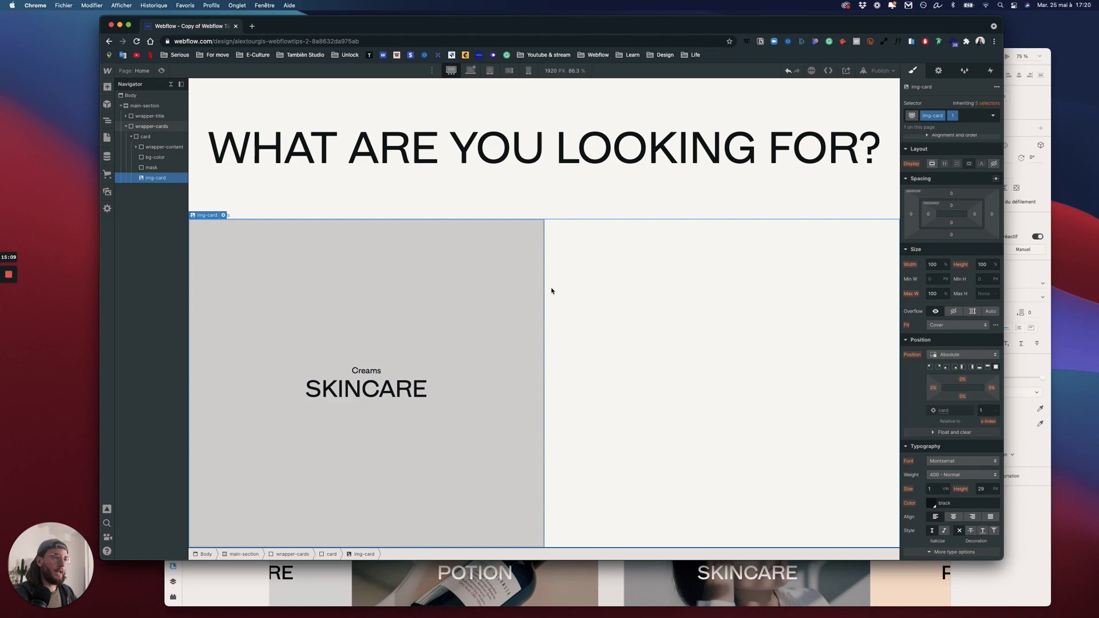
# Duplicate the Skincare card inside wrapper-cards
pyautogui.click(149, 138)
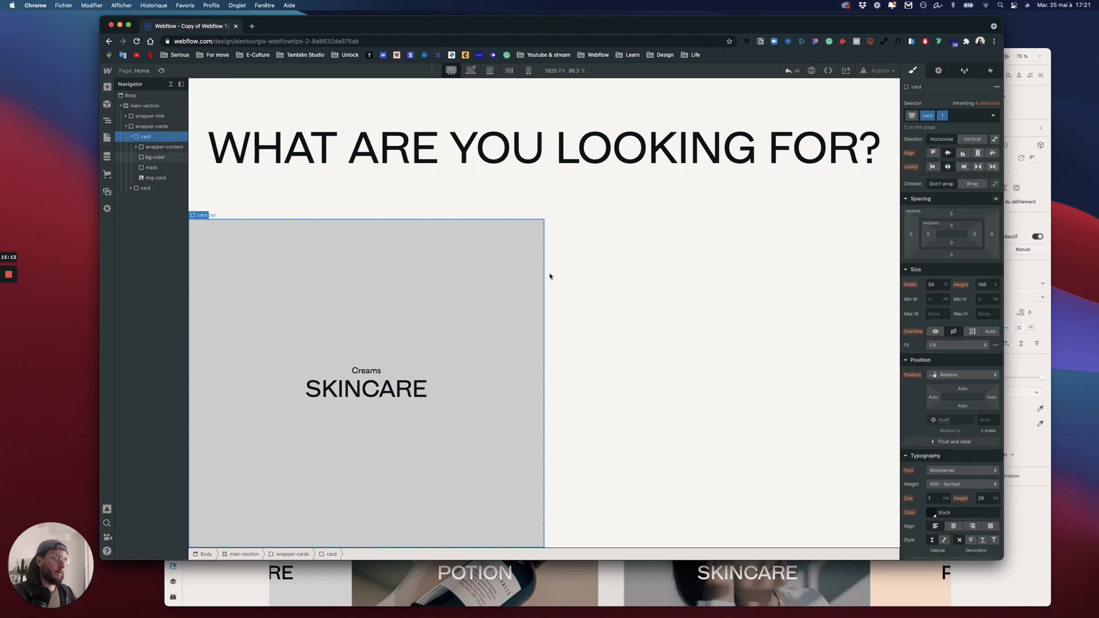
pyautogui.scroll(-2, 575, 295)
pyautogui.scroll(2, 575, 295)
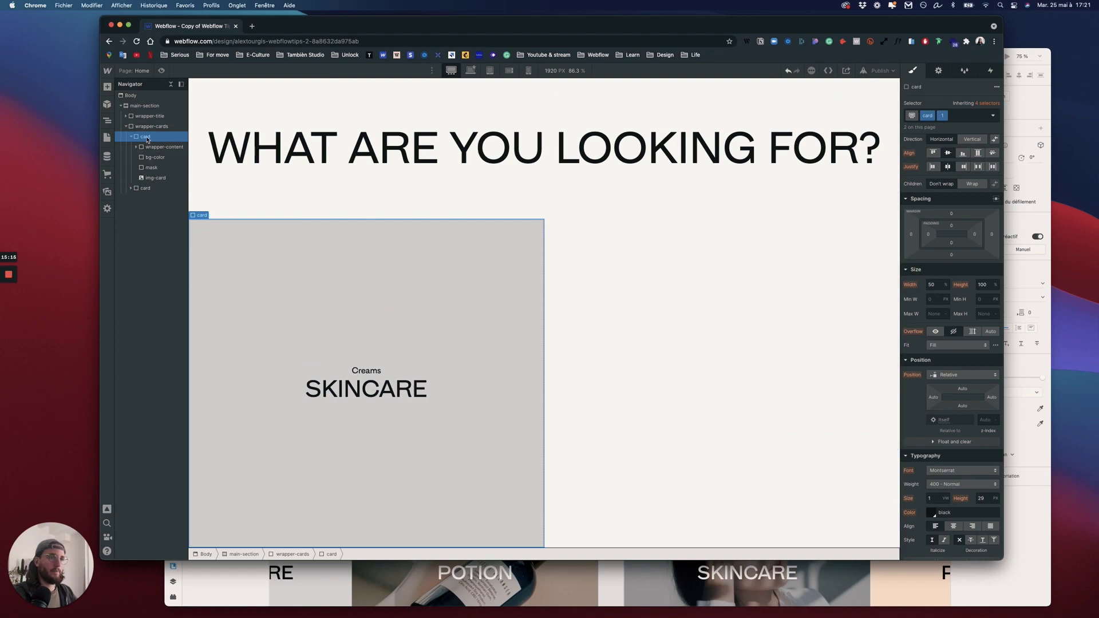
pyautogui.scroll(-5, 421, 306)
pyautogui.scroll(5, 422, 304)
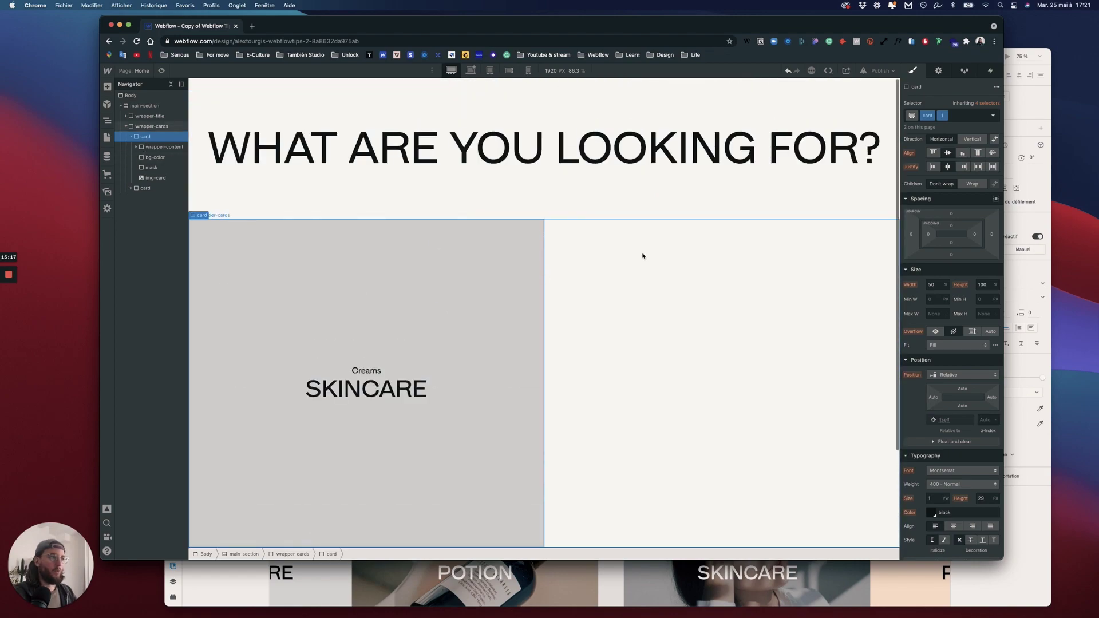
# Set the display of wrapper-cards to Flex so the two cards sit side by side
pyautogui.click(152, 125)
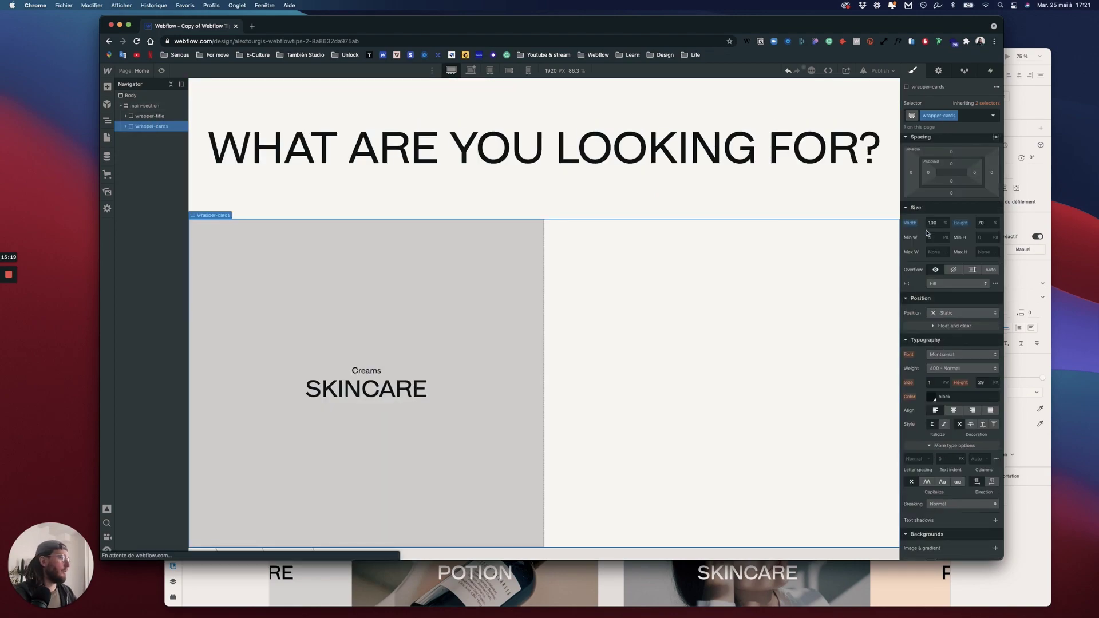
pyautogui.scroll(2, 950, 229)
pyautogui.click(943, 154)
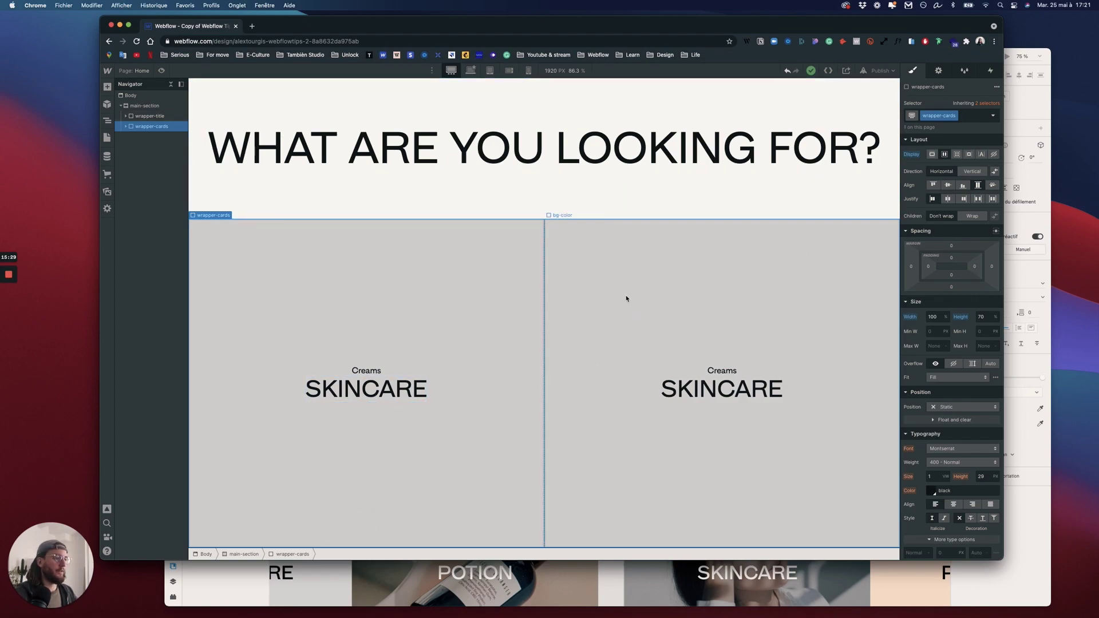
# Replace the combo class 1 on the second card with the combo class 2
pyautogui.click(126, 126)
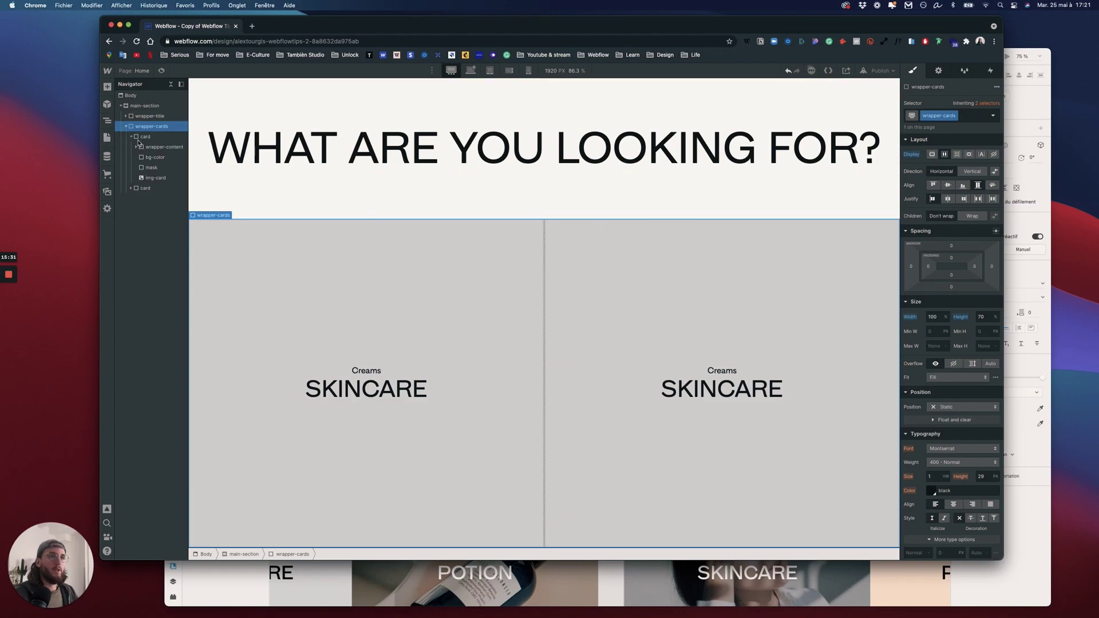
pyautogui.click(133, 138)
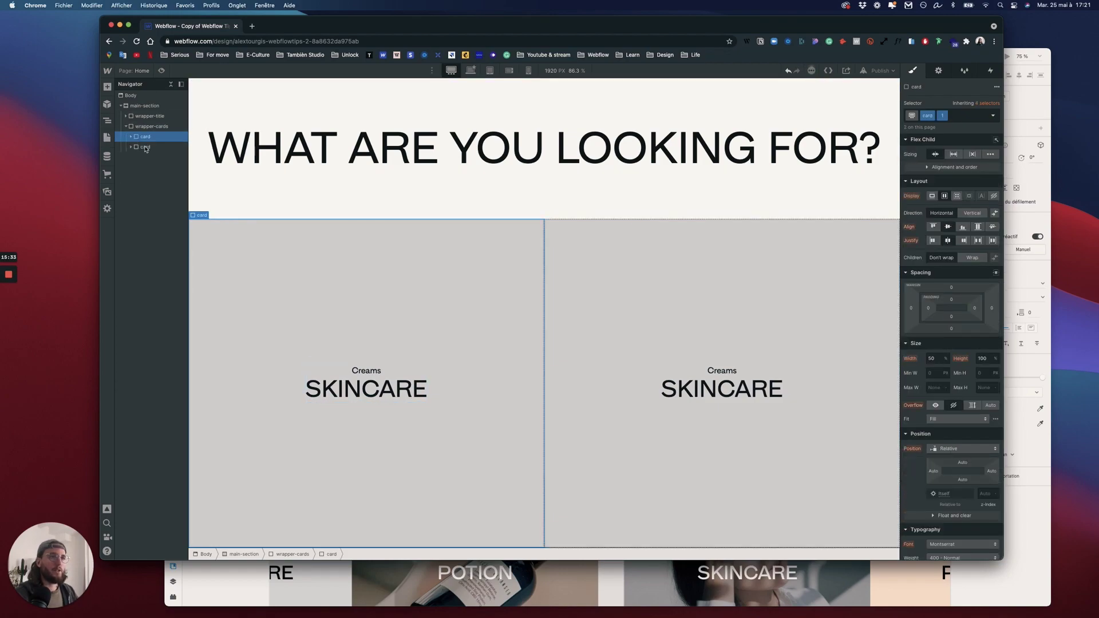
pyautogui.click(708, 303)
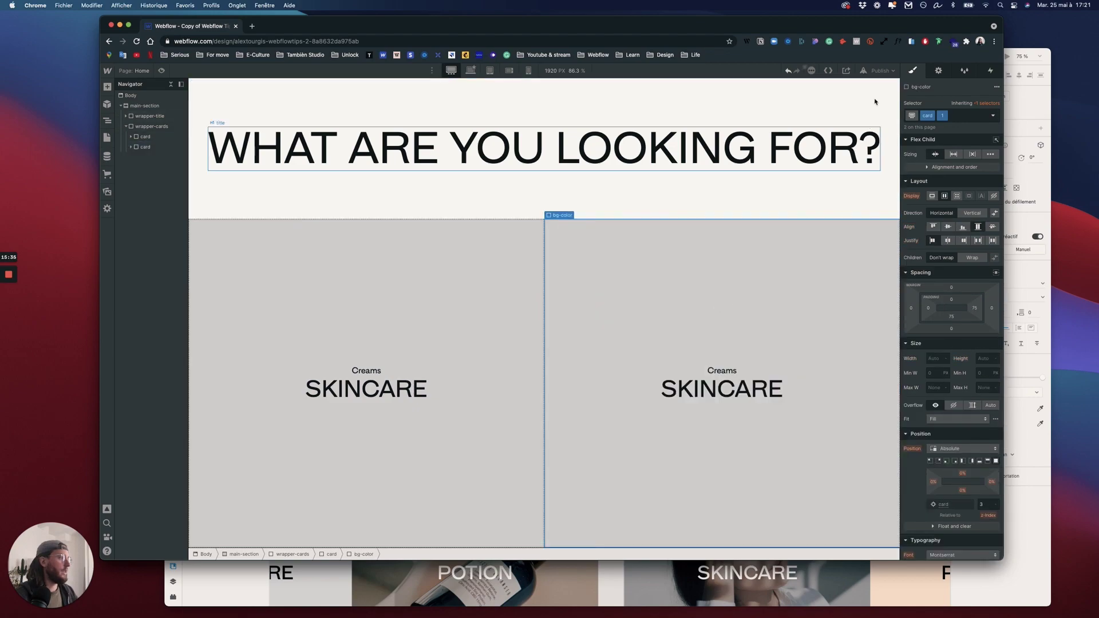
pyautogui.click(958, 115)
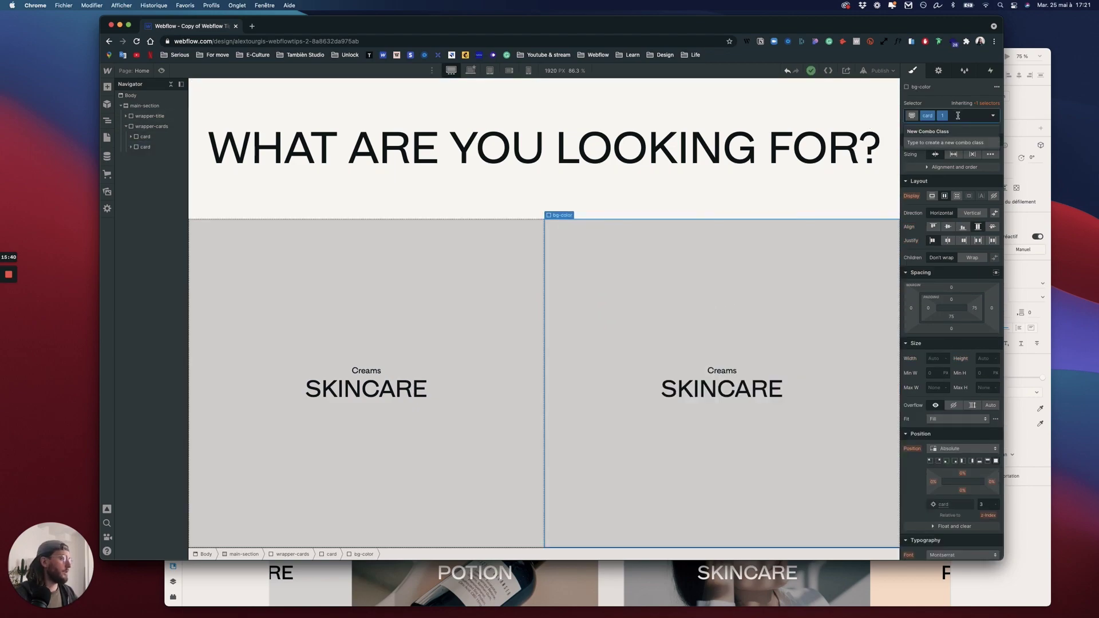
pyautogui.click(144, 147)
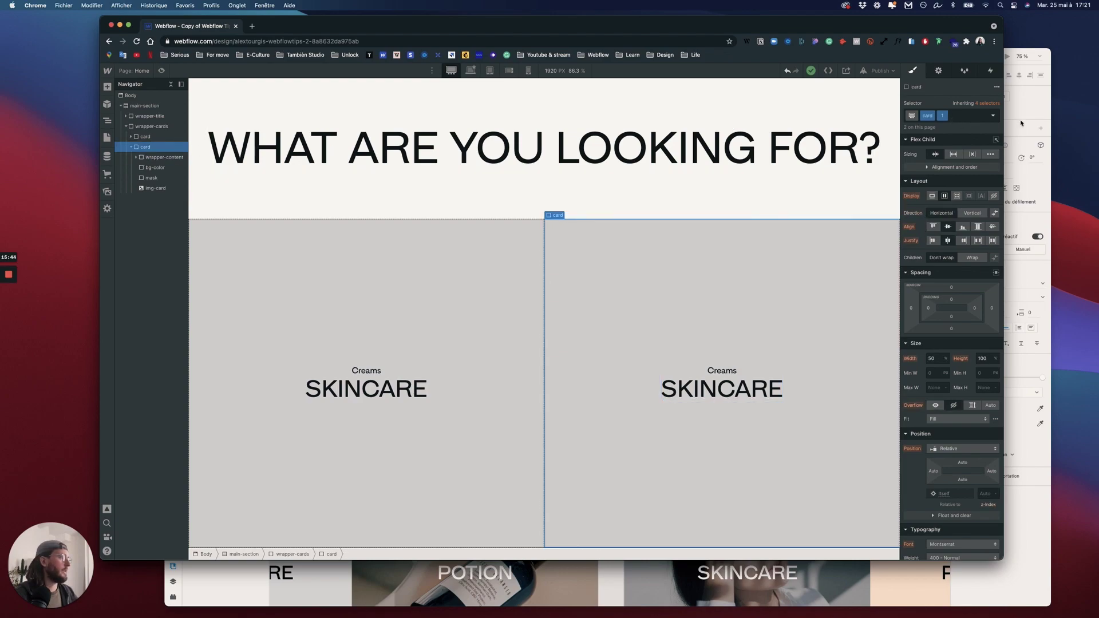
pyautogui.click(962, 116)
pyautogui.press('Escape')
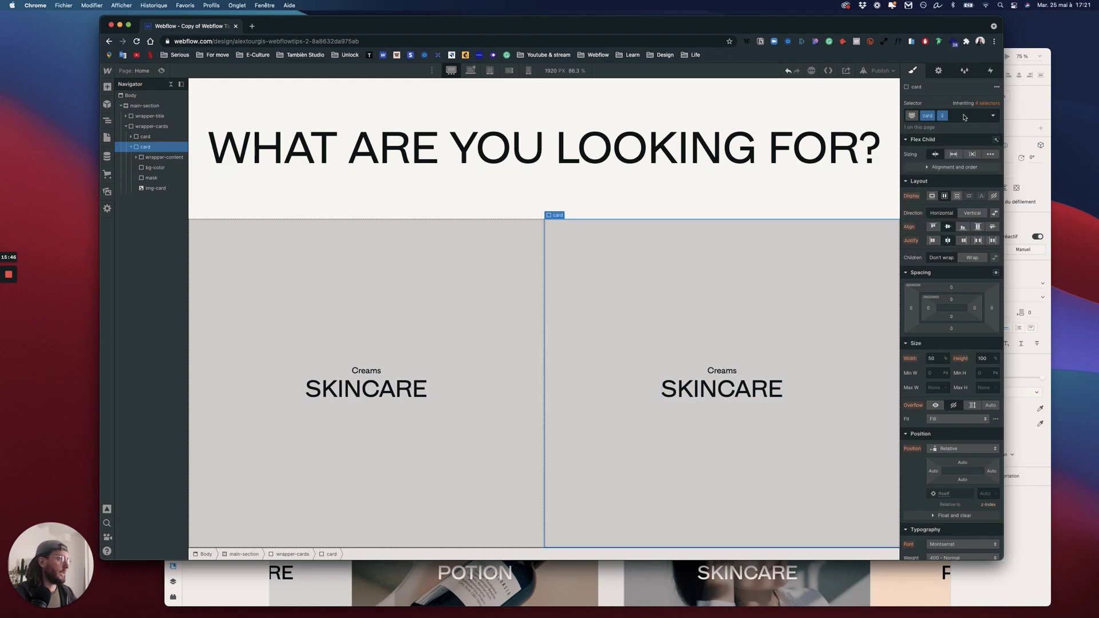